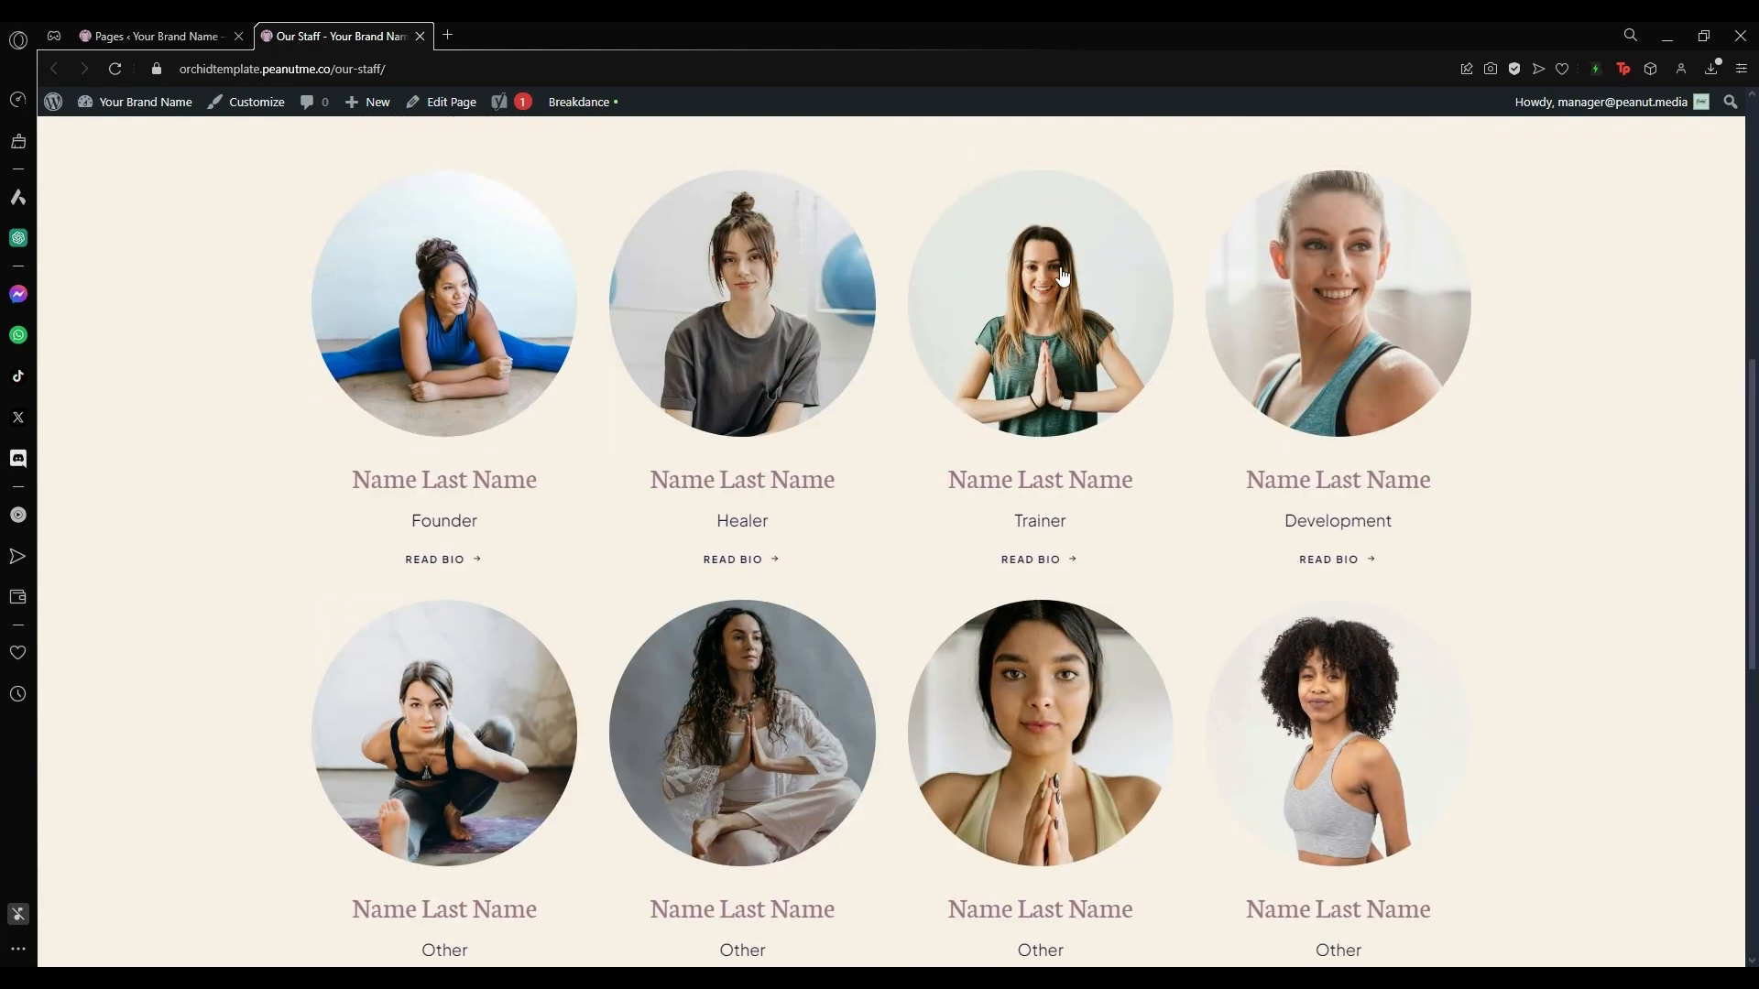
Look over the published Our Staff page, from the hero image to the grid of staff member cards.
{"action": "scroll", "coordinate": [737, 536], "scroll_direction": "down", "scroll_amount": 7}
{"action": "scroll", "coordinate": [744, 542], "scroll_direction": "up", "scroll_amount": 5}
{"action": "scroll", "coordinate": [744, 542], "scroll_direction": "up", "scroll_amount": 8}
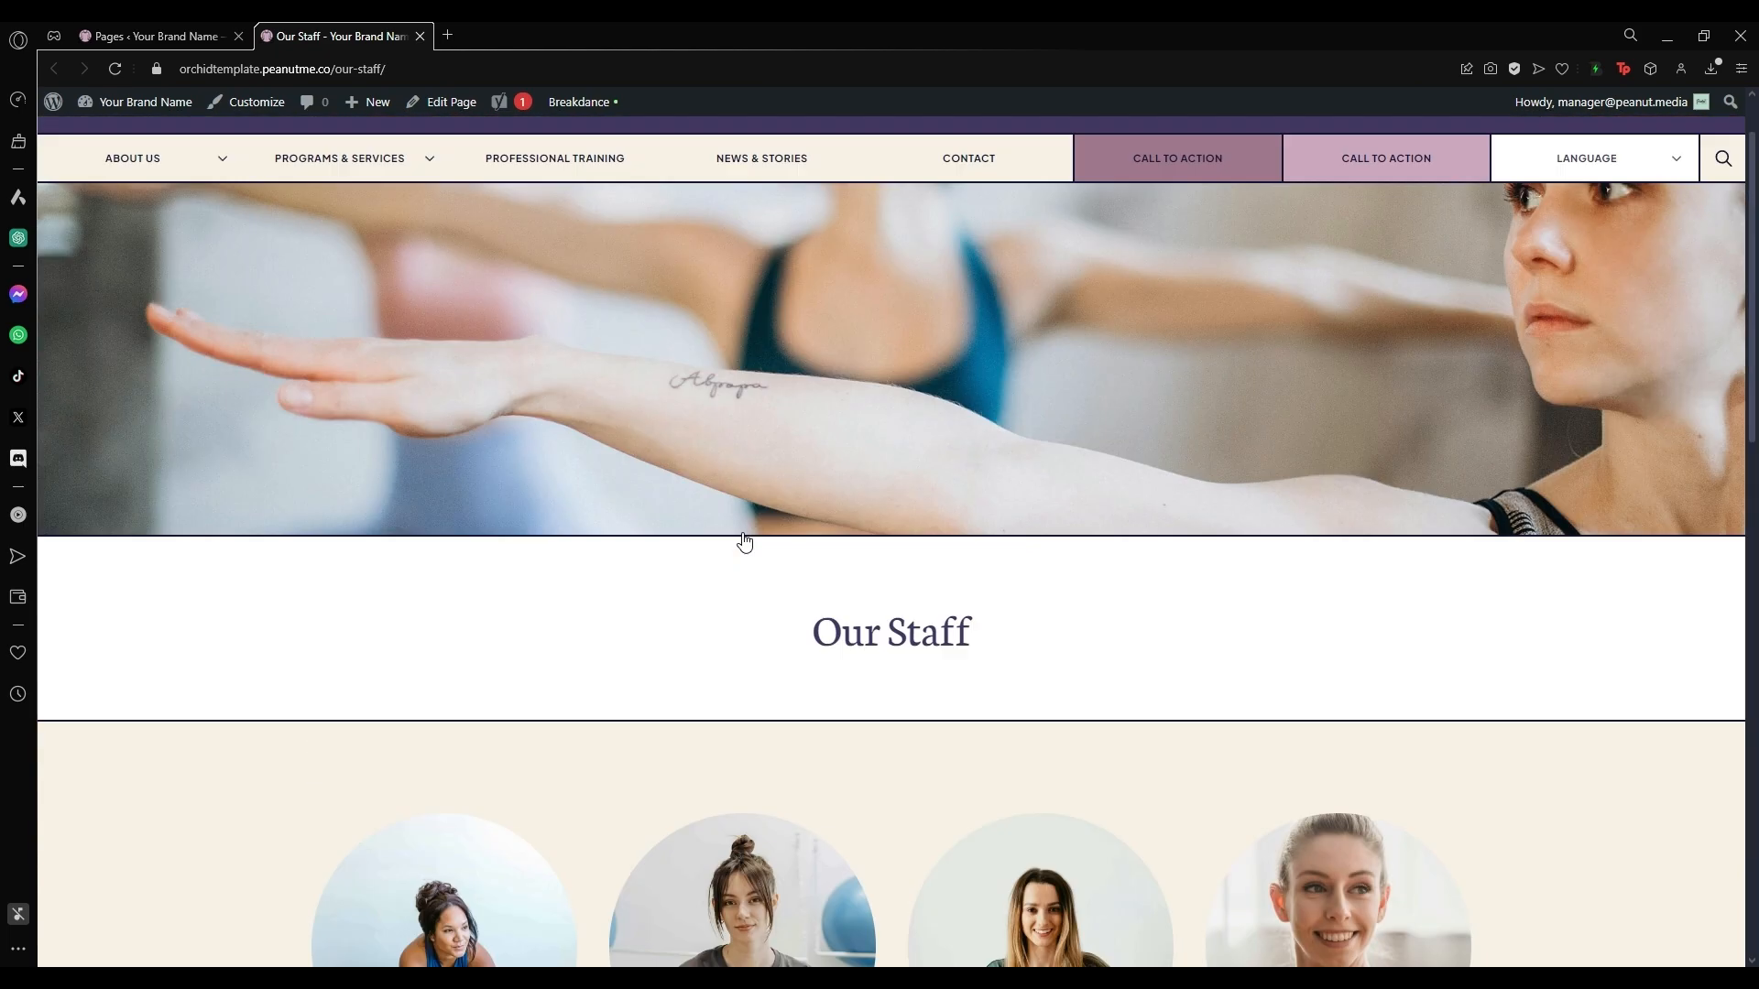
{"action": "scroll", "coordinate": [742, 541], "scroll_direction": "down", "scroll_amount": 3}
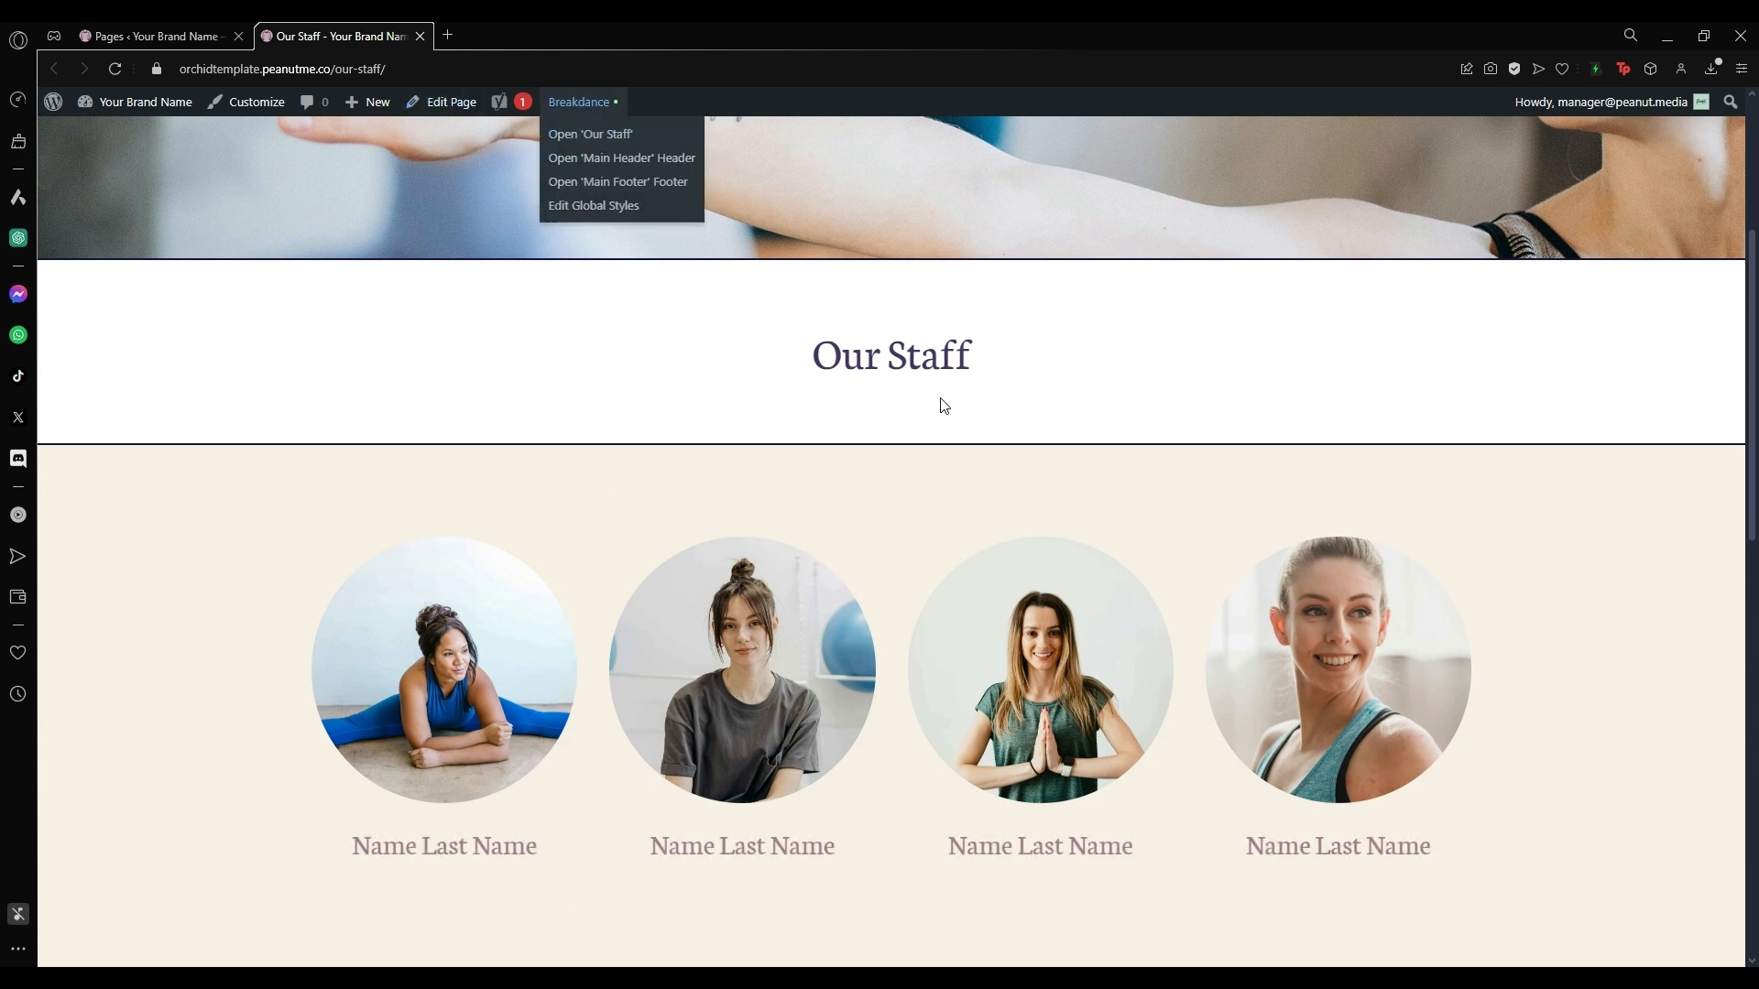
{"action": "scroll", "coordinate": [602, 501], "scroll_direction": "up", "scroll_amount": 4}
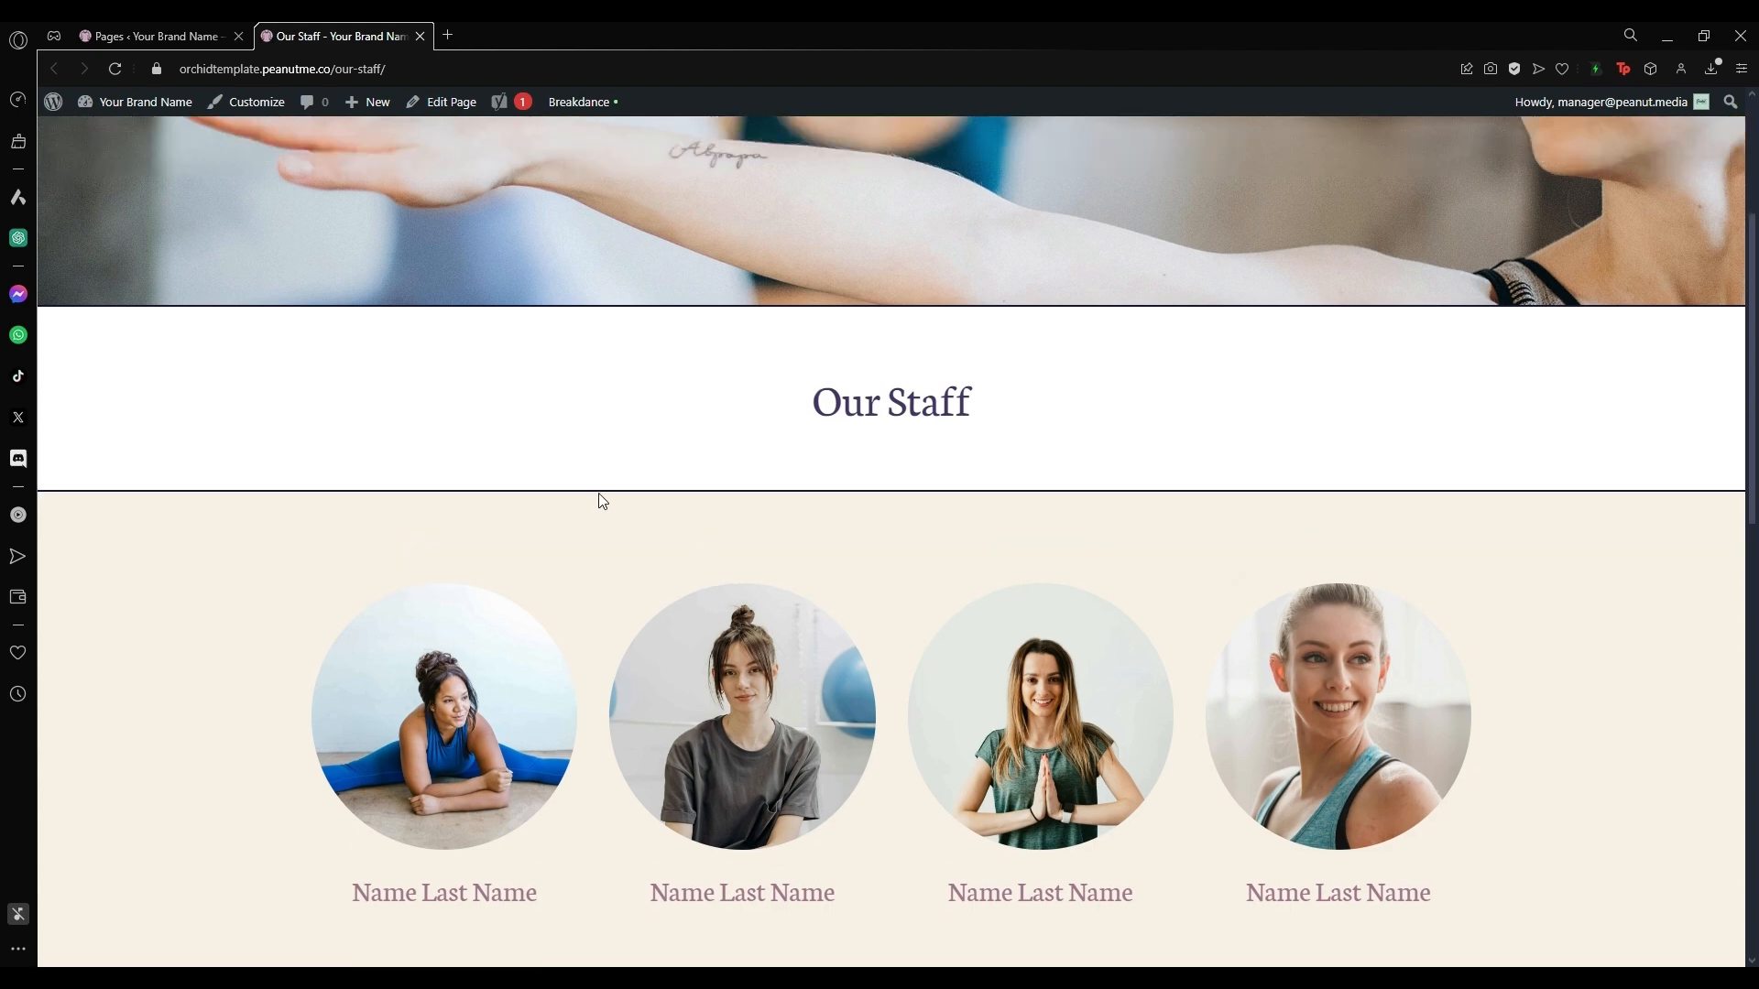
{"action": "scroll", "coordinate": [780, 519], "scroll_direction": "down", "scroll_amount": 5}
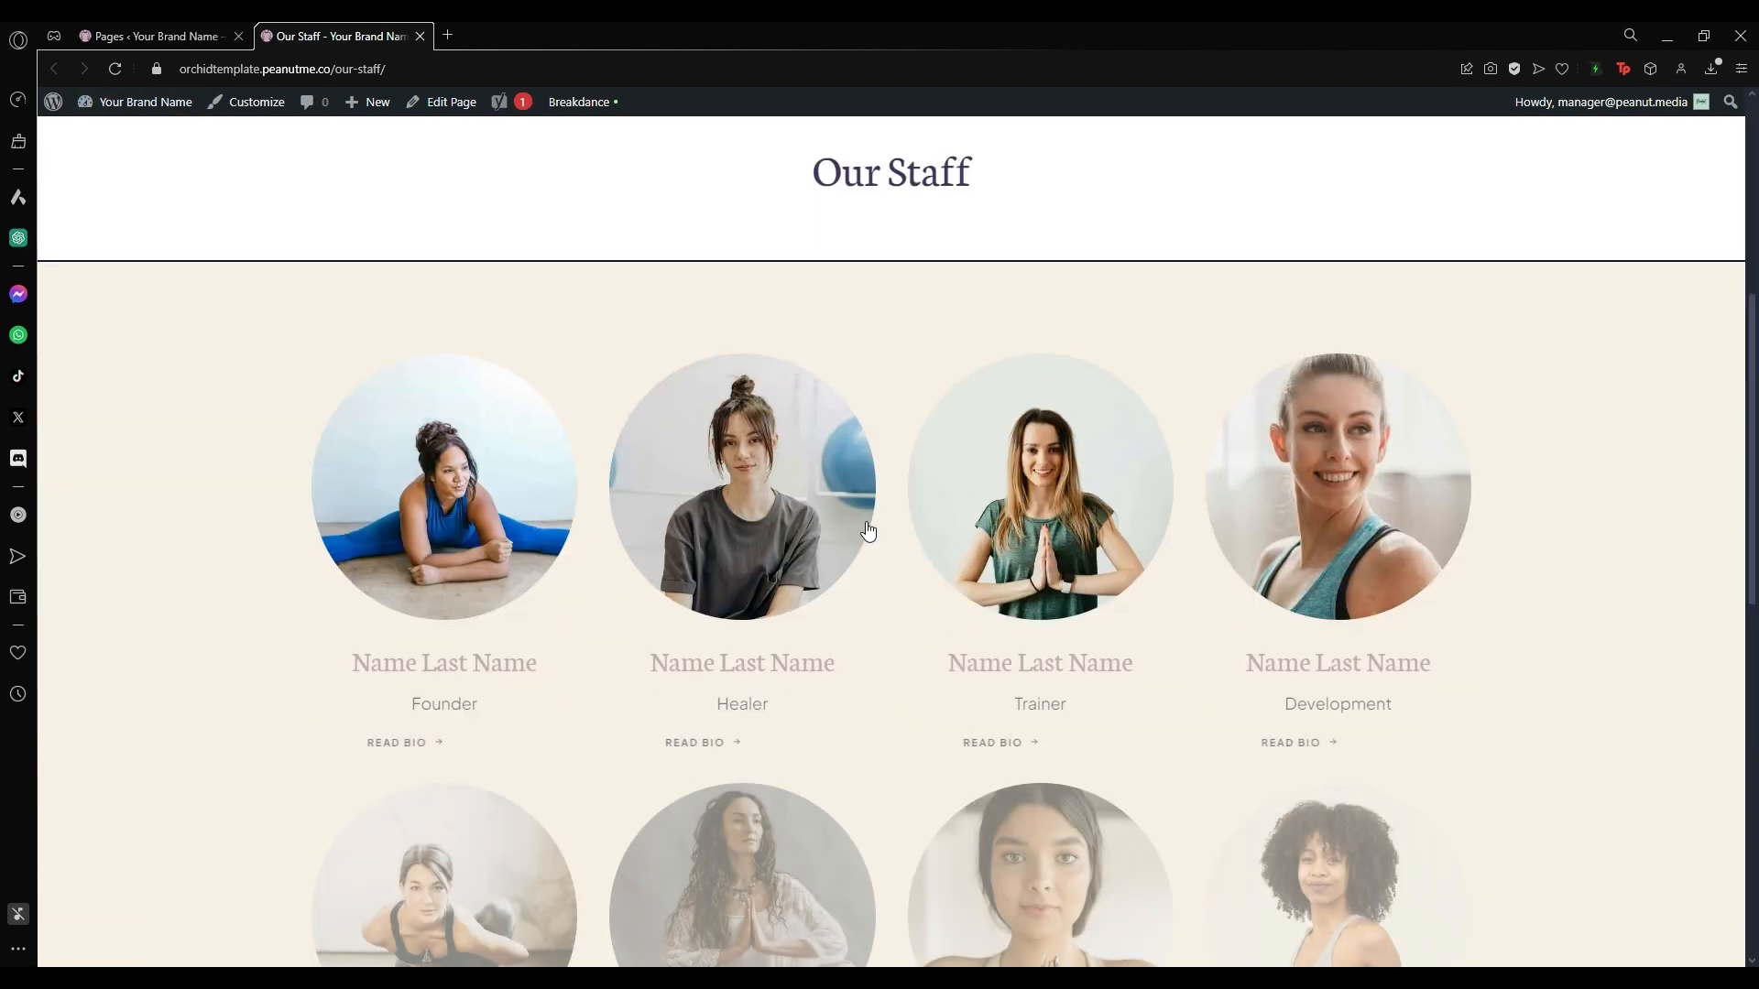
{"action": "scroll", "coordinate": [869, 677], "scroll_direction": "down", "scroll_amount": 2}
{"action": "scroll", "coordinate": [868, 678], "scroll_direction": "up", "scroll_amount": 3}
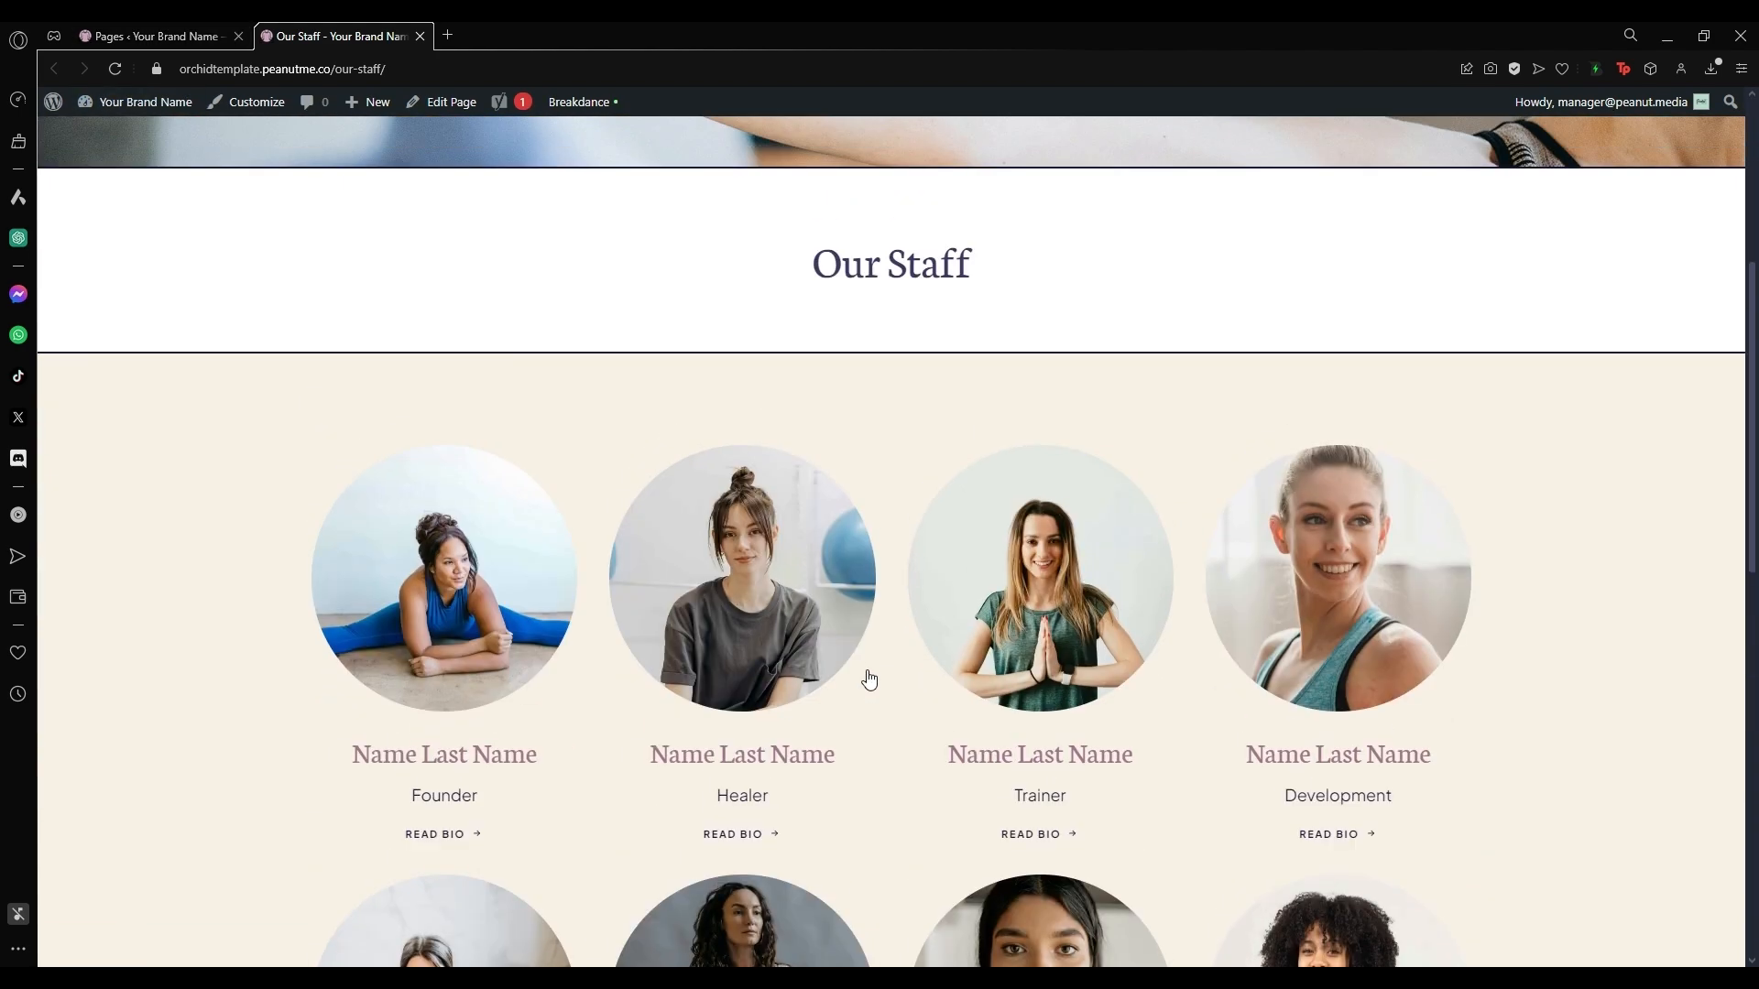
Open the Our Staff page for editing in the Breakdance builder.
{"action": "left_click", "coordinate": [156, 36]}
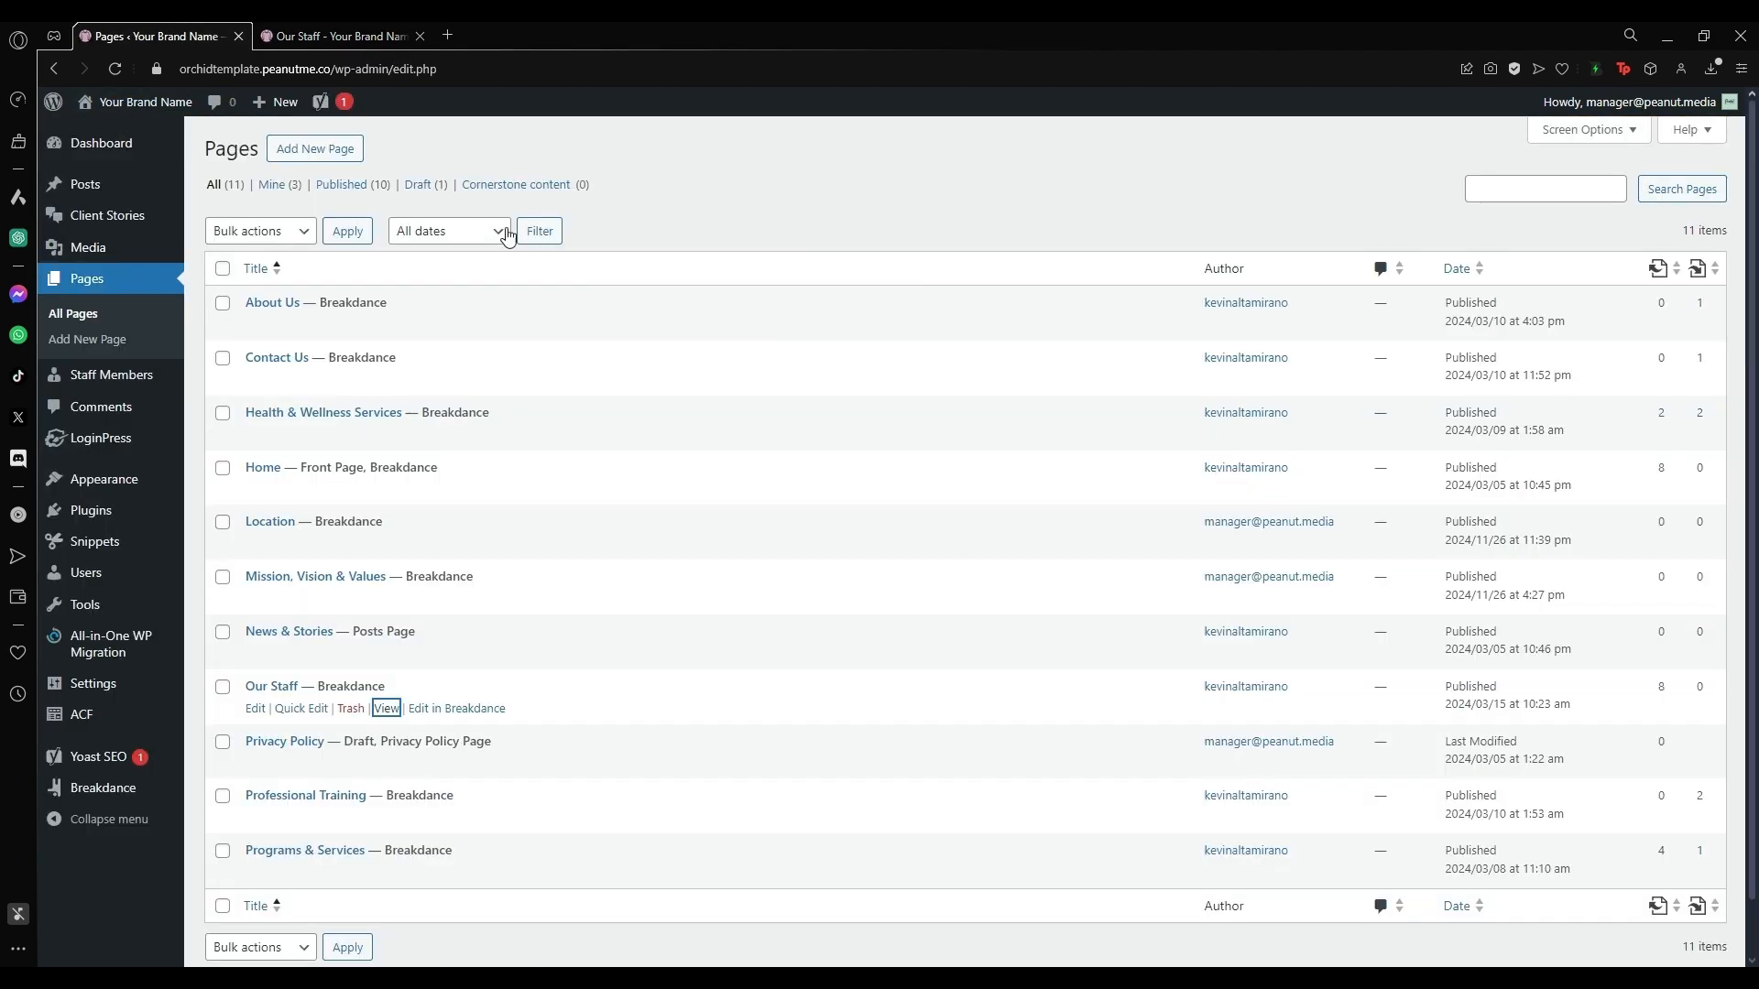
{"action": "left_click", "coordinate": [367, 36]}
{"action": "scroll", "coordinate": [786, 548], "scroll_direction": "up", "scroll_amount": 5}
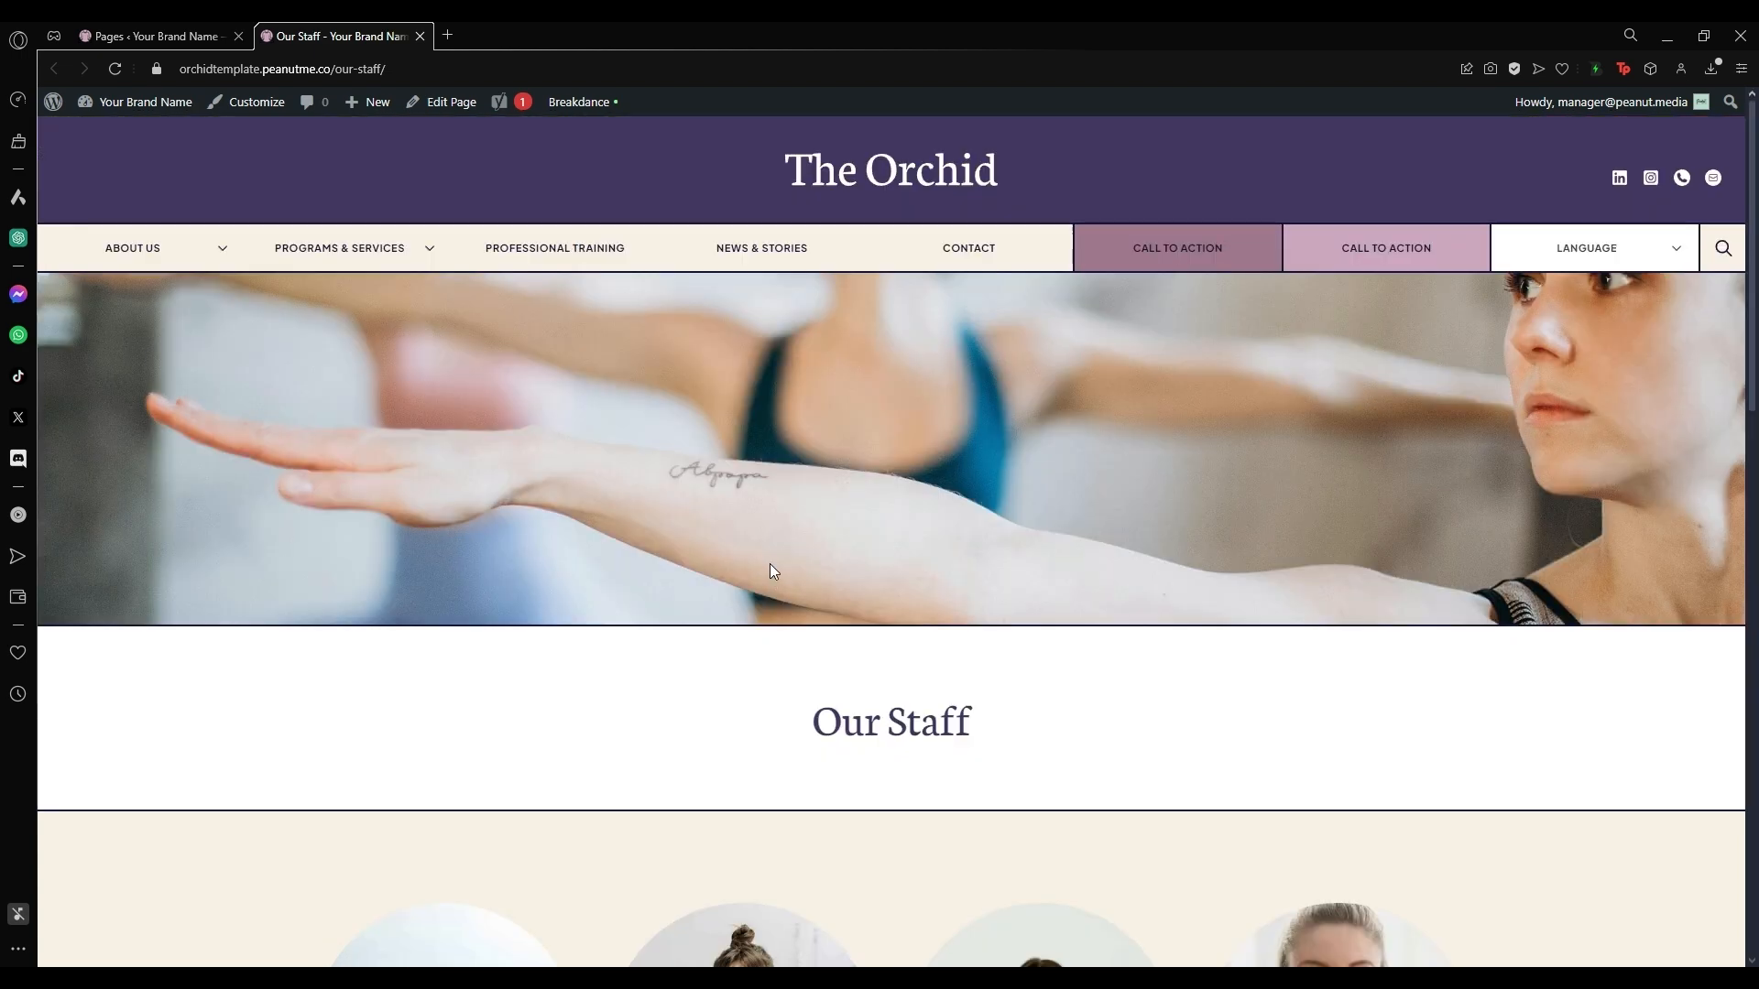
{"action": "mouse_move", "coordinate": [583, 100]}
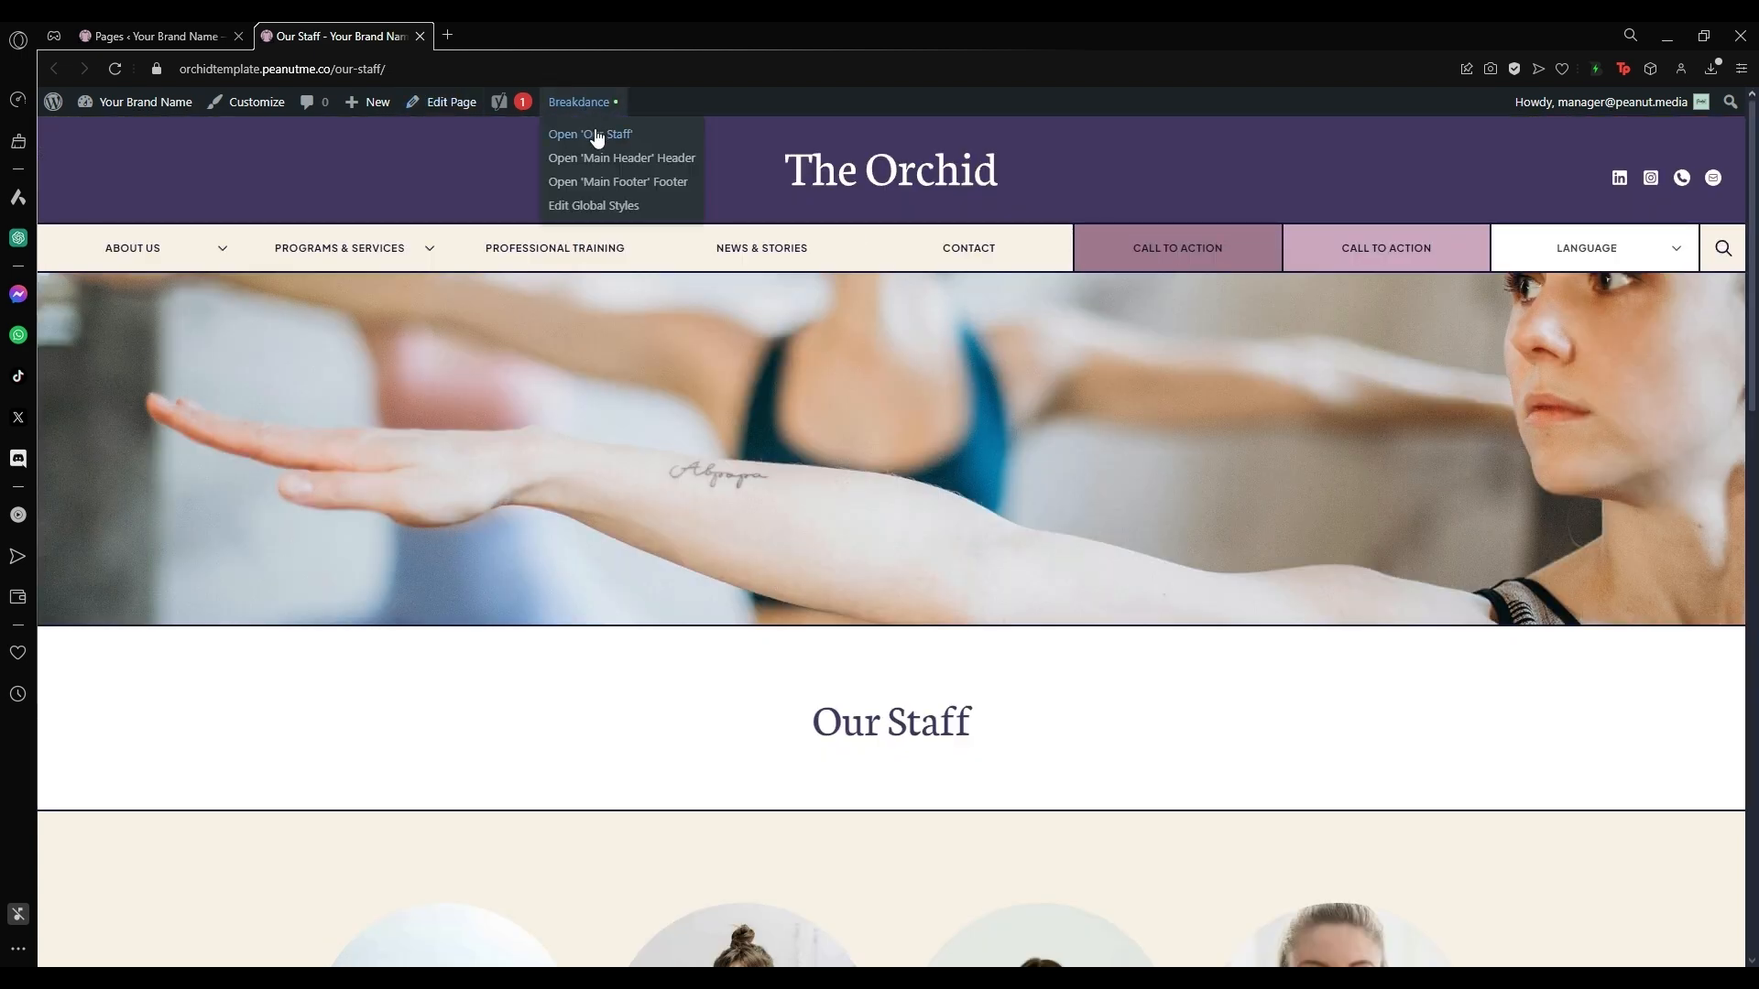
{"action": "left_click", "coordinate": [597, 135]}
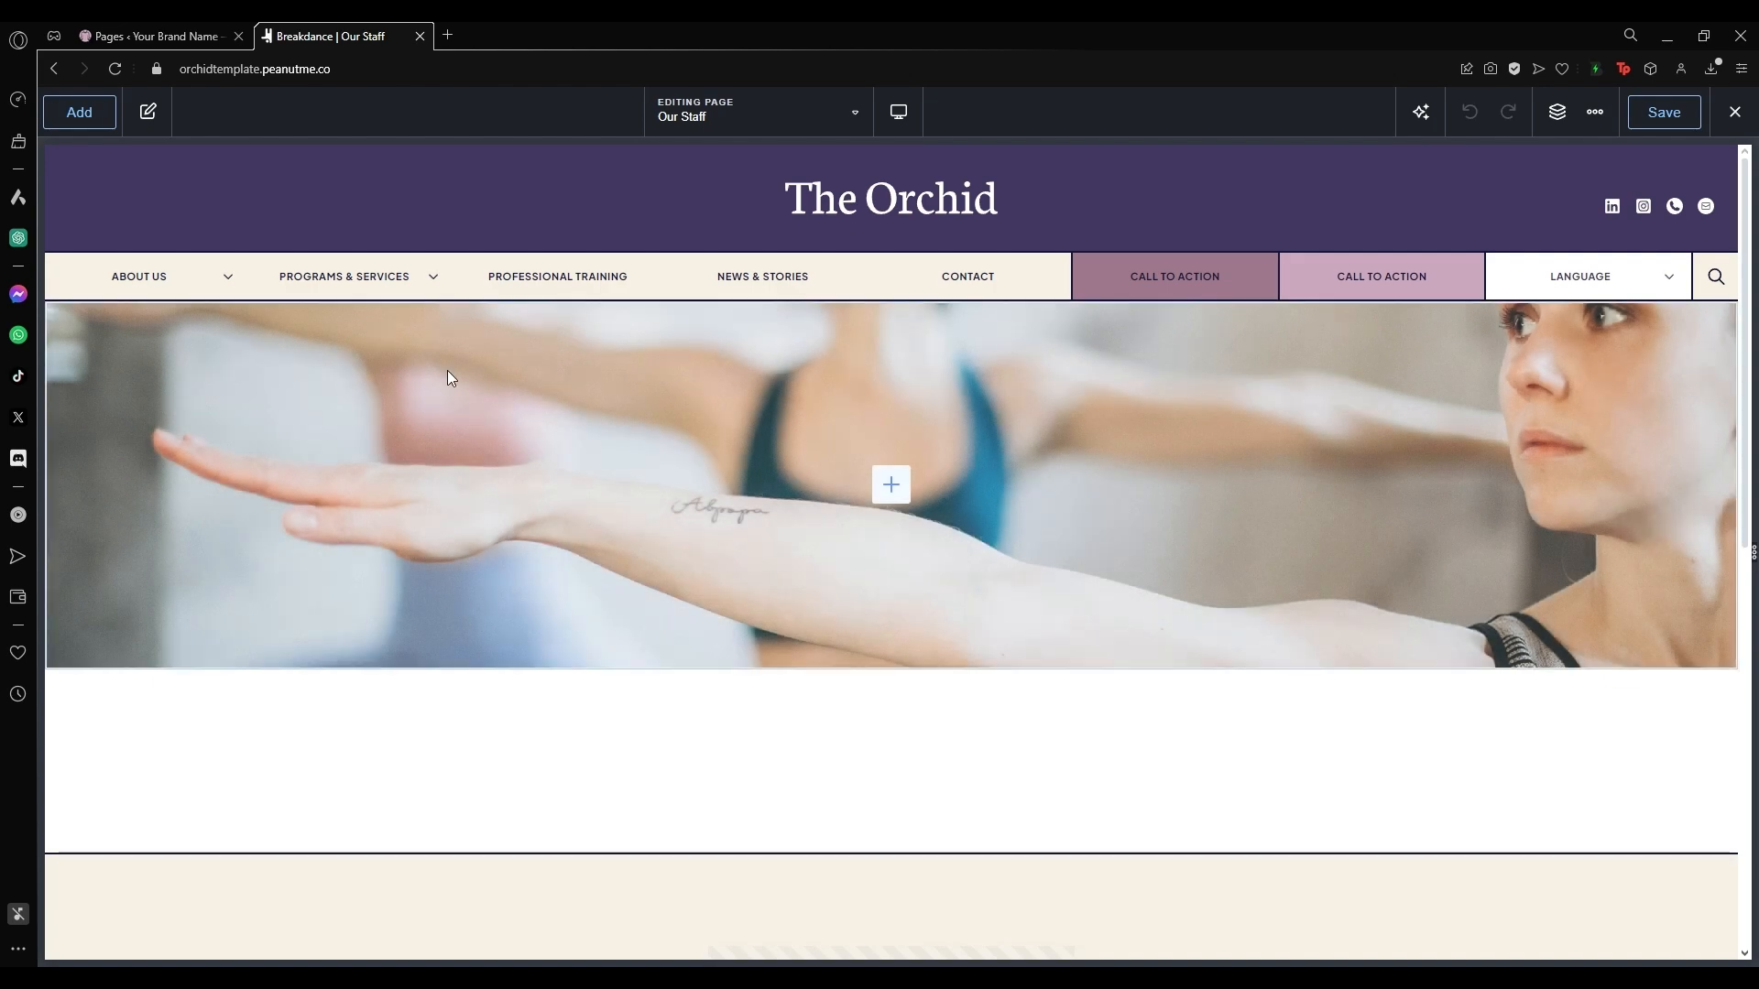
Show the page structure and replace the hero section's background image with the Pexels 5490778 photo of spa products.
{"action": "left_click", "coordinate": [541, 377]}
{"action": "left_click", "coordinate": [1557, 111]}
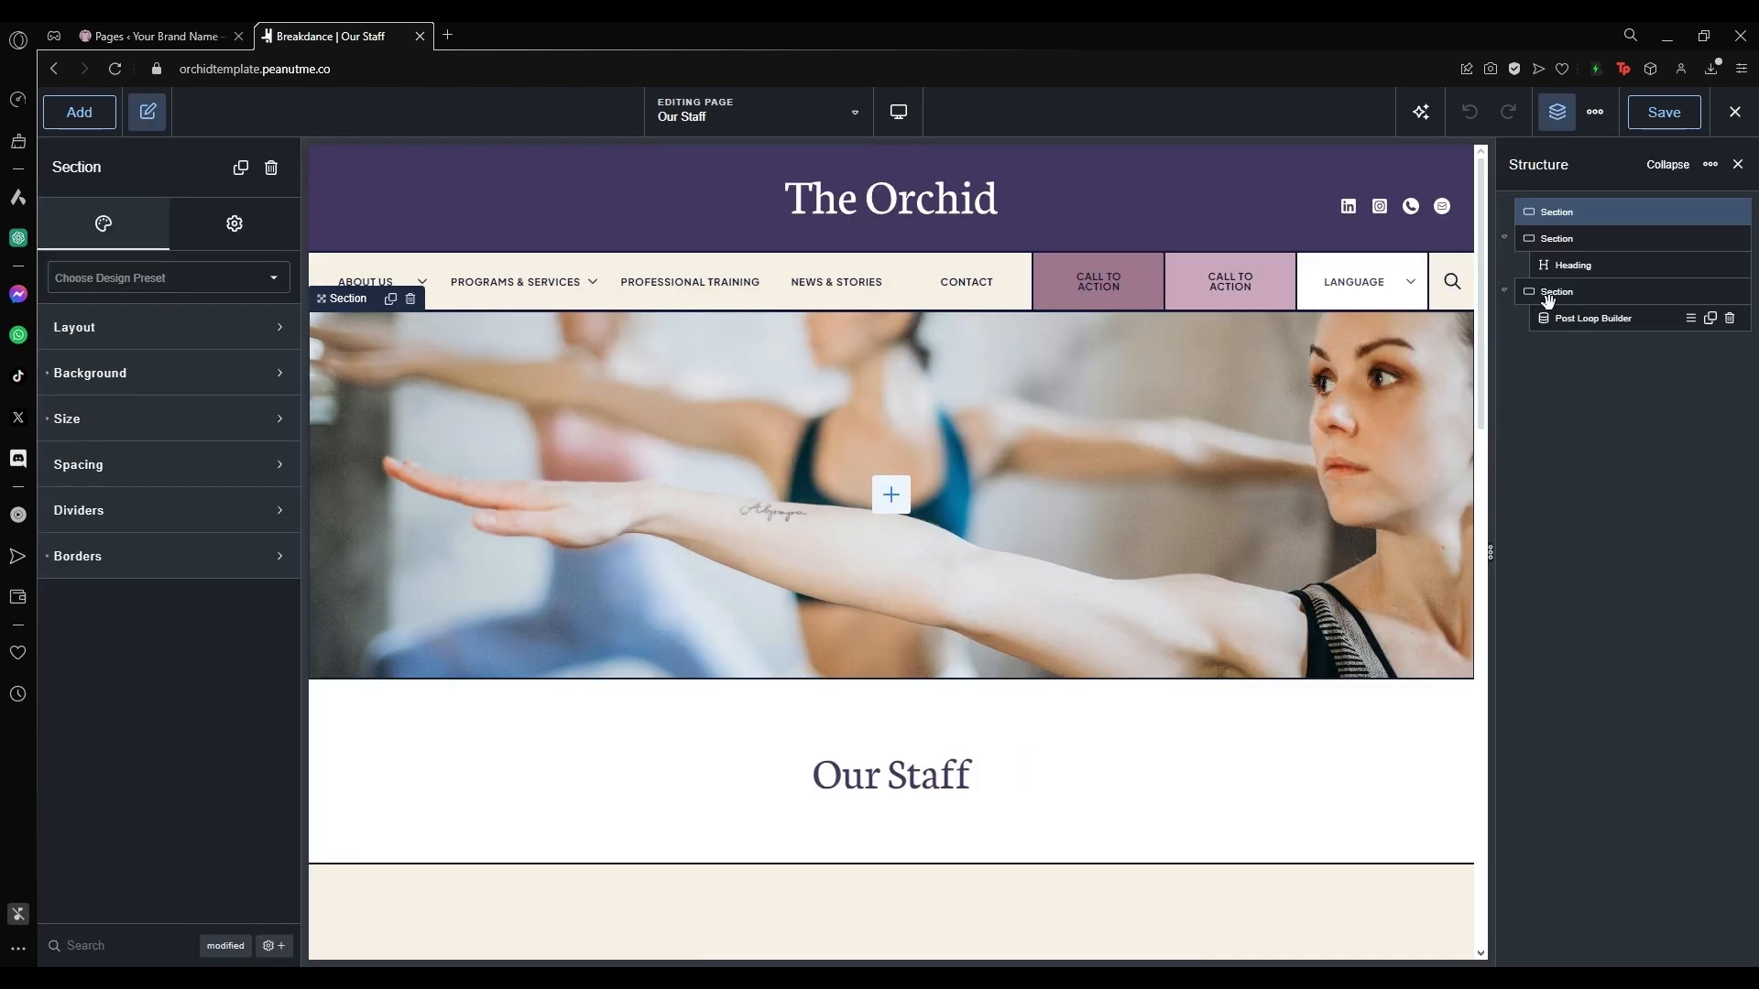
{"action": "left_click", "coordinate": [203, 392]}
{"action": "left_click", "coordinate": [146, 596]}
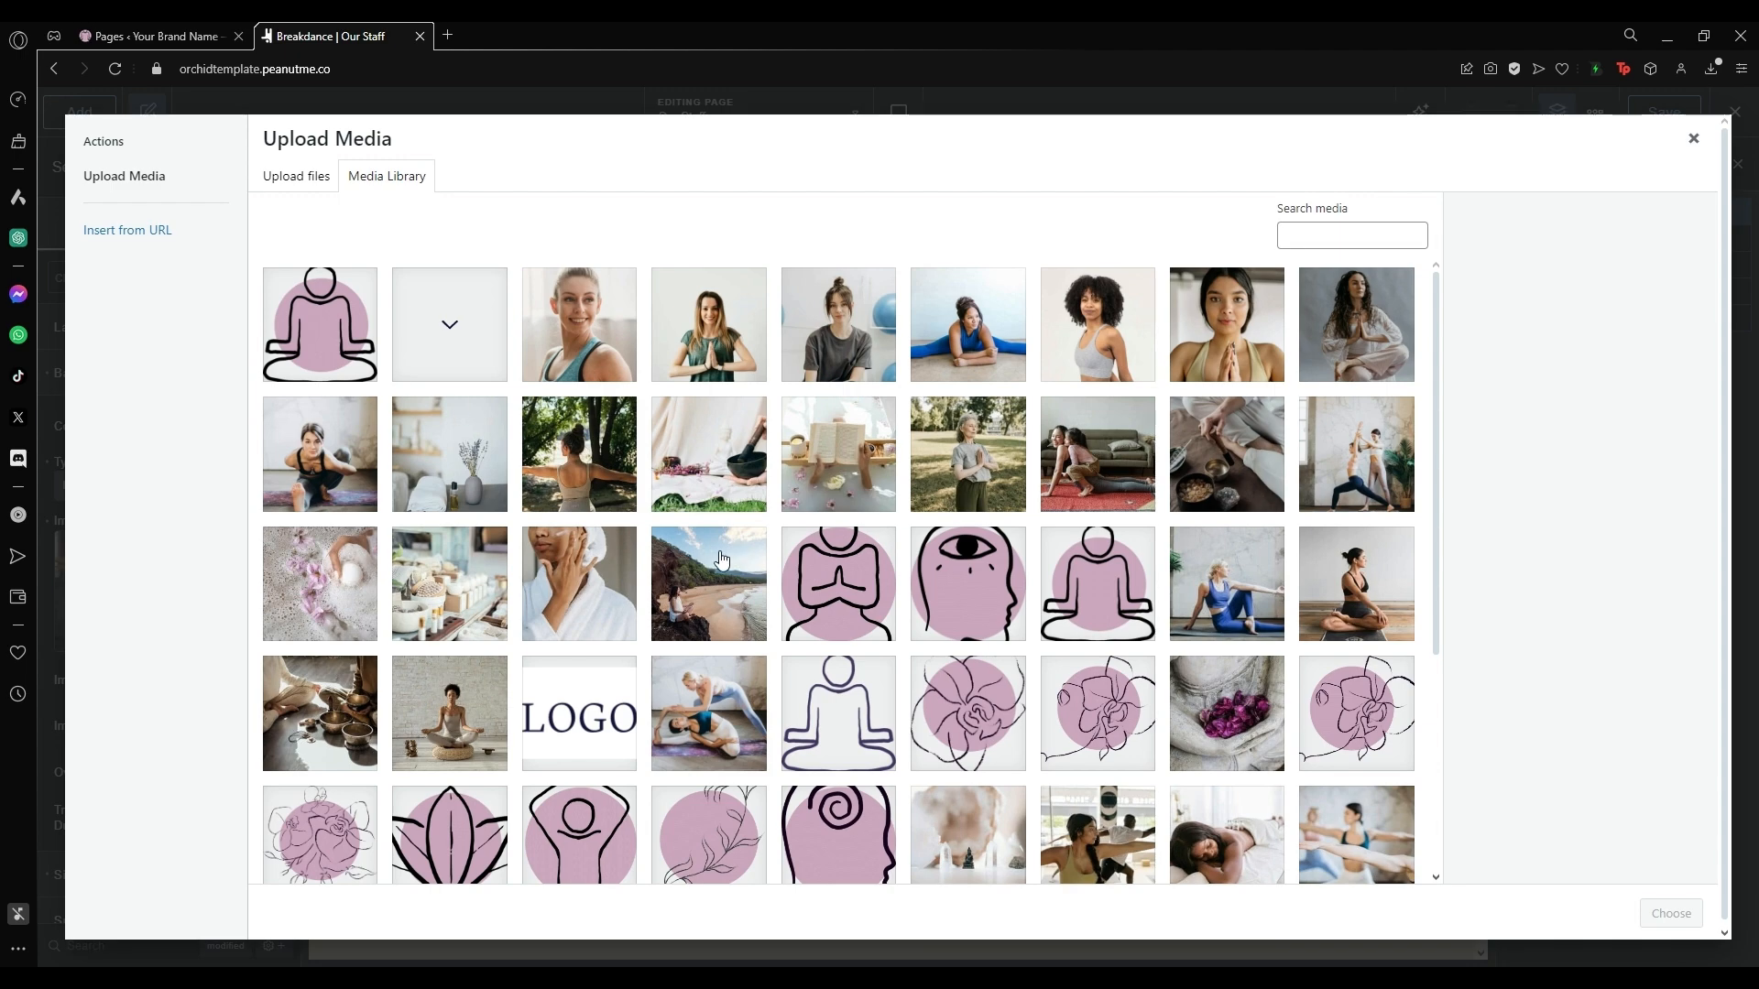
{"action": "left_click", "coordinate": [453, 586]}
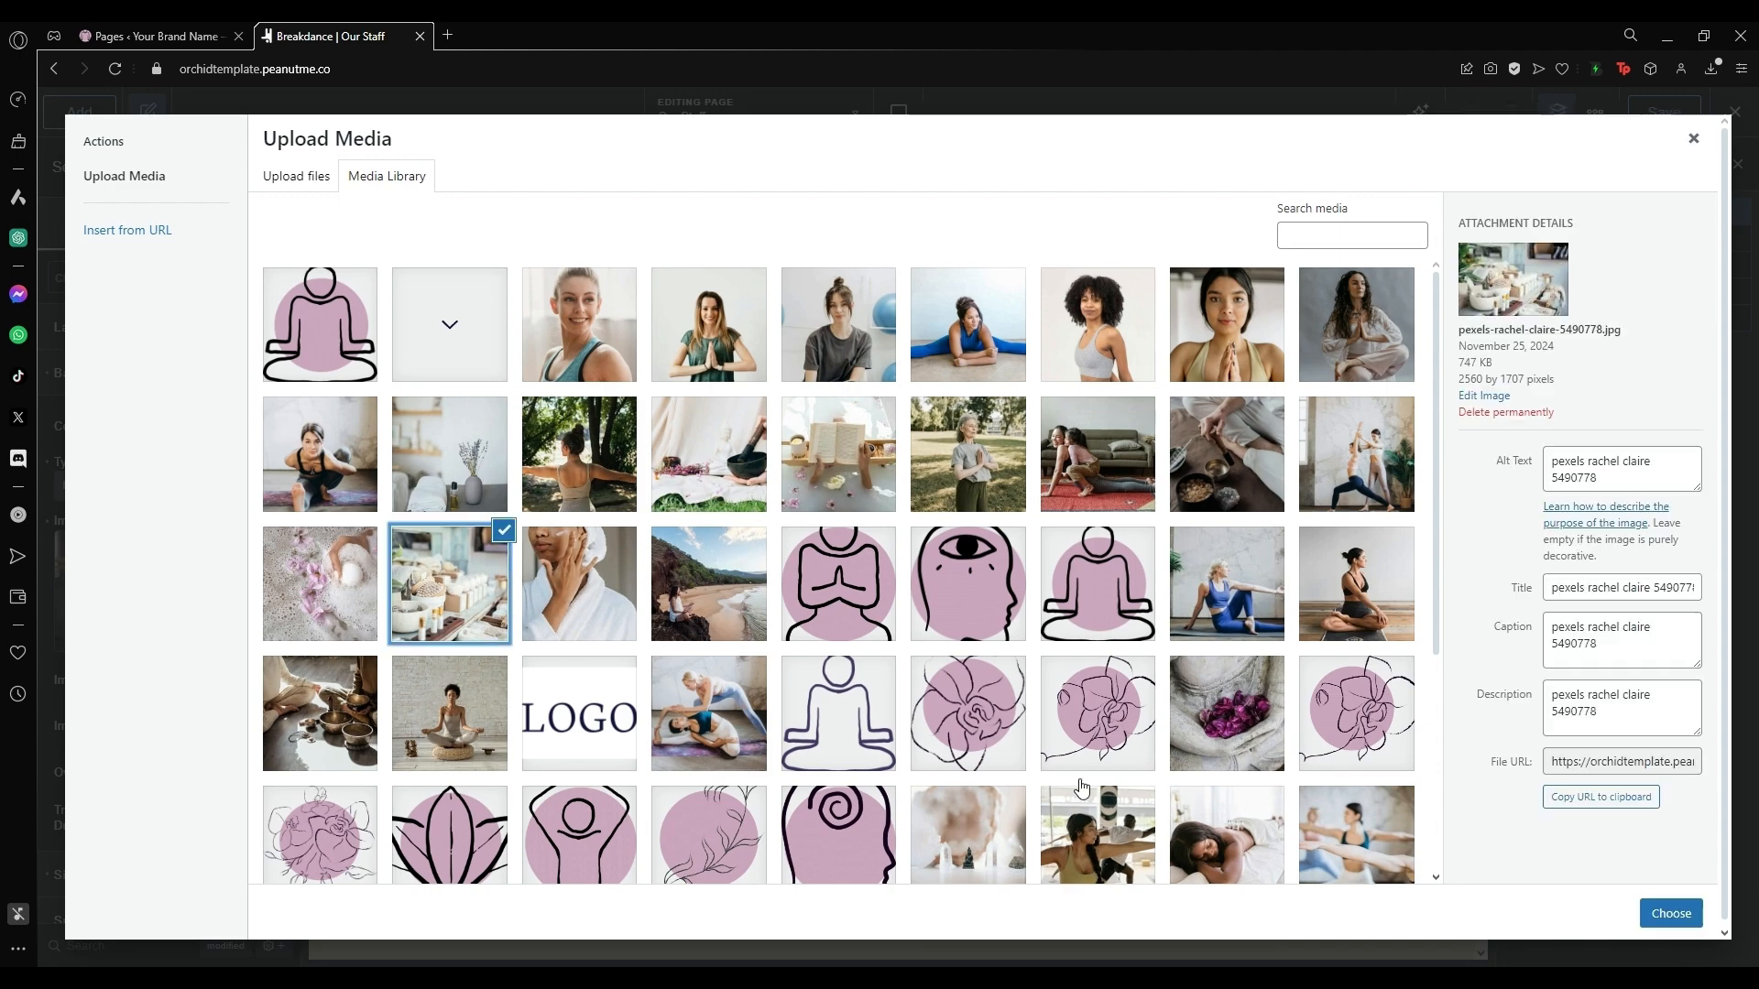
{"action": "left_click", "coordinate": [1669, 914]}
{"action": "scroll", "coordinate": [689, 443], "scroll_direction": "down", "scroll_amount": 6}
{"action": "scroll", "coordinate": [894, 365], "scroll_direction": "up", "scroll_amount": 4}
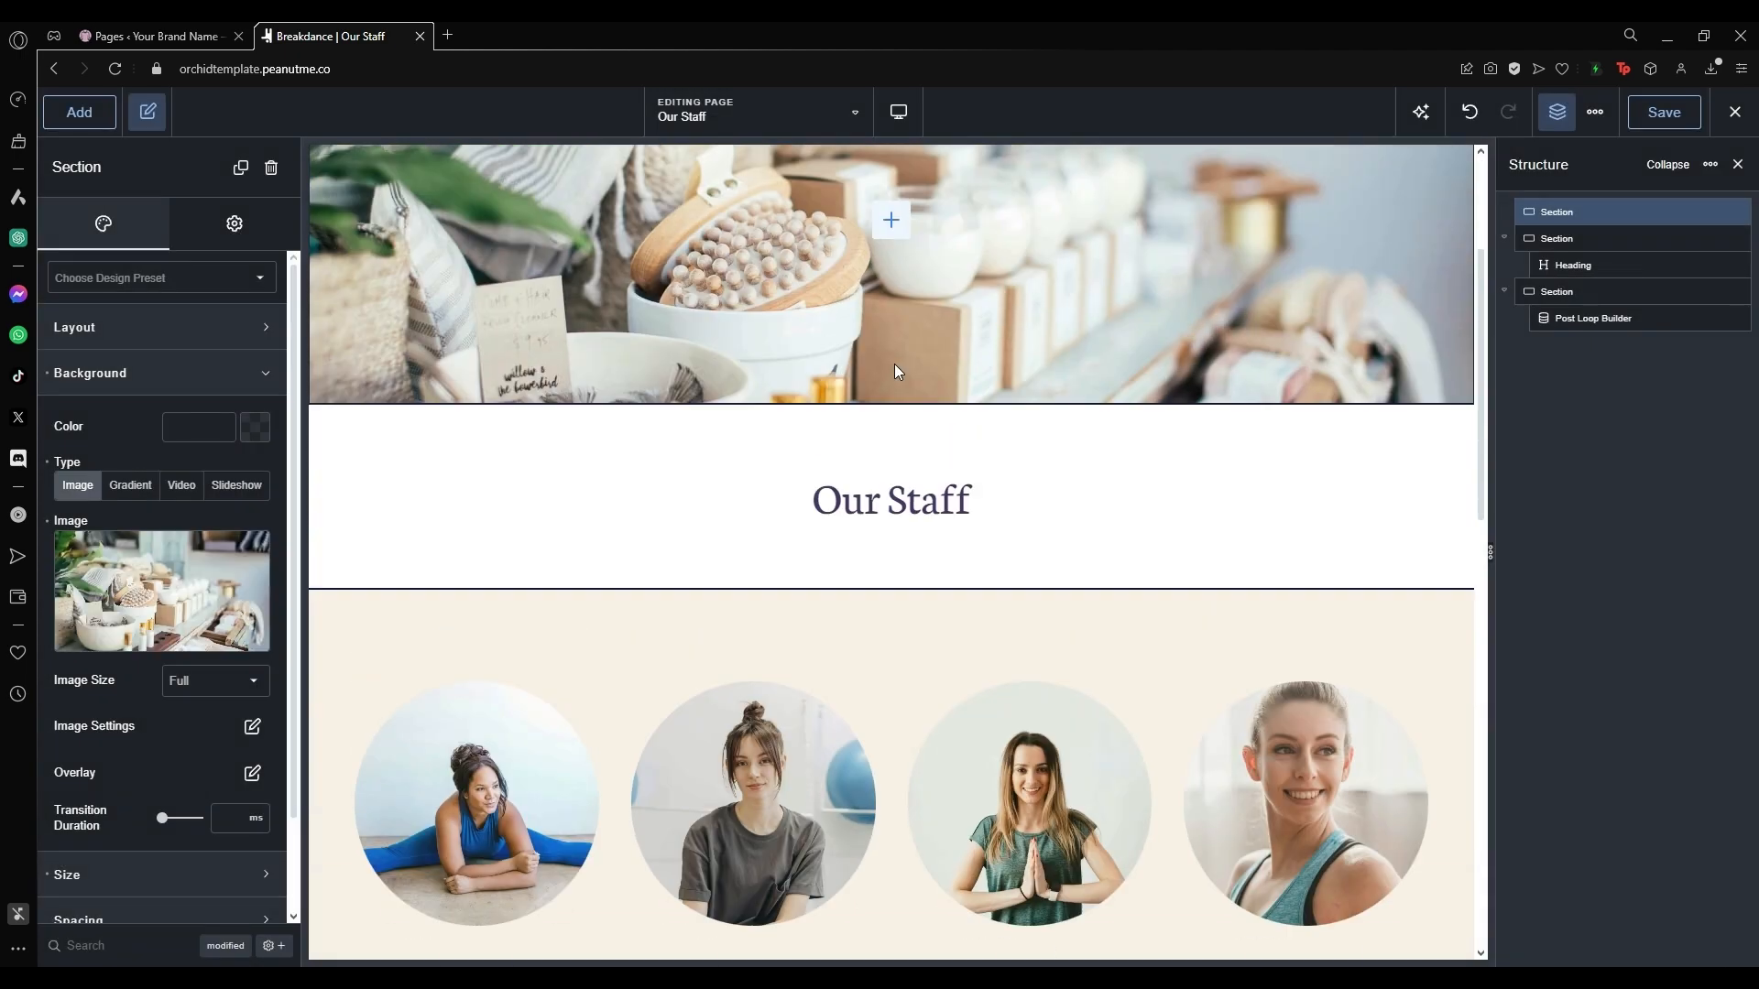
Inspect the section holding the Our Staff heading and the Post Loop Builder that displays the staff grid.
{"action": "left_click", "coordinate": [911, 513]}
{"action": "left_click", "coordinate": [640, 464]}
{"action": "scroll", "coordinate": [810, 449], "scroll_direction": "down", "scroll_amount": 5}
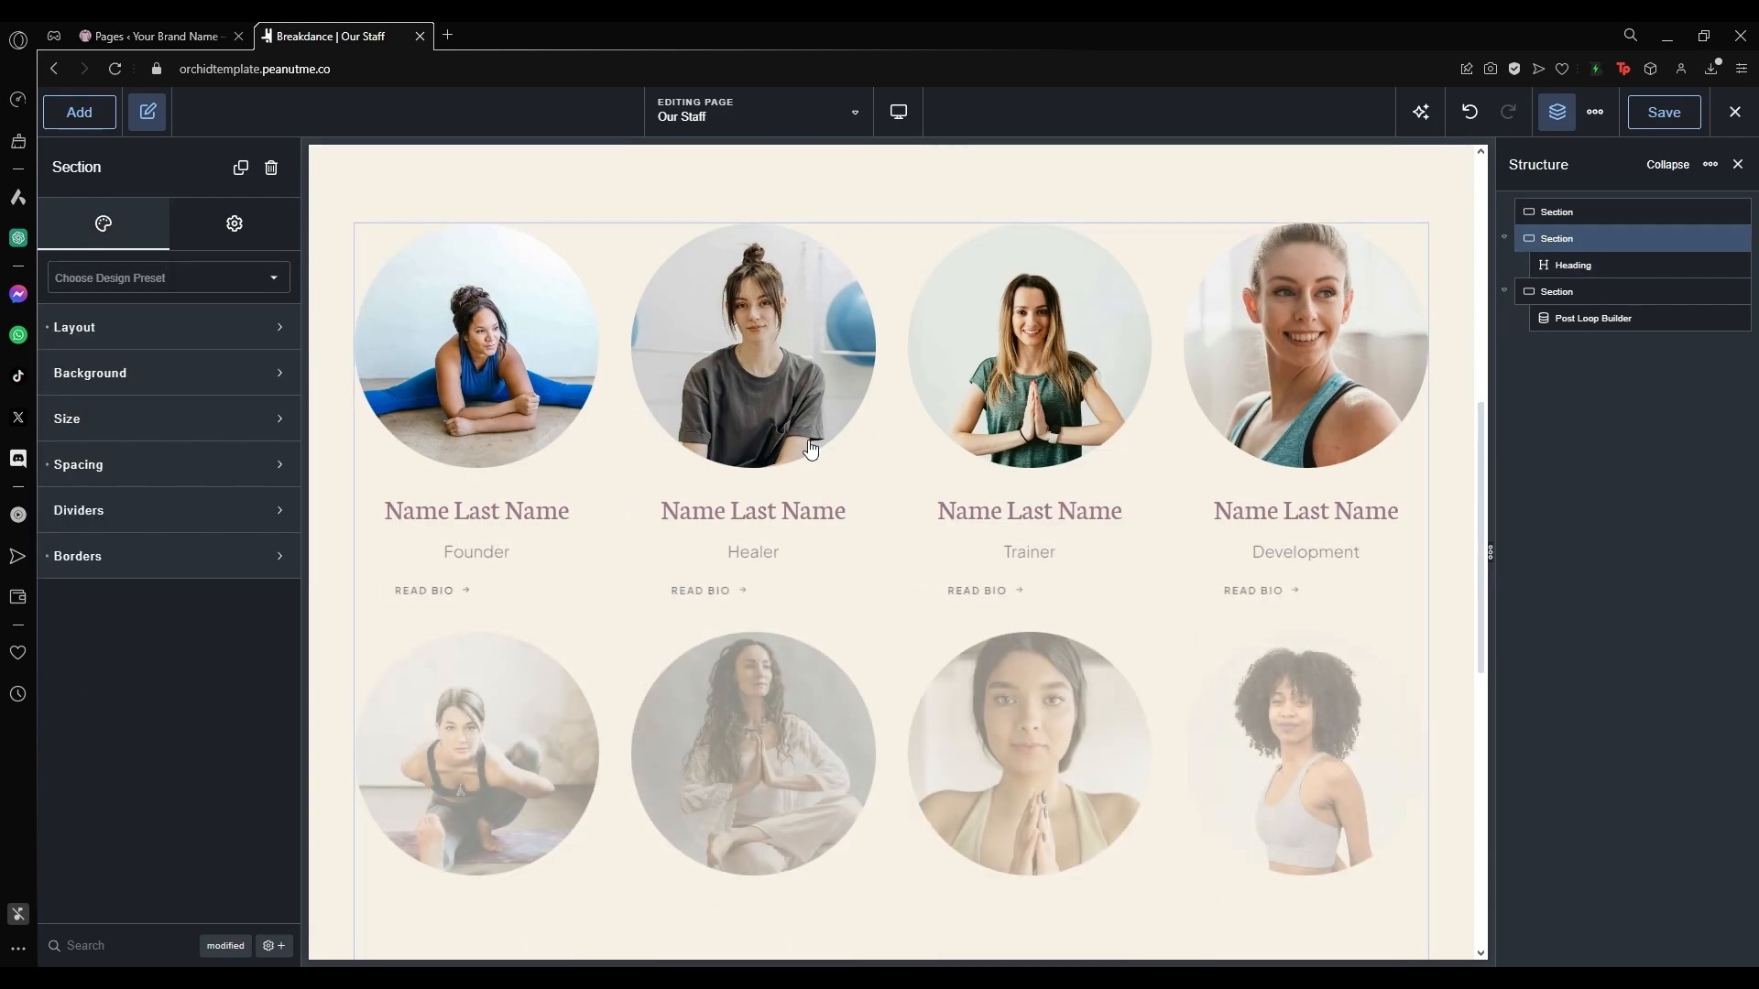
{"action": "left_click", "coordinate": [883, 422]}
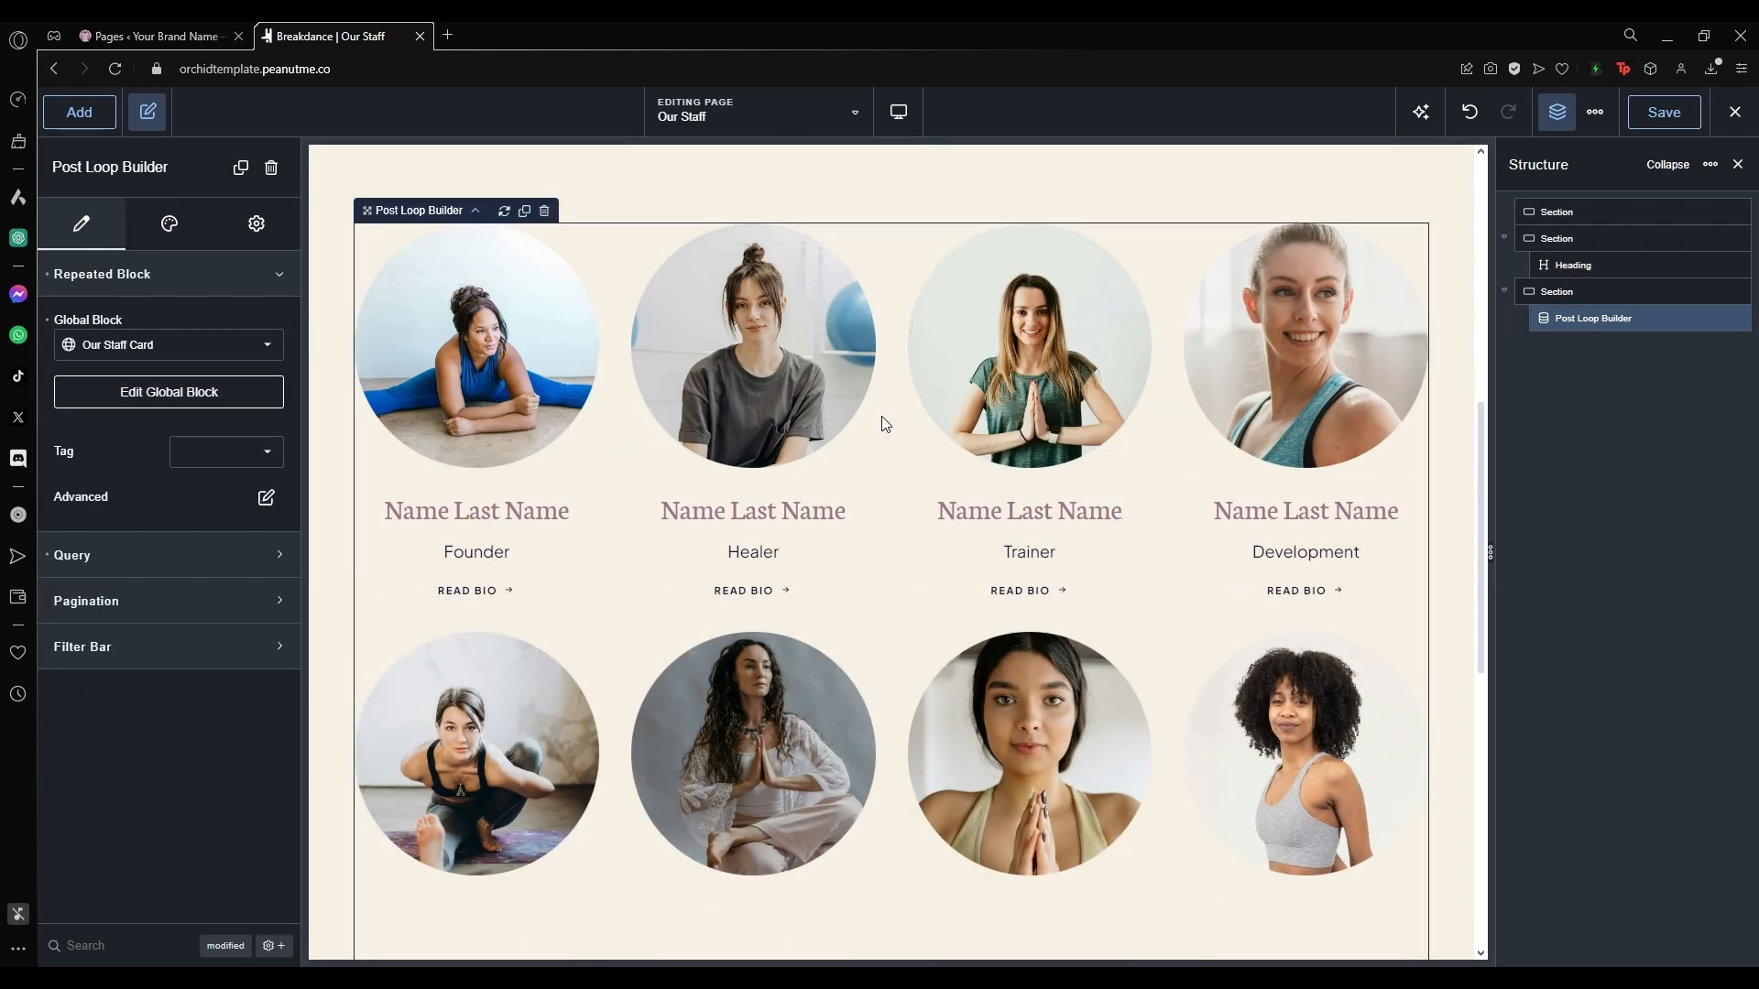
Open the Staff Members list in the WordPress admin and compare it with the staff grid in Breakdance.
{"action": "left_click", "coordinate": [152, 36]}
{"action": "mouse_move", "coordinate": [101, 380]}
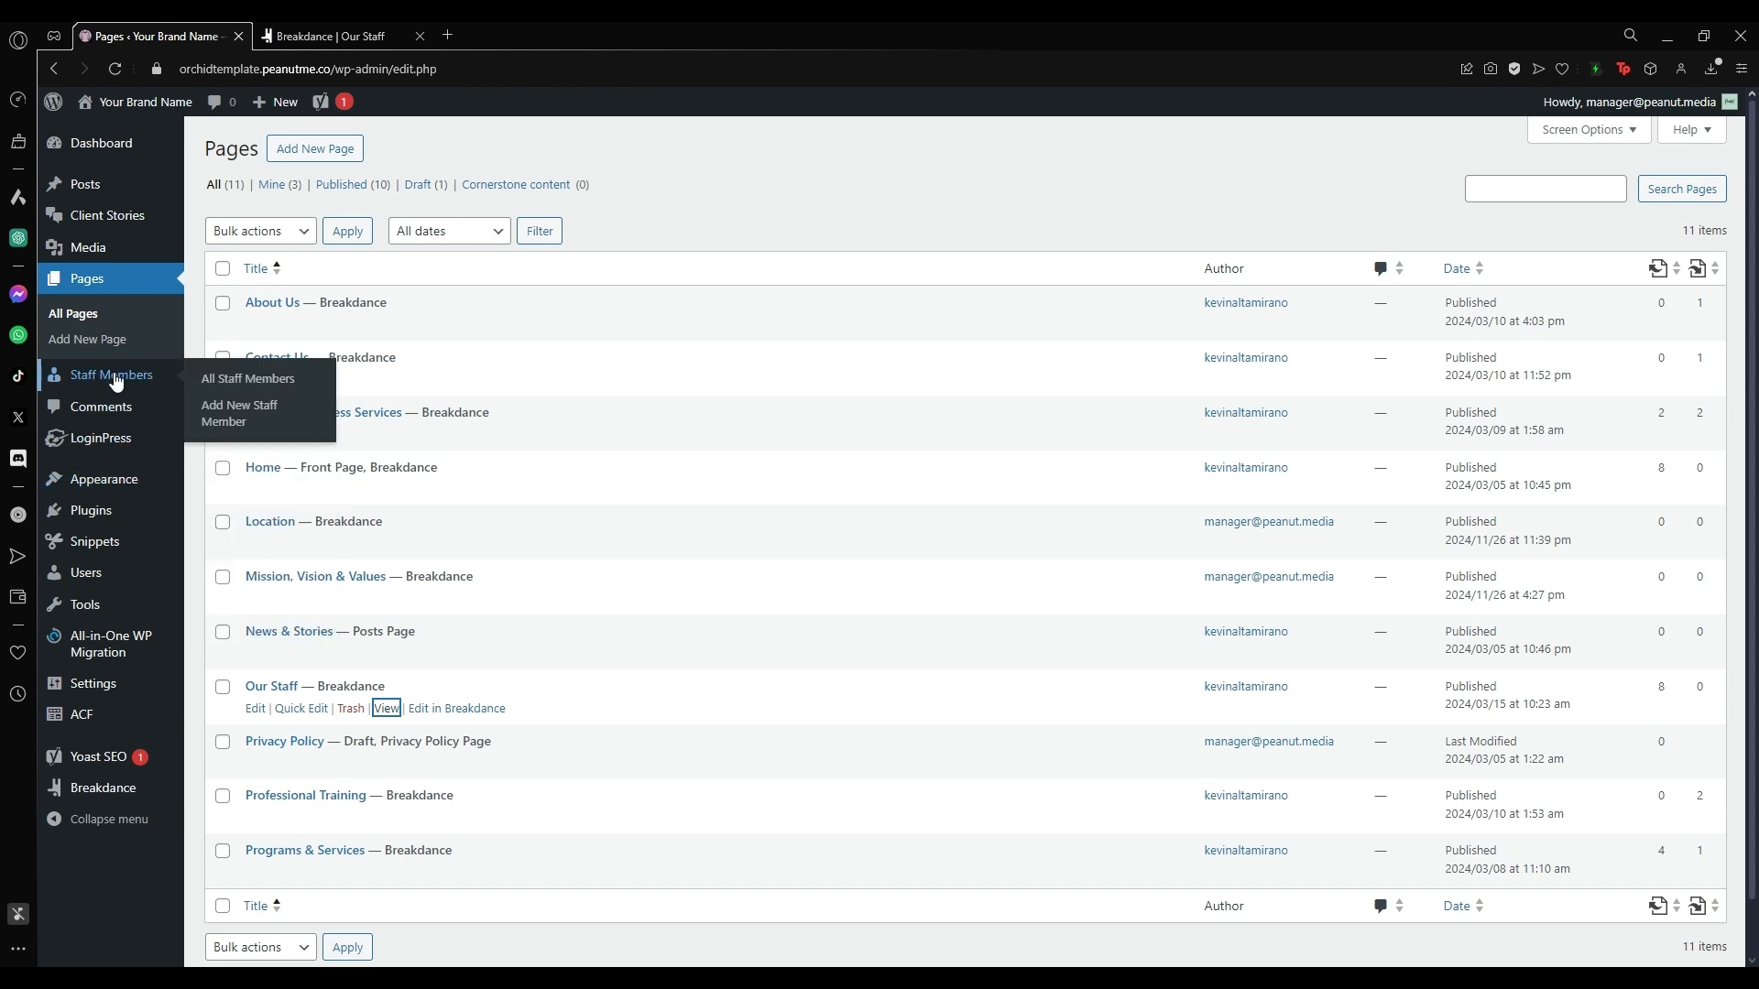
{"action": "left_click", "coordinate": [116, 381]}
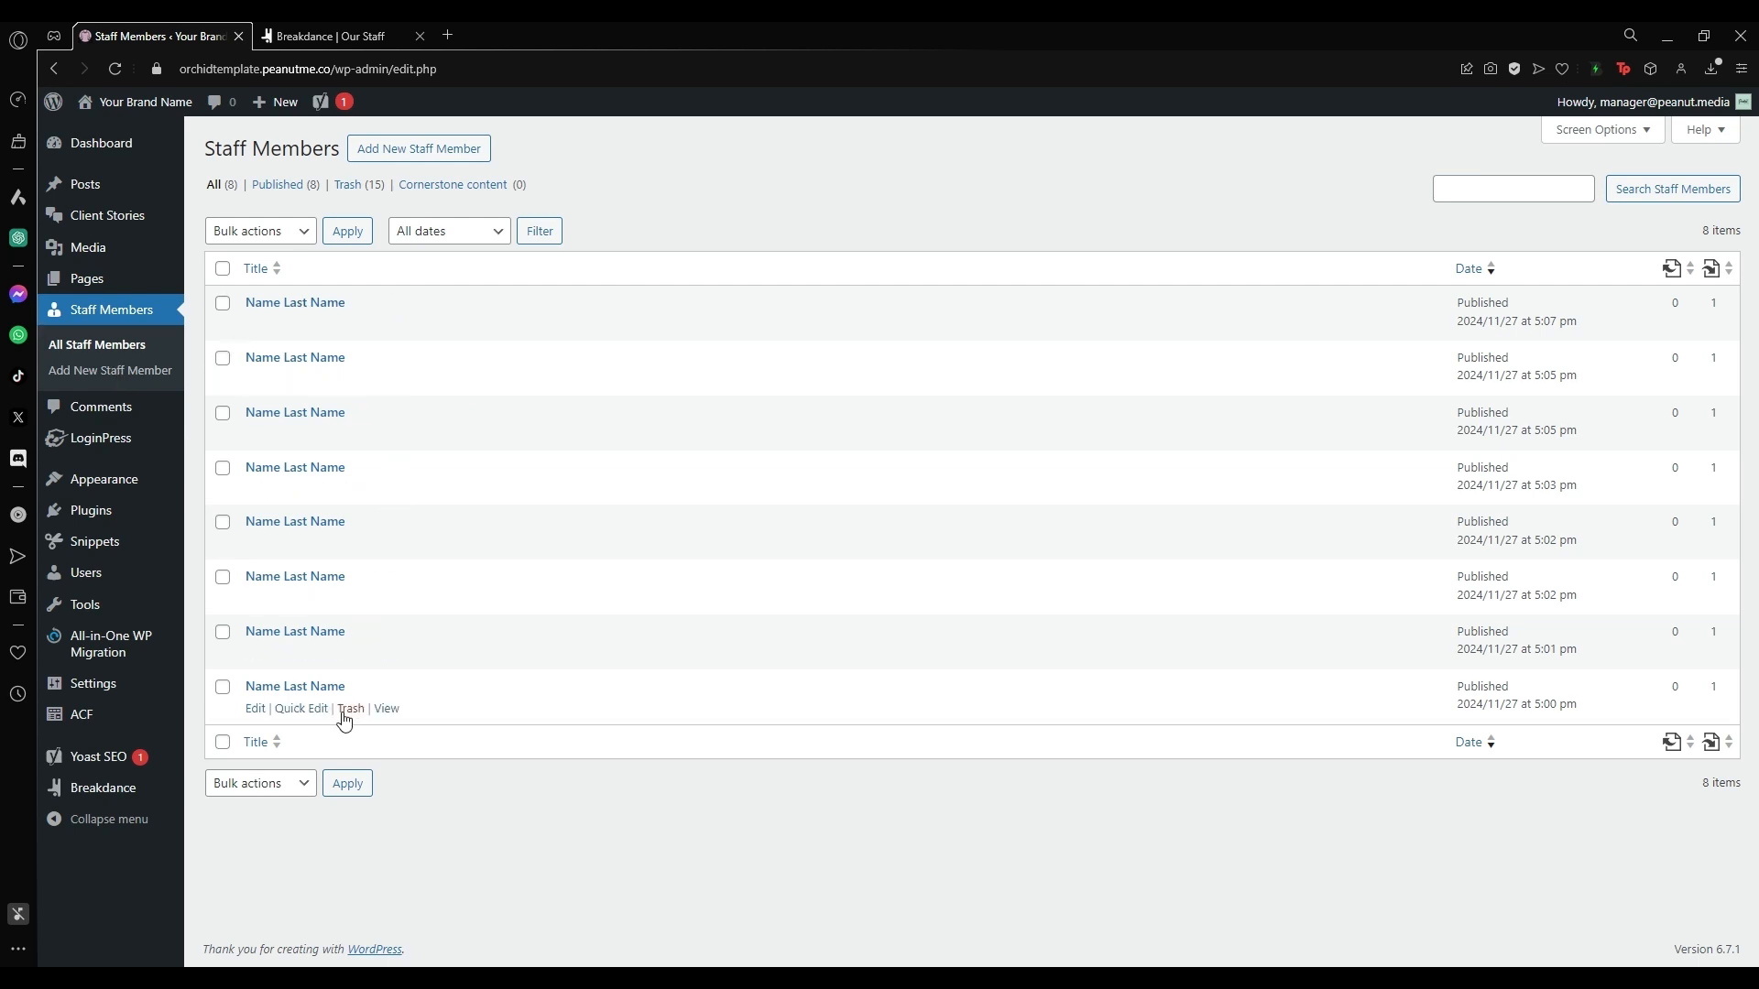
{"action": "left_click", "coordinate": [316, 35]}
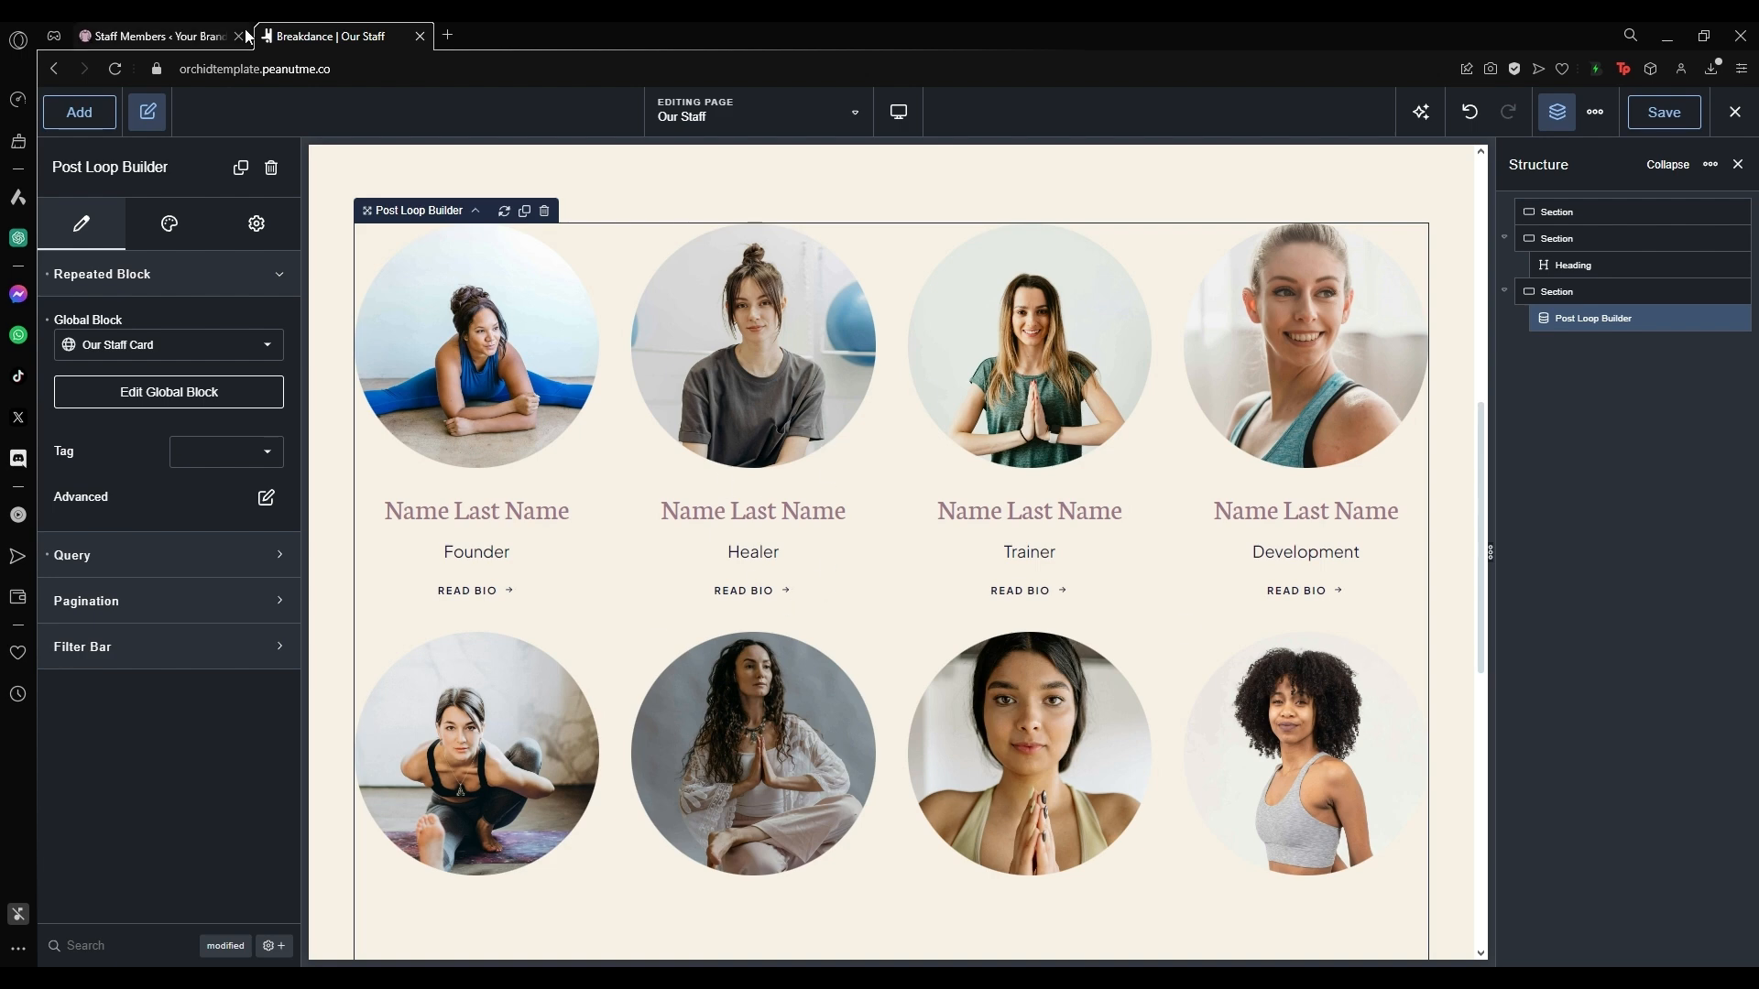
Add a staff member titled "My New Staff Member" in WordPress and paste the copied Lorem ipsum text as its body using the default editor.
{"action": "left_click", "coordinate": [118, 35]}
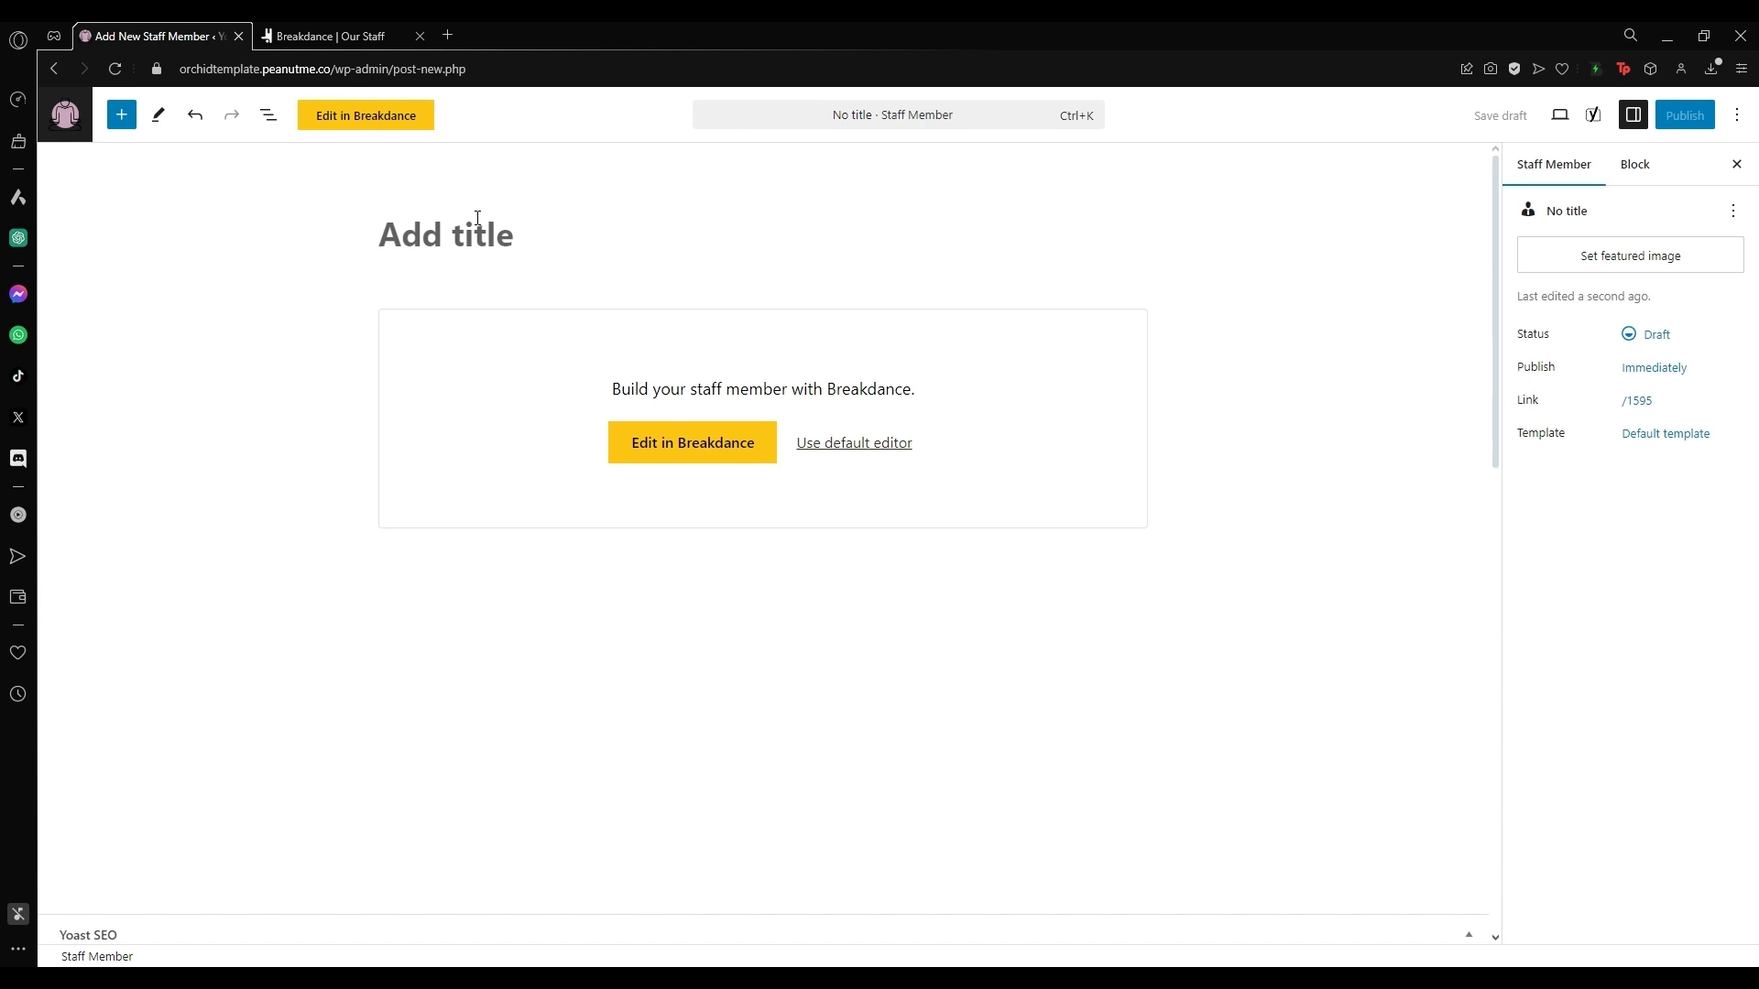
{"action": "type", "text": "My New "}
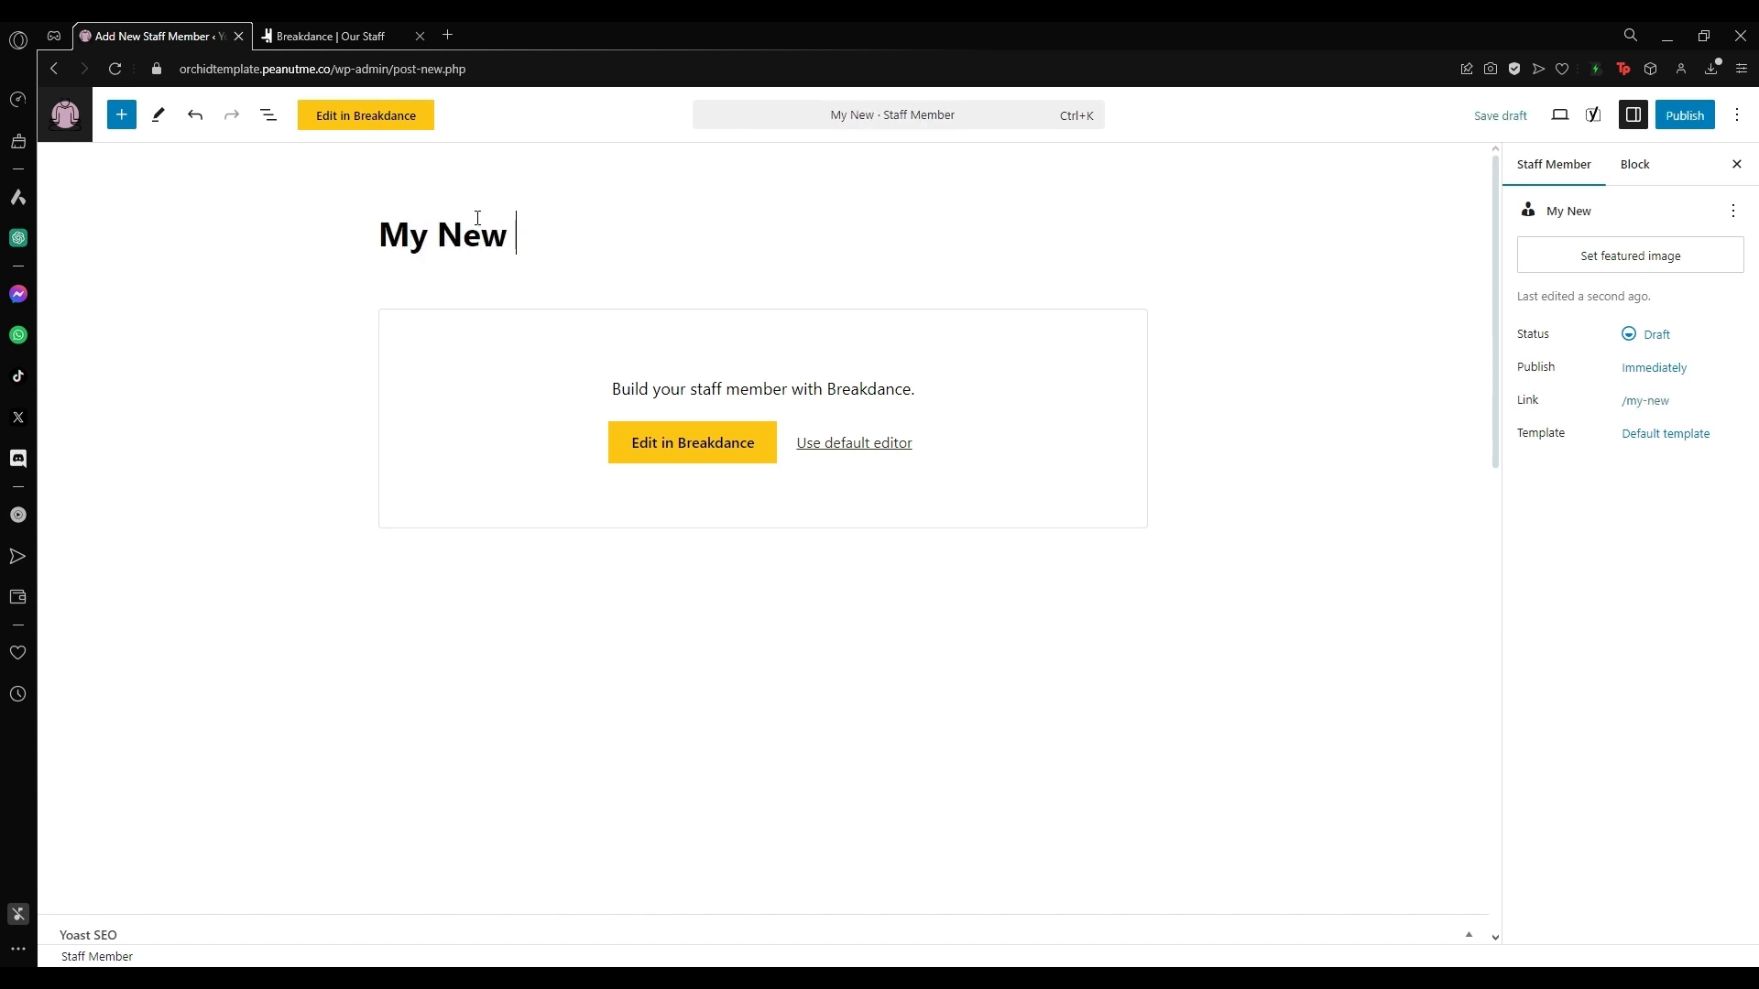
{"action": "type", "text": "Staff Member"}
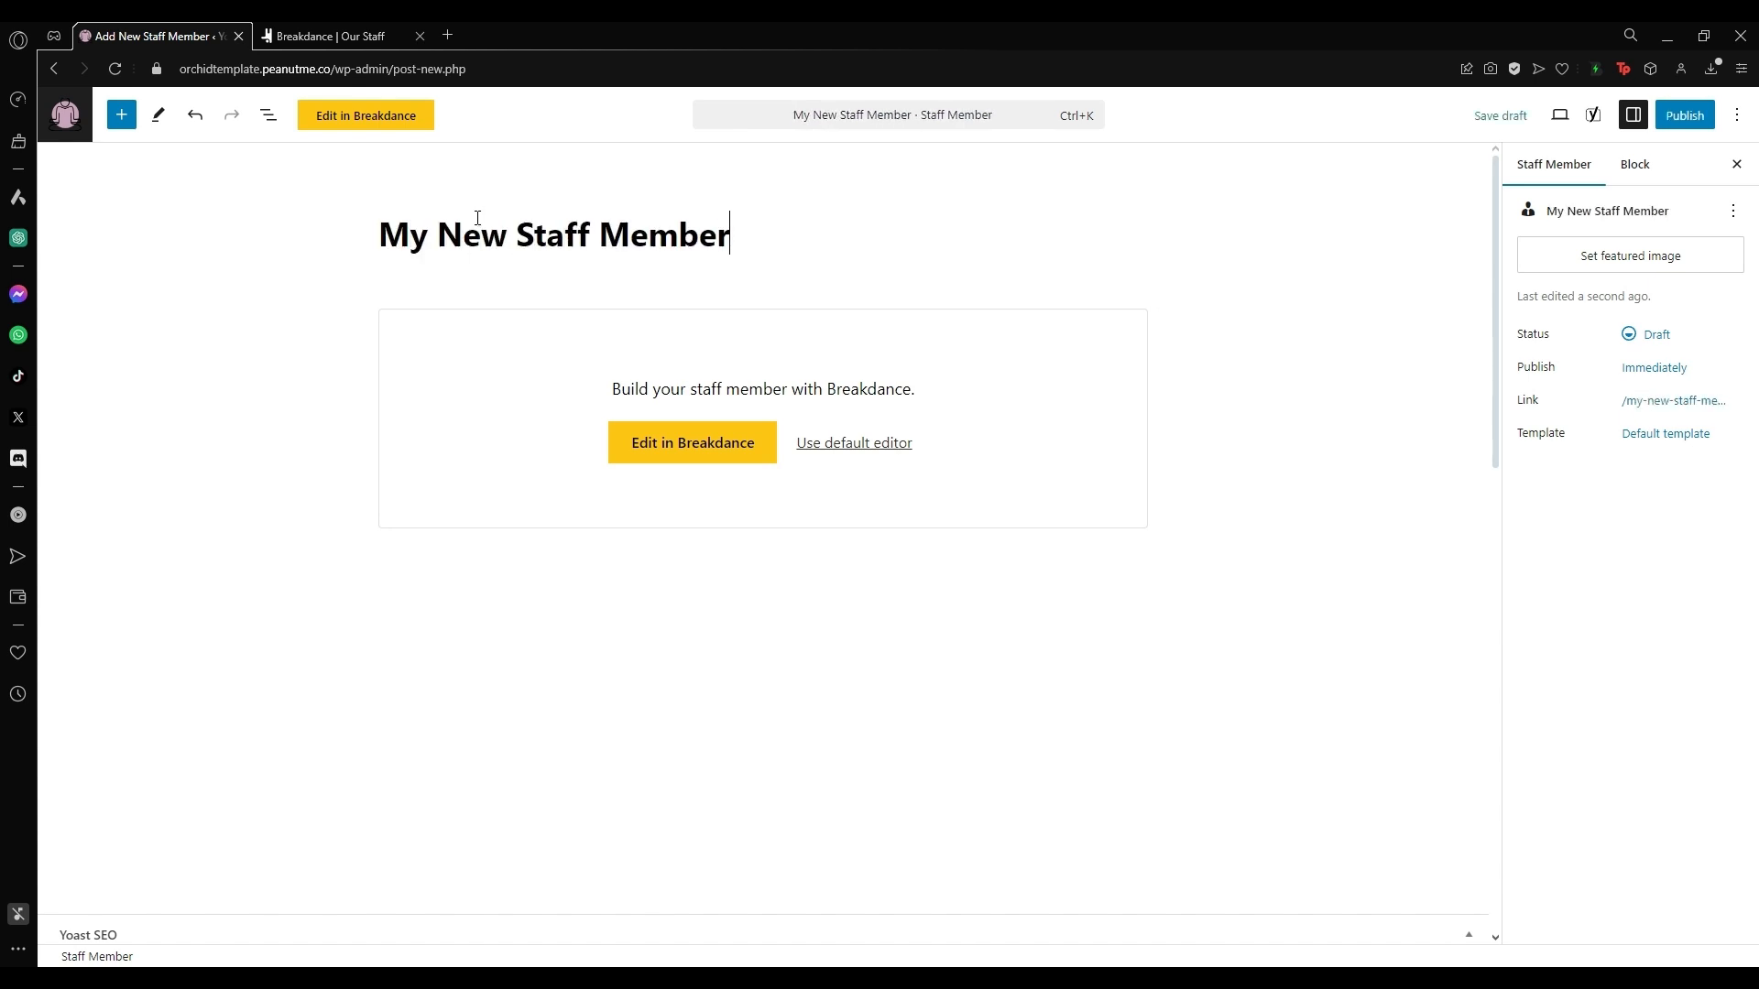
{"action": "left_click", "coordinate": [879, 446]}
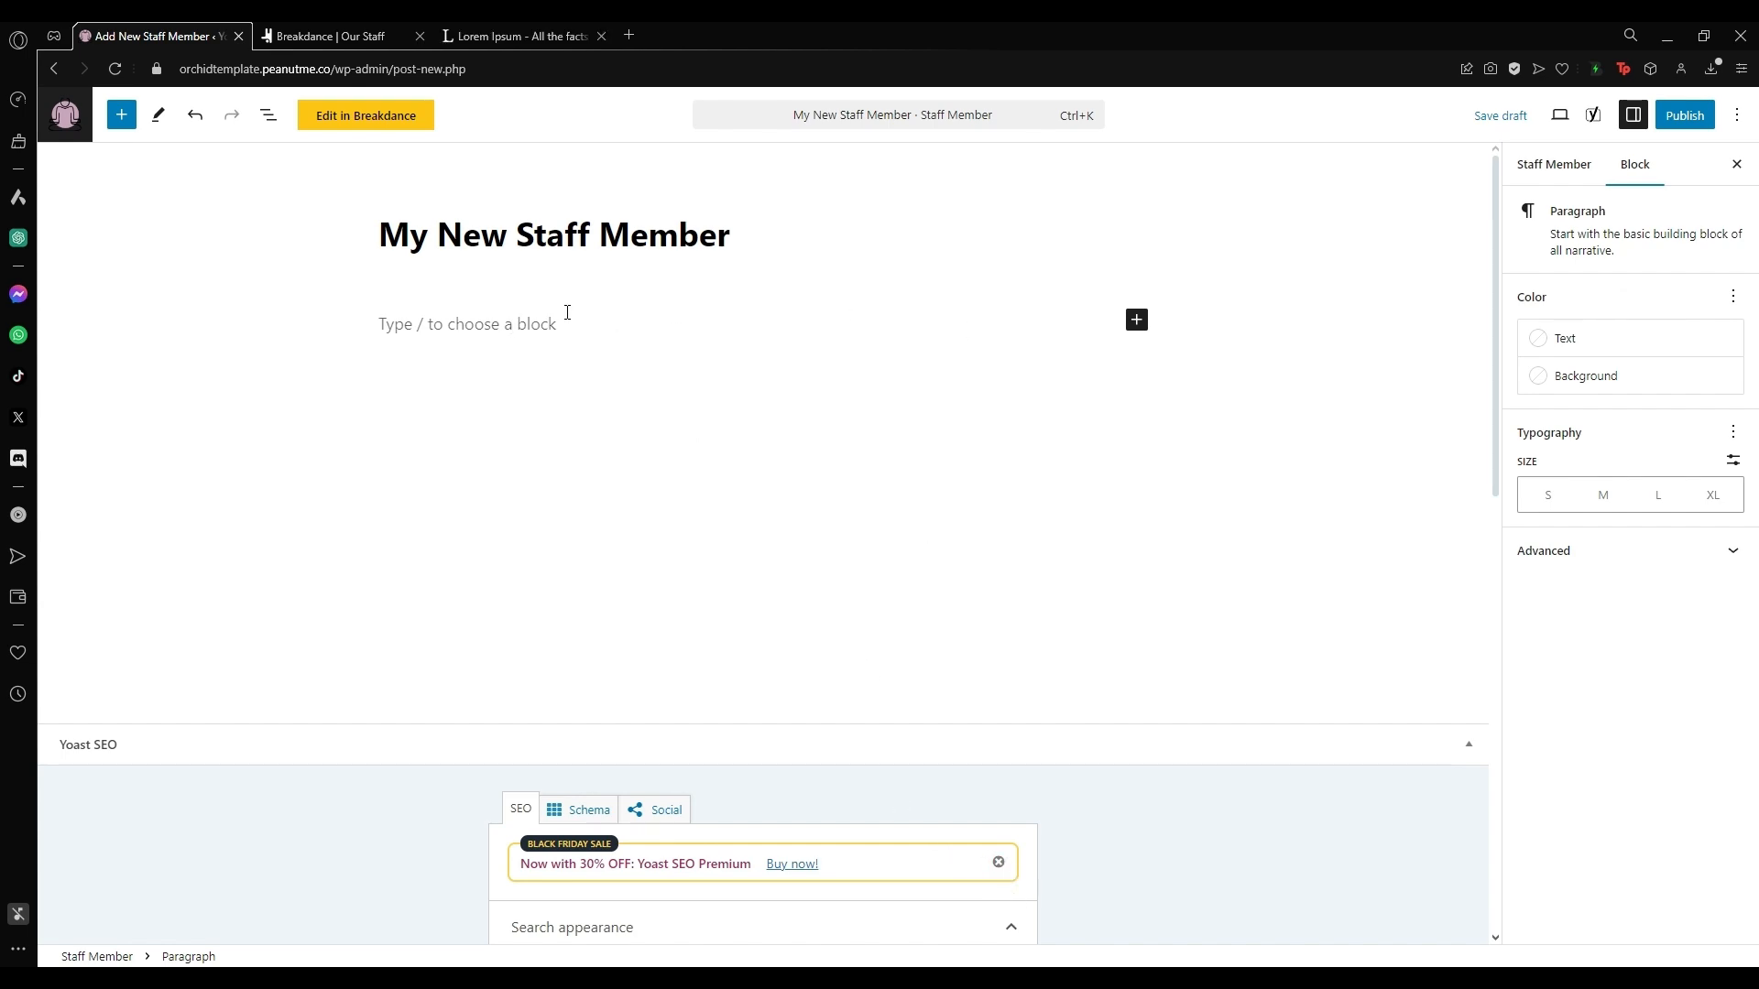
{"action": "key", "text": "ctrl+v"}
Set the Our Team profile picture to the library photo of the woman sitting cross-legged on a yoga mat.
{"action": "scroll", "coordinate": [454, 364], "scroll_direction": "down", "scroll_amount": 15}
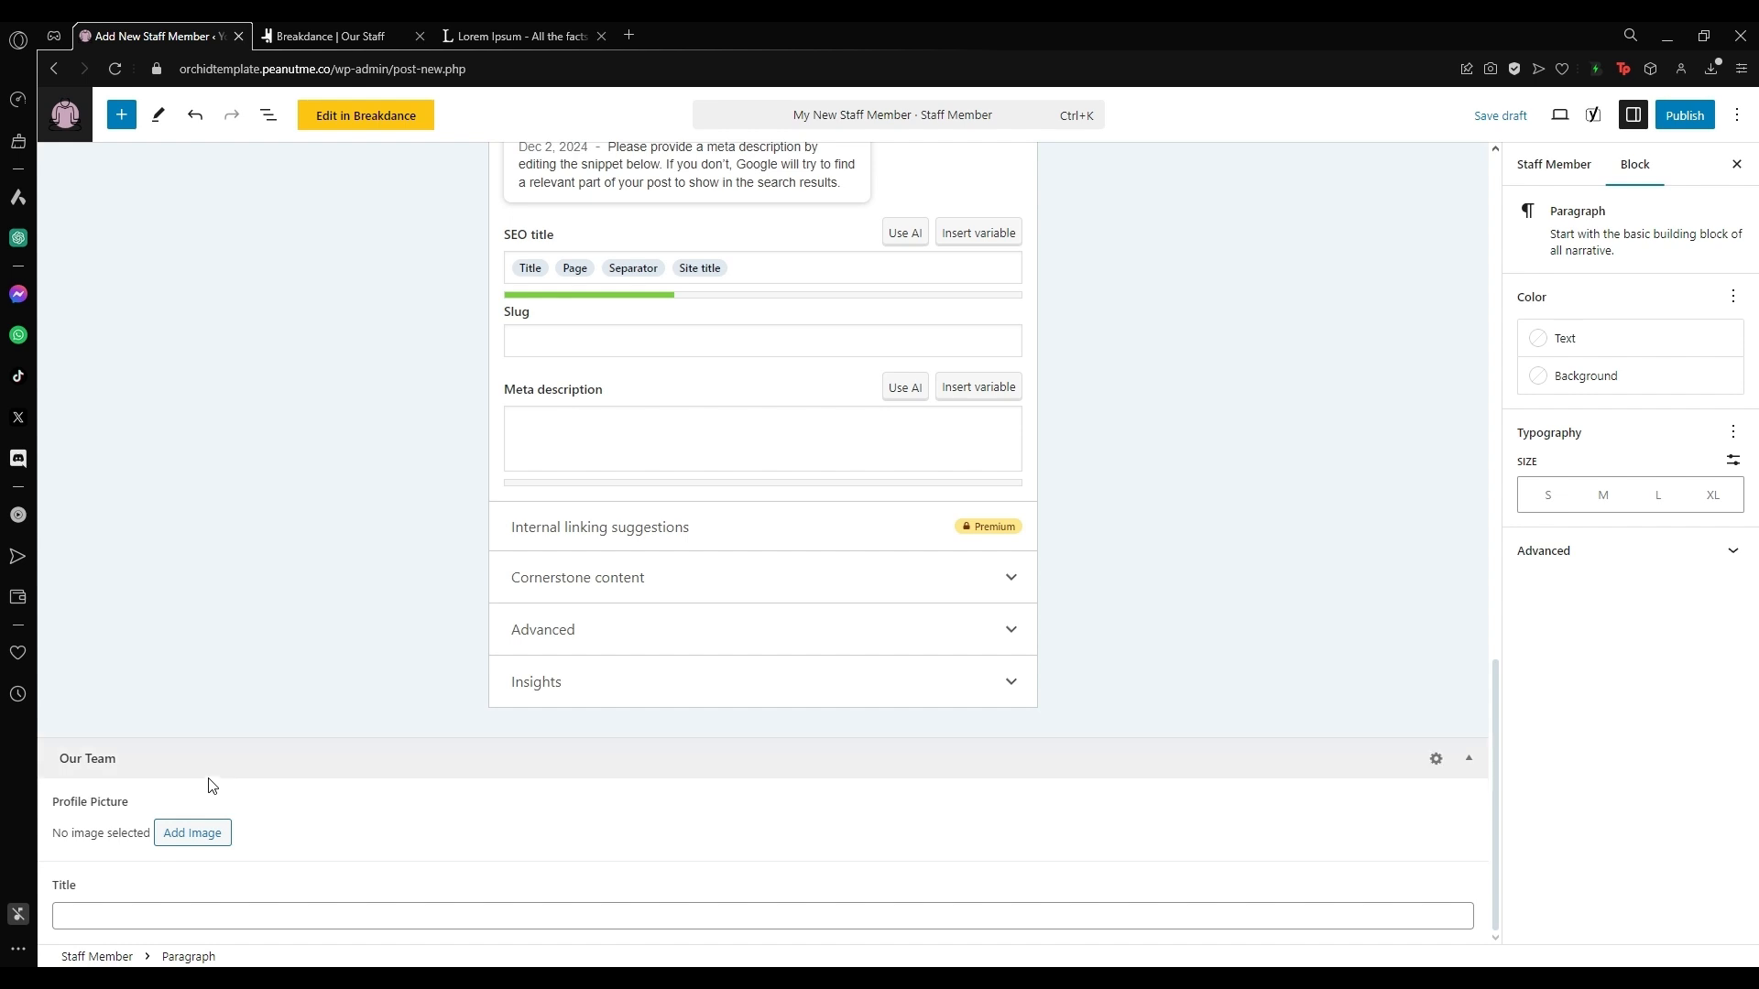
{"action": "left_click", "coordinate": [204, 834]}
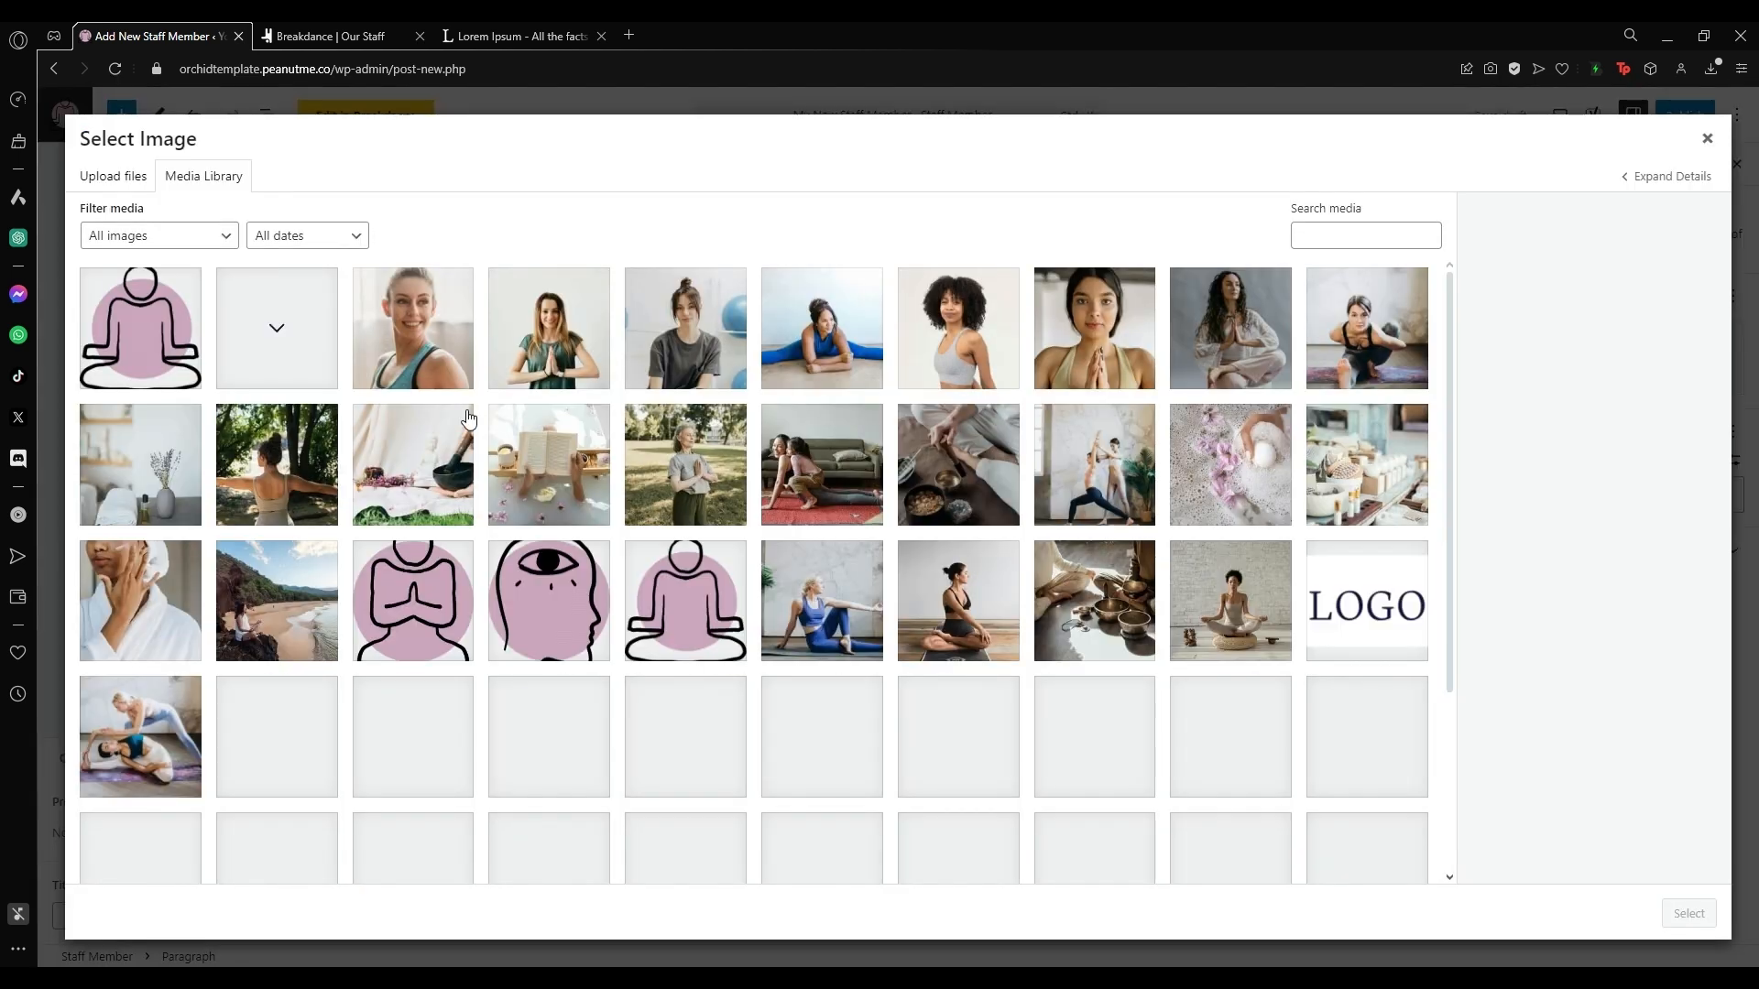
{"action": "scroll", "coordinate": [871, 422], "scroll_direction": "down", "scroll_amount": 3}
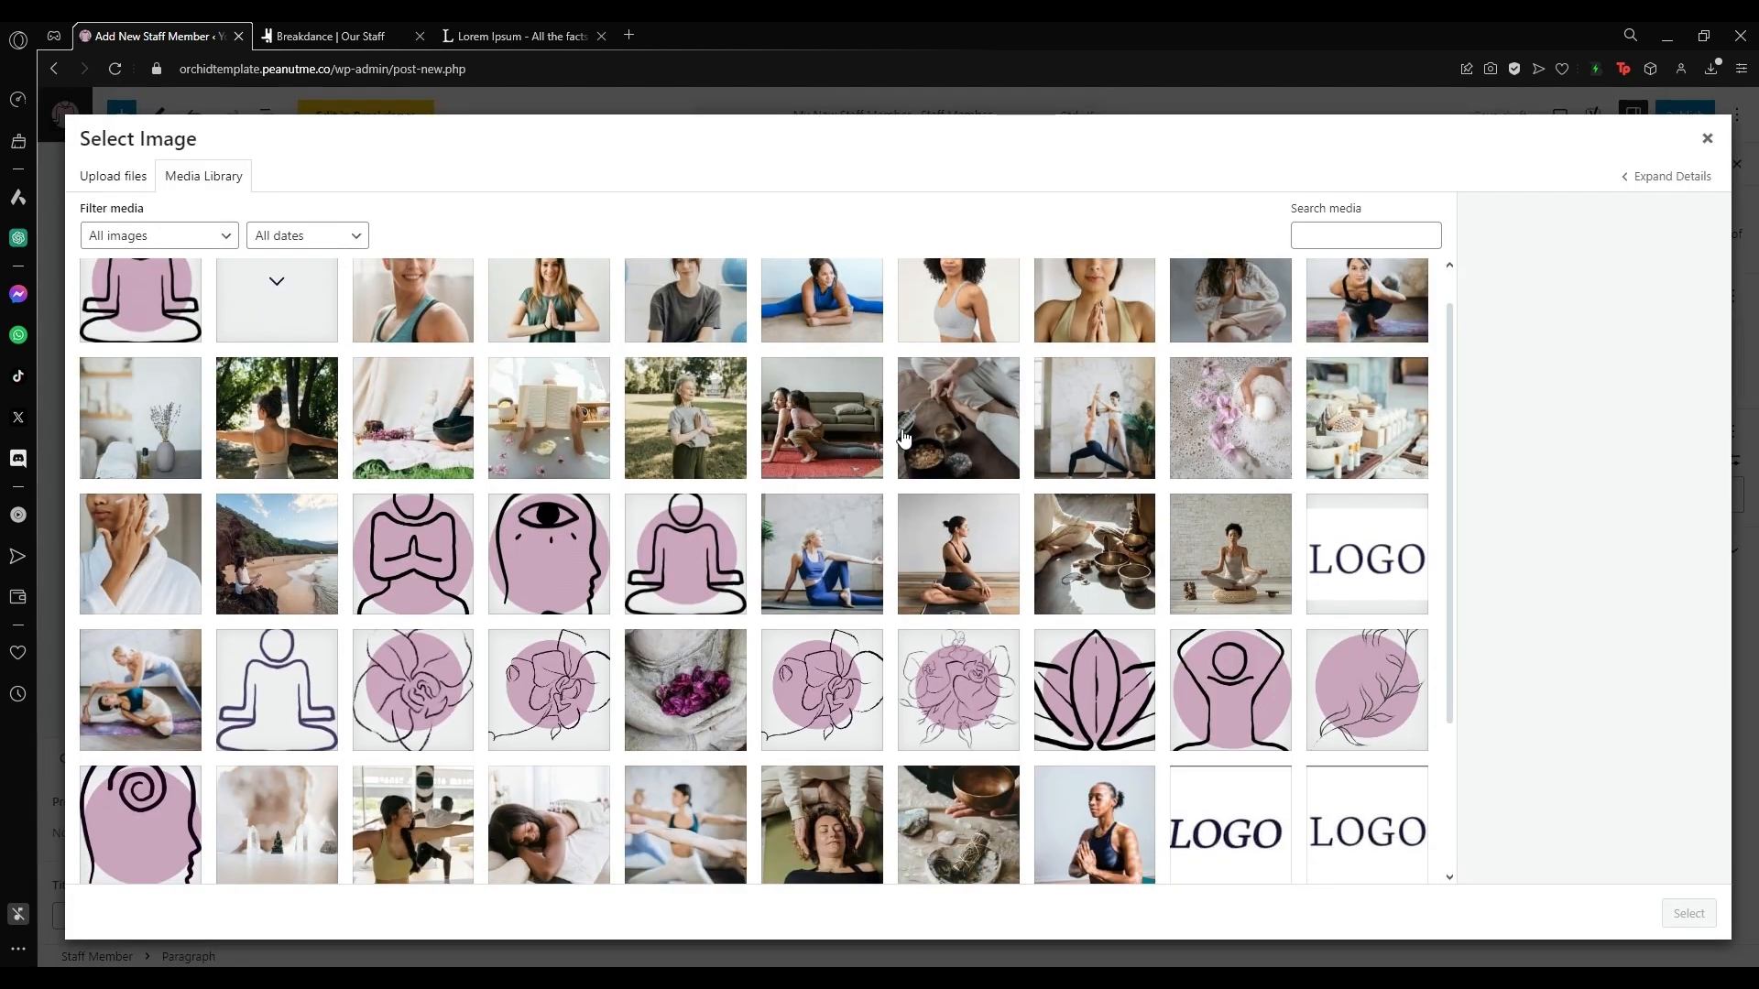
{"action": "left_click", "coordinate": [947, 424]}
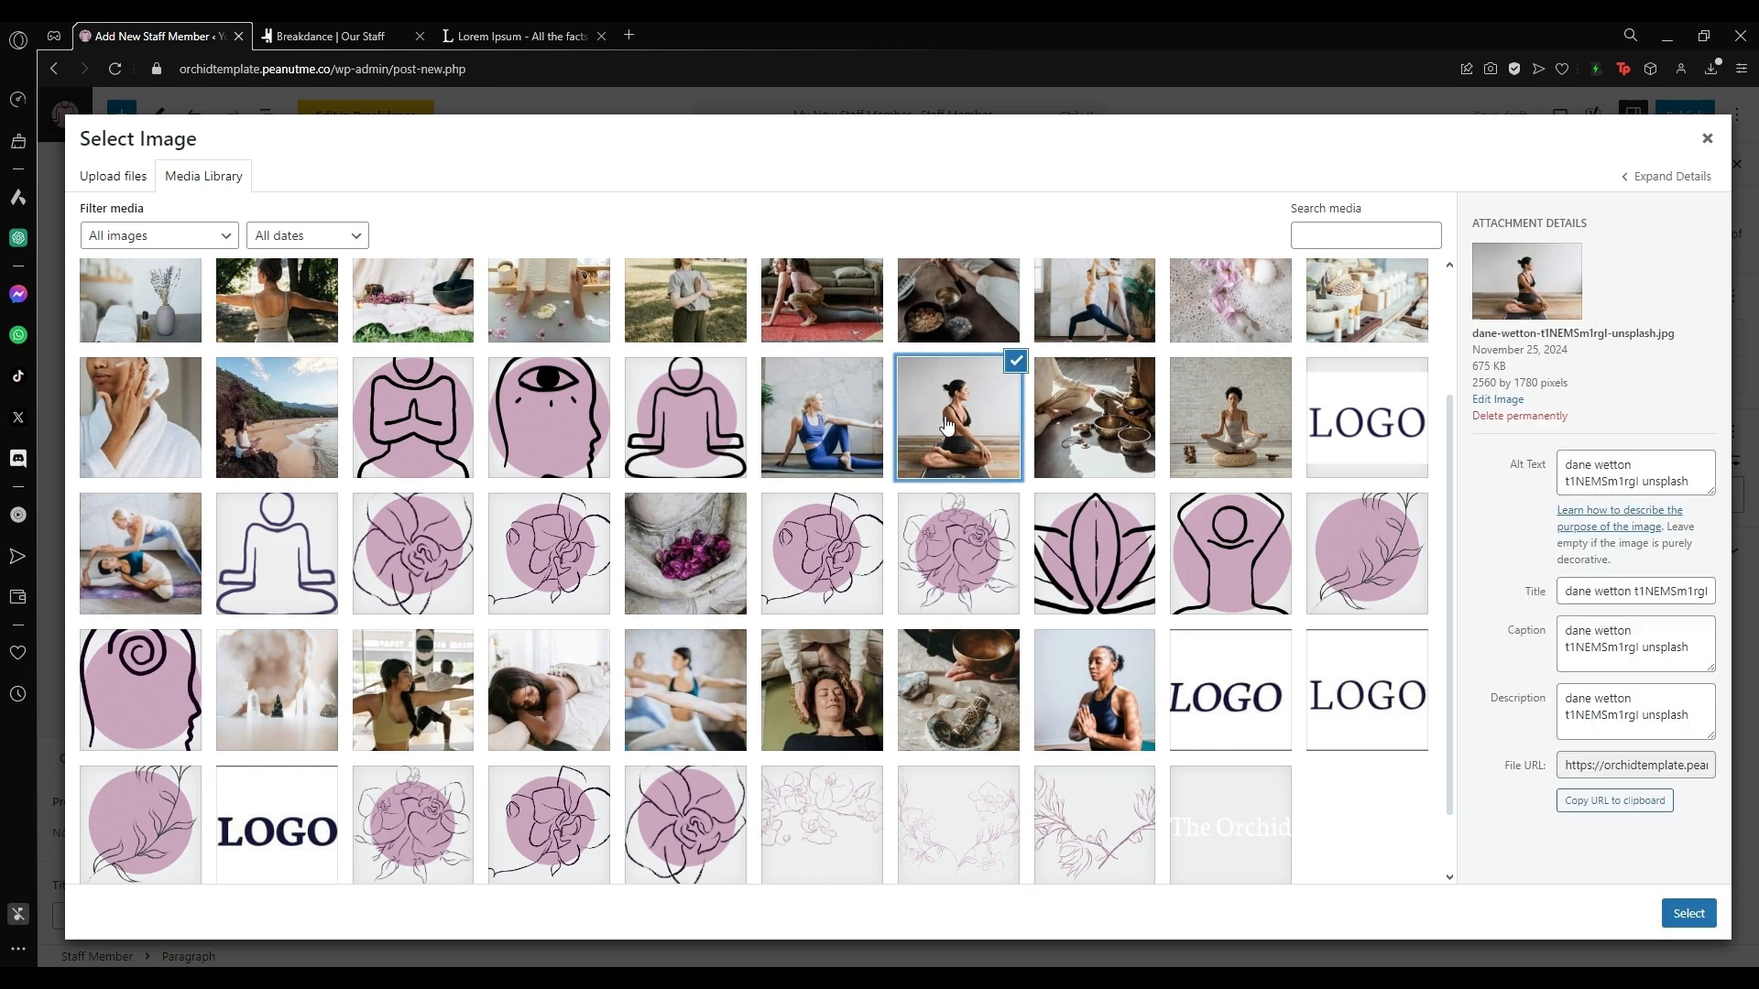
{"action": "left_click", "coordinate": [1689, 913]}
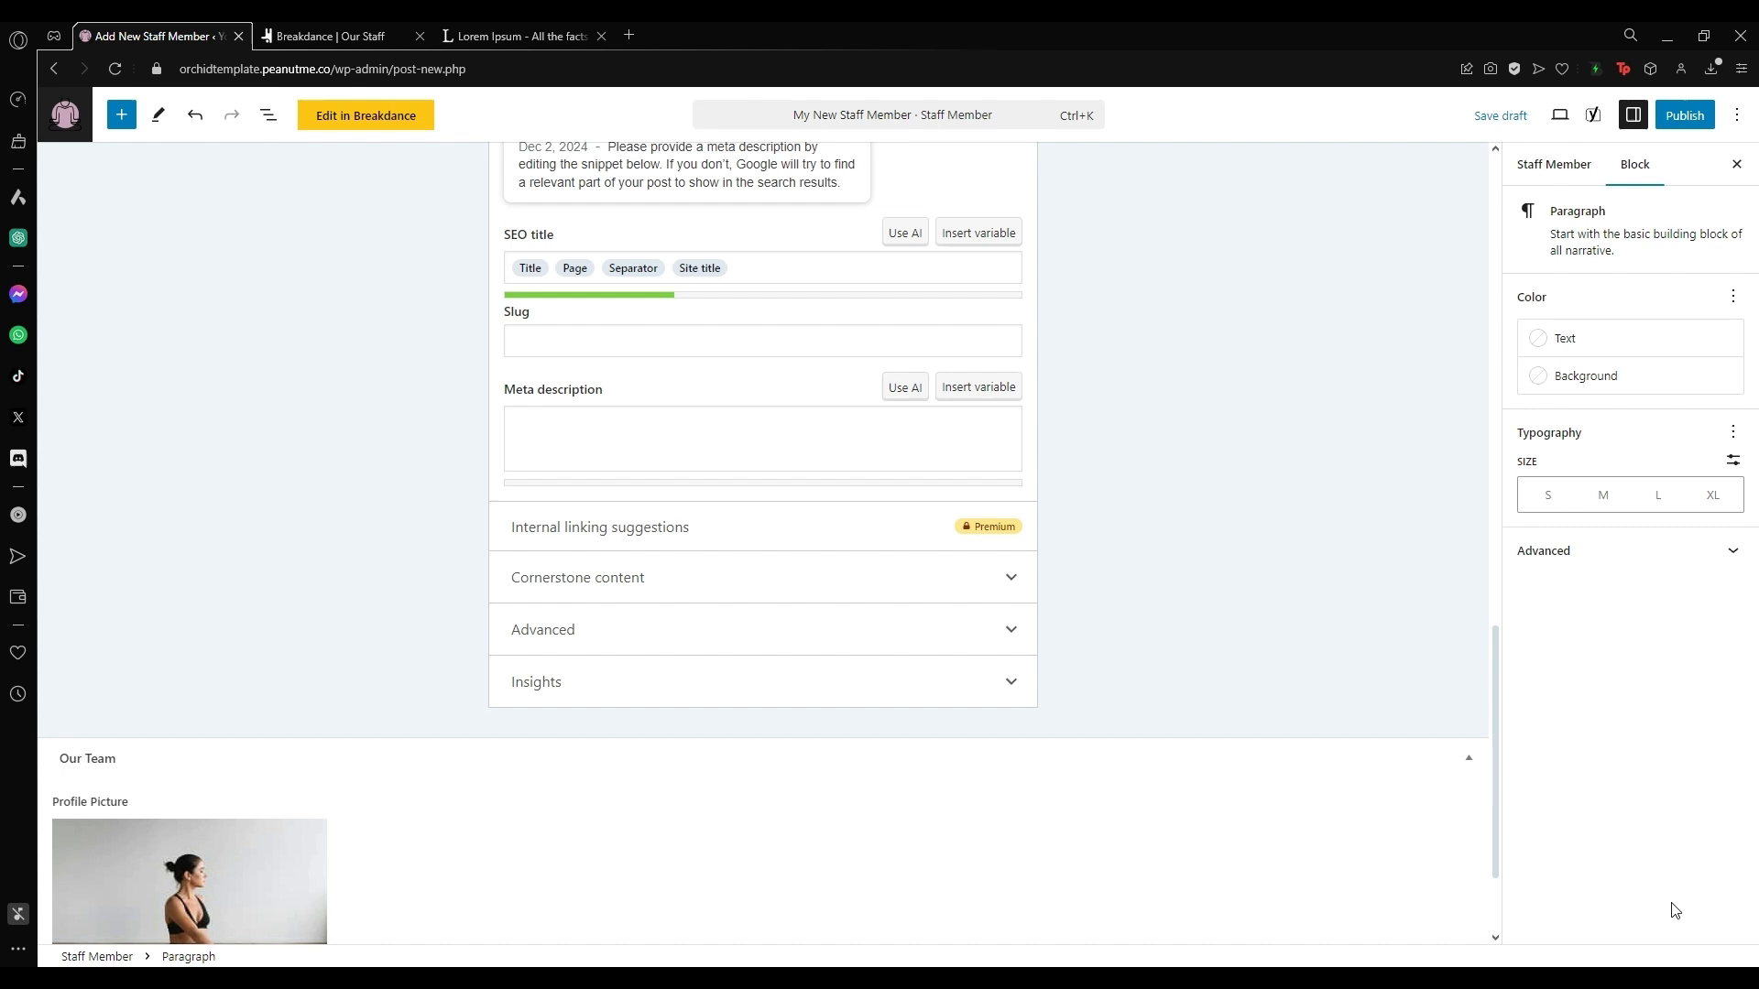
Enter "Our Newest Member" as the Our Team title and save the draft.
{"action": "scroll", "coordinate": [287, 668], "scroll_direction": "down", "scroll_amount": 2}
{"action": "left_click", "coordinate": [290, 918]}
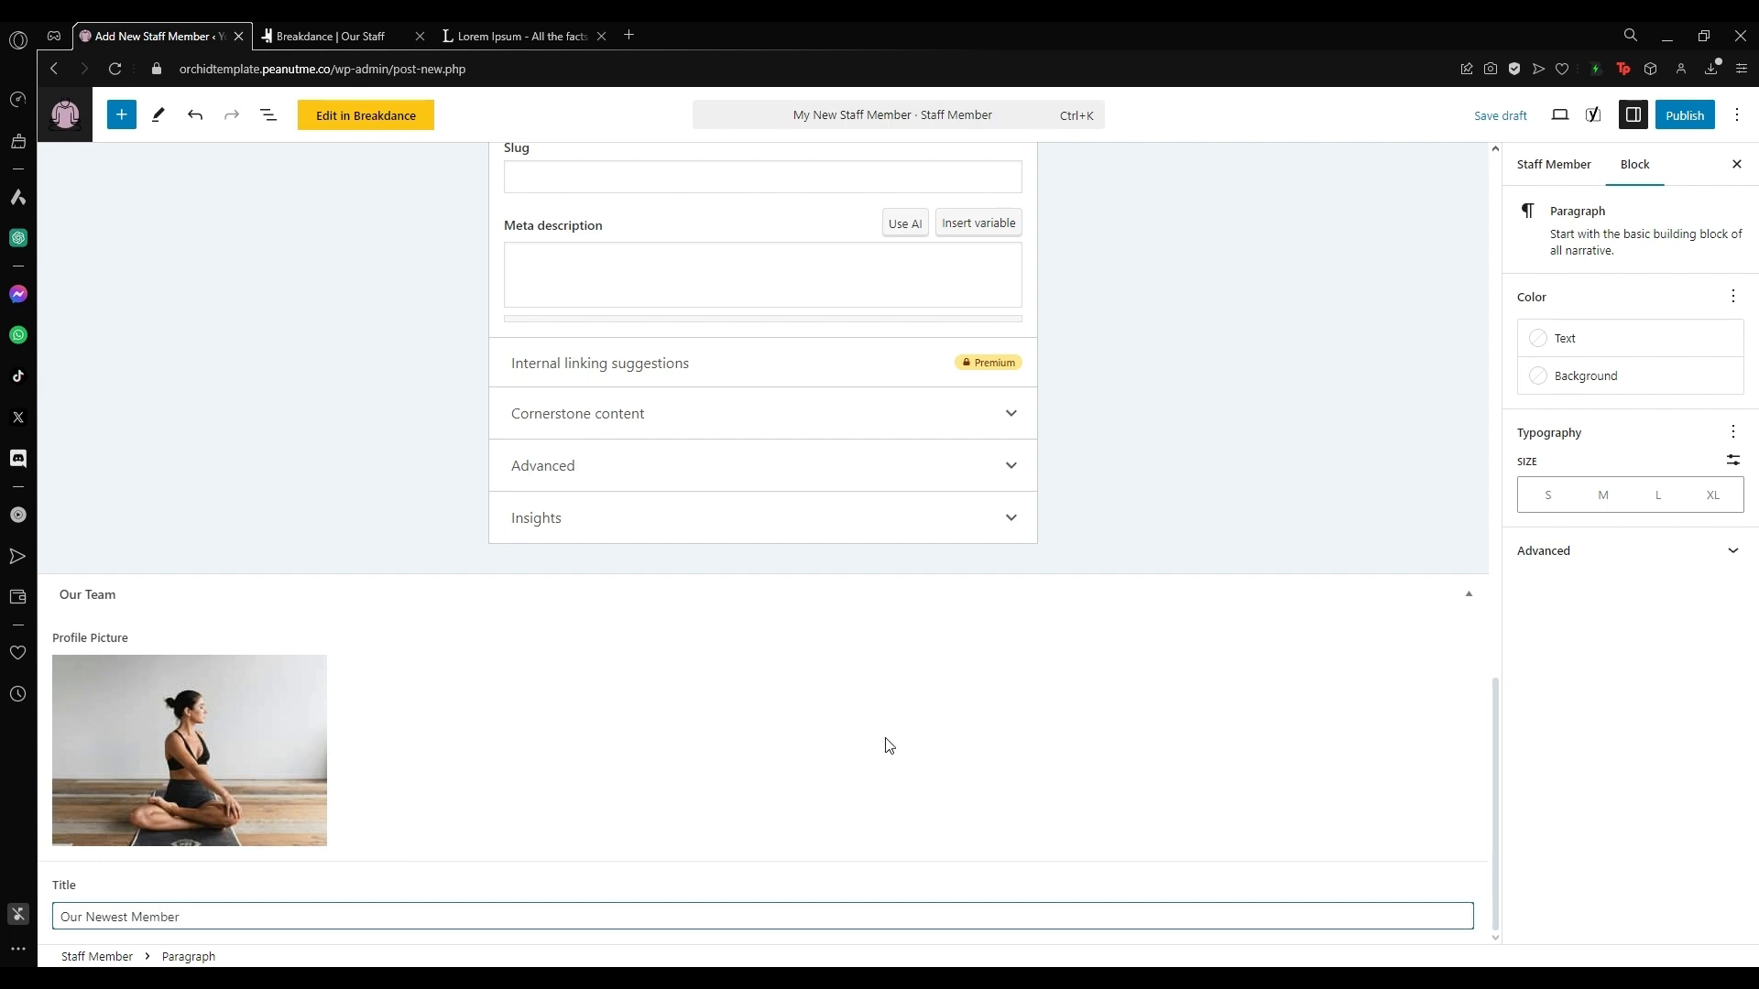
{"action": "key", "text": "ctrl+s"}
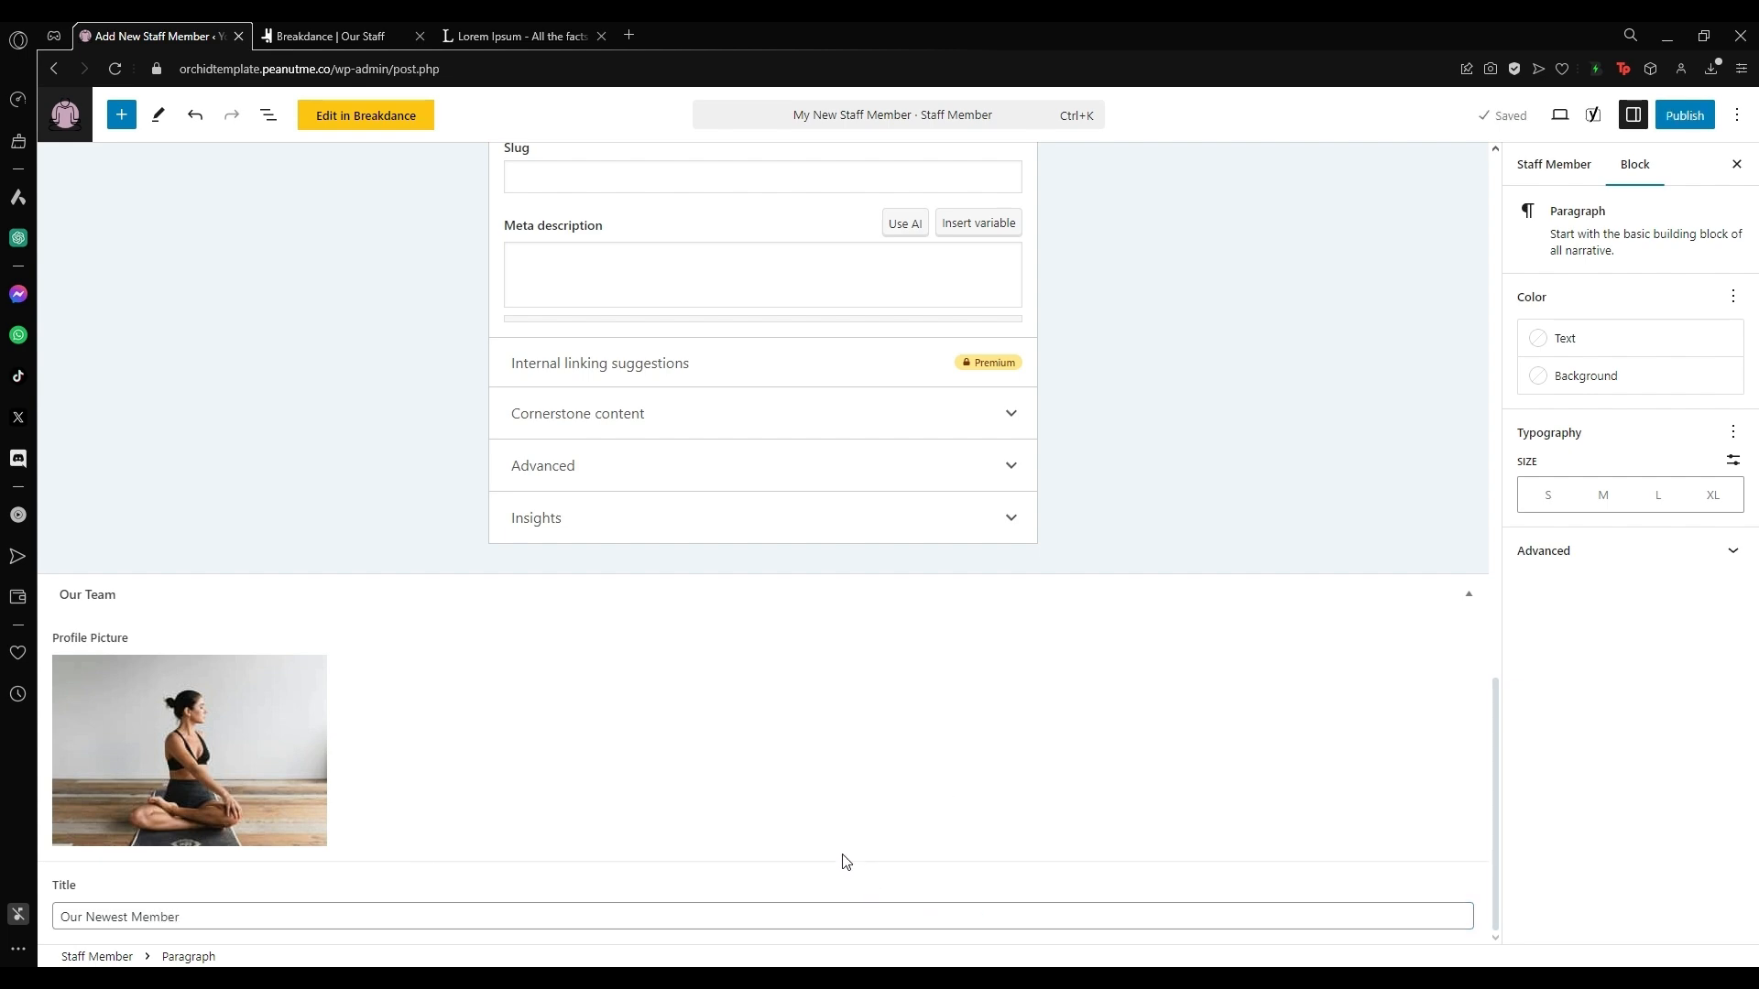
Publish the new staff member and return to the Staff Members list.
{"action": "scroll", "coordinate": [1151, 718], "scroll_direction": "up", "scroll_amount": 10}
{"action": "left_click", "coordinate": [1685, 117]}
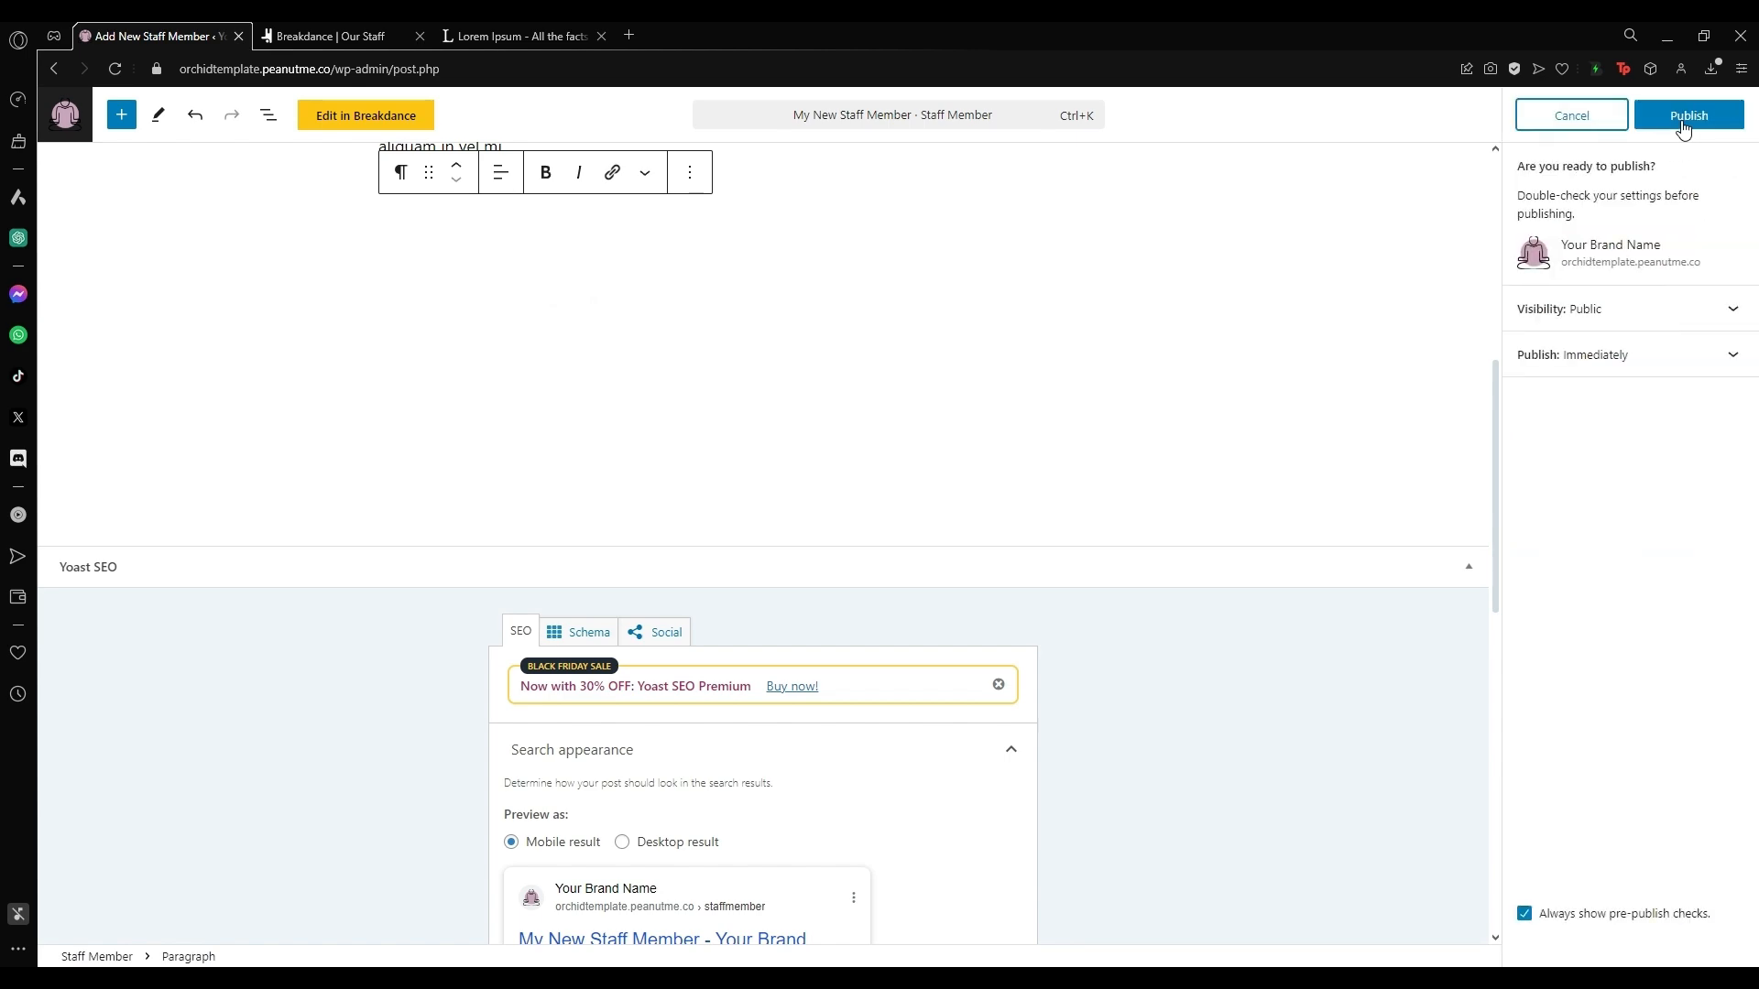
{"action": "left_click", "coordinate": [1686, 116]}
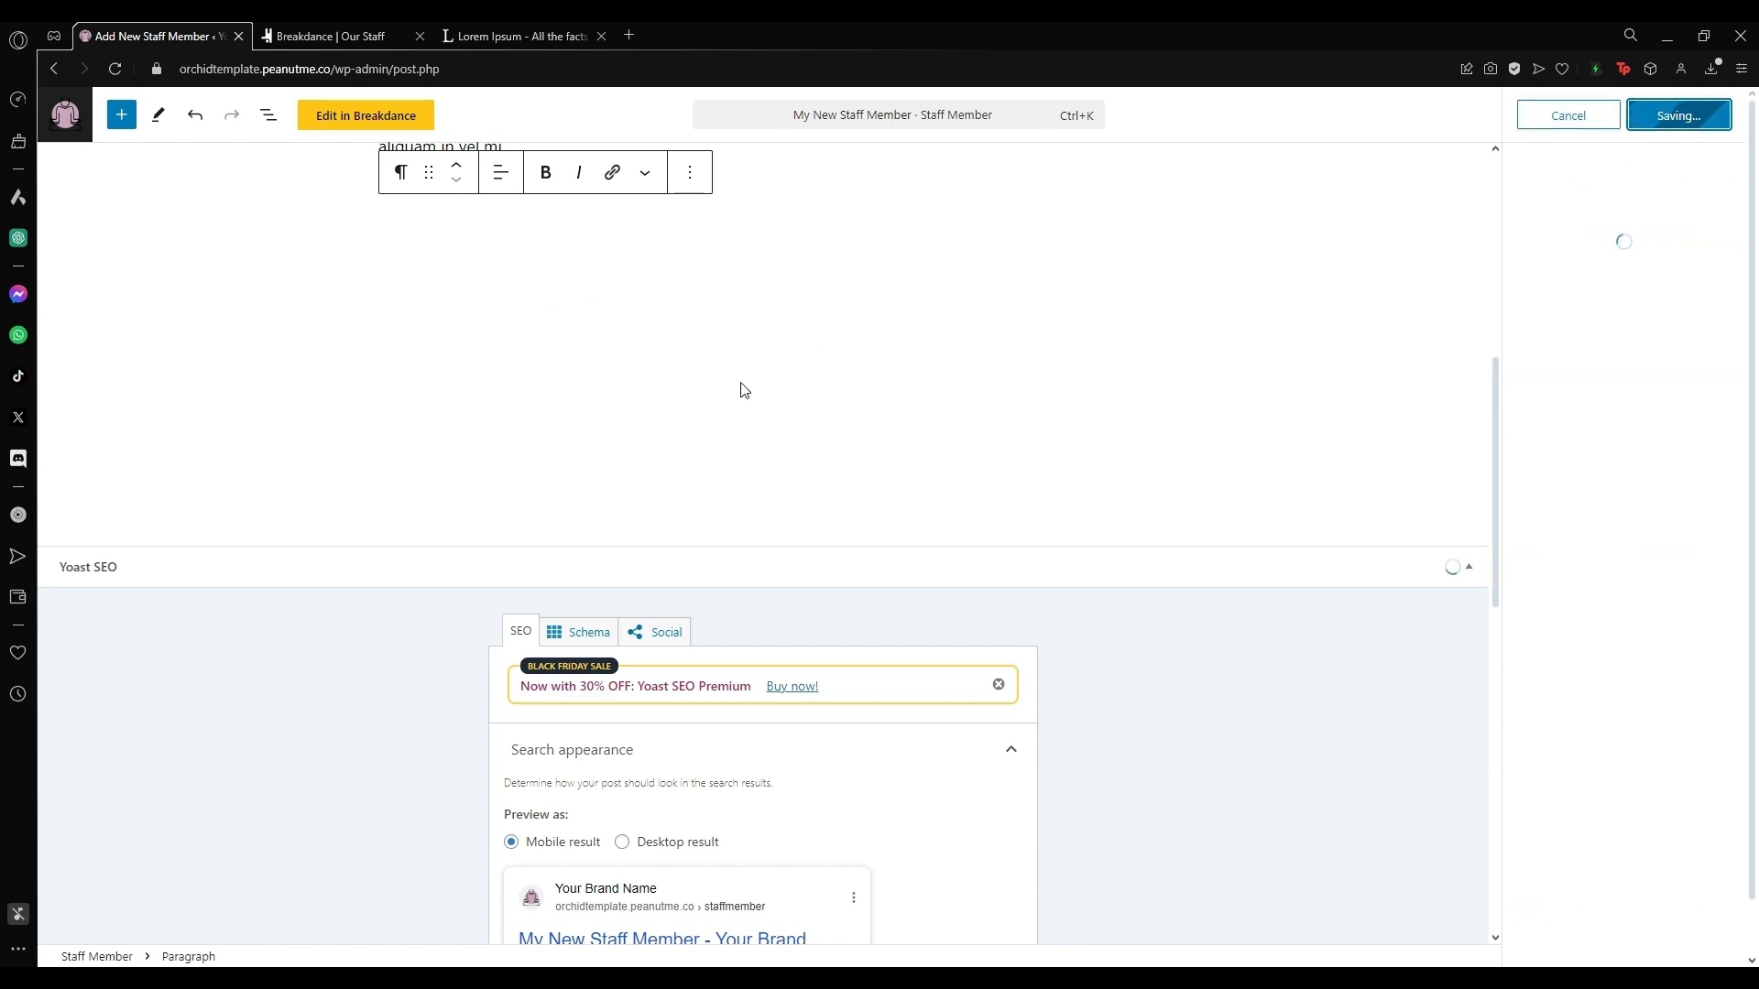
{"action": "scroll", "coordinate": [740, 390], "scroll_direction": "up", "scroll_amount": 7}
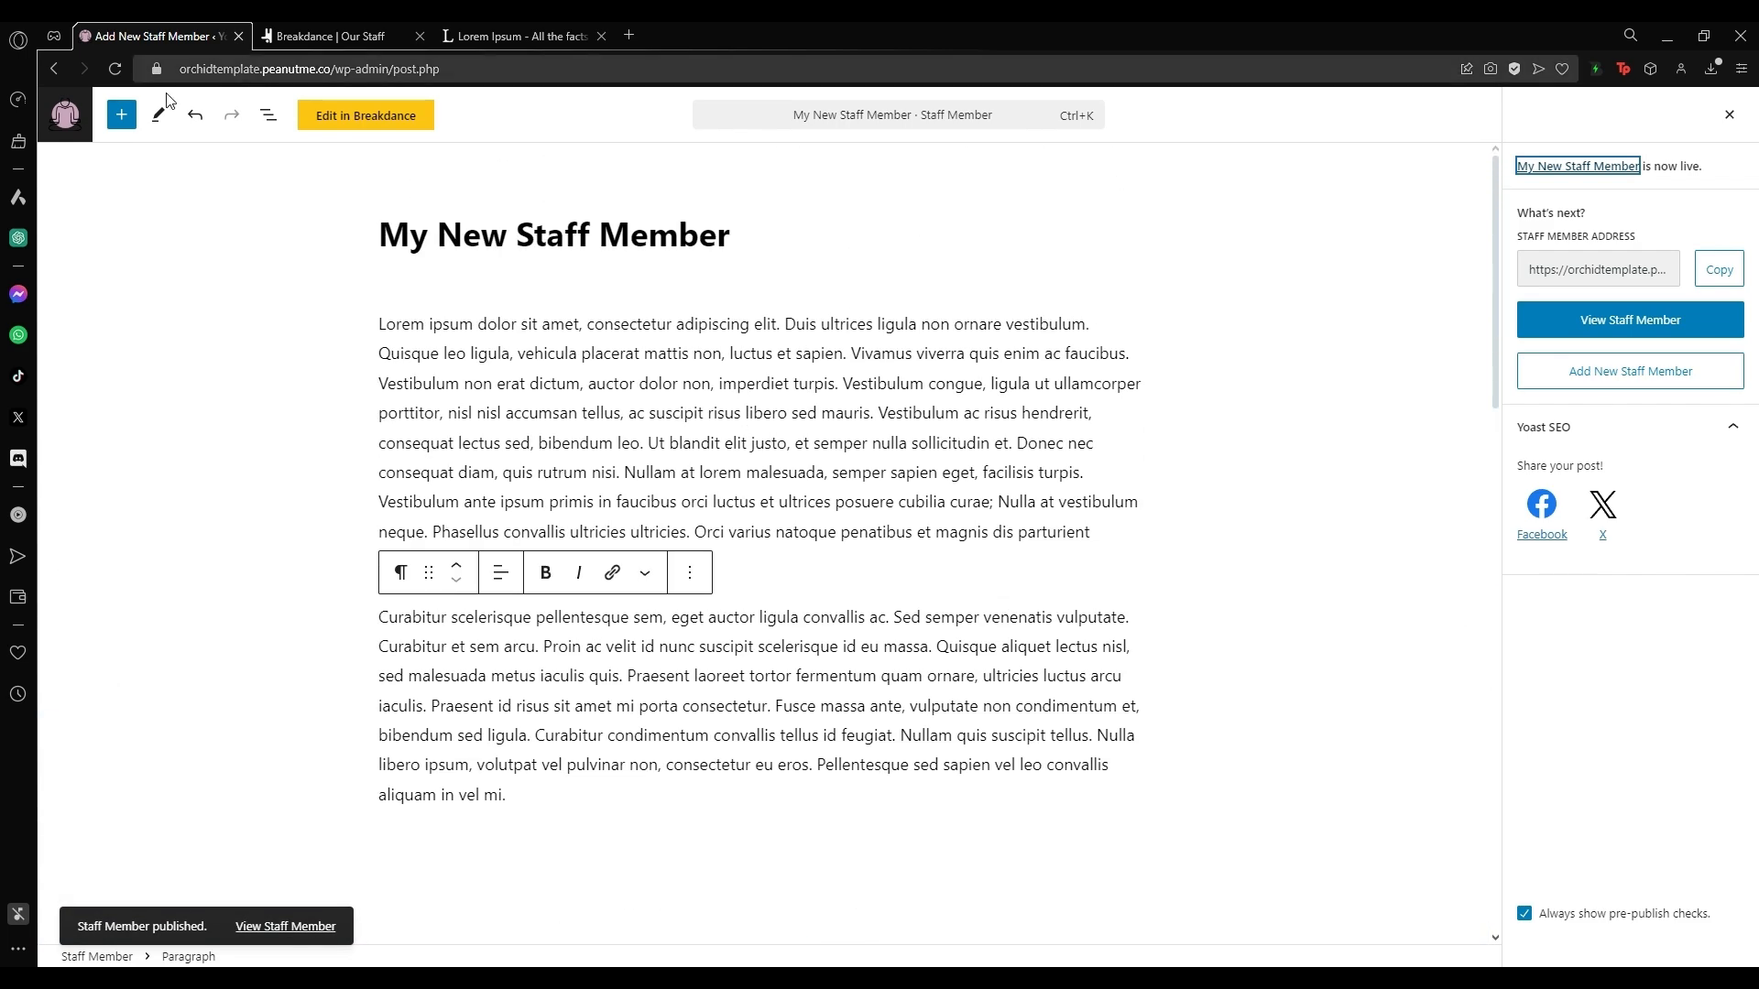
{"action": "left_click", "coordinate": [65, 115]}
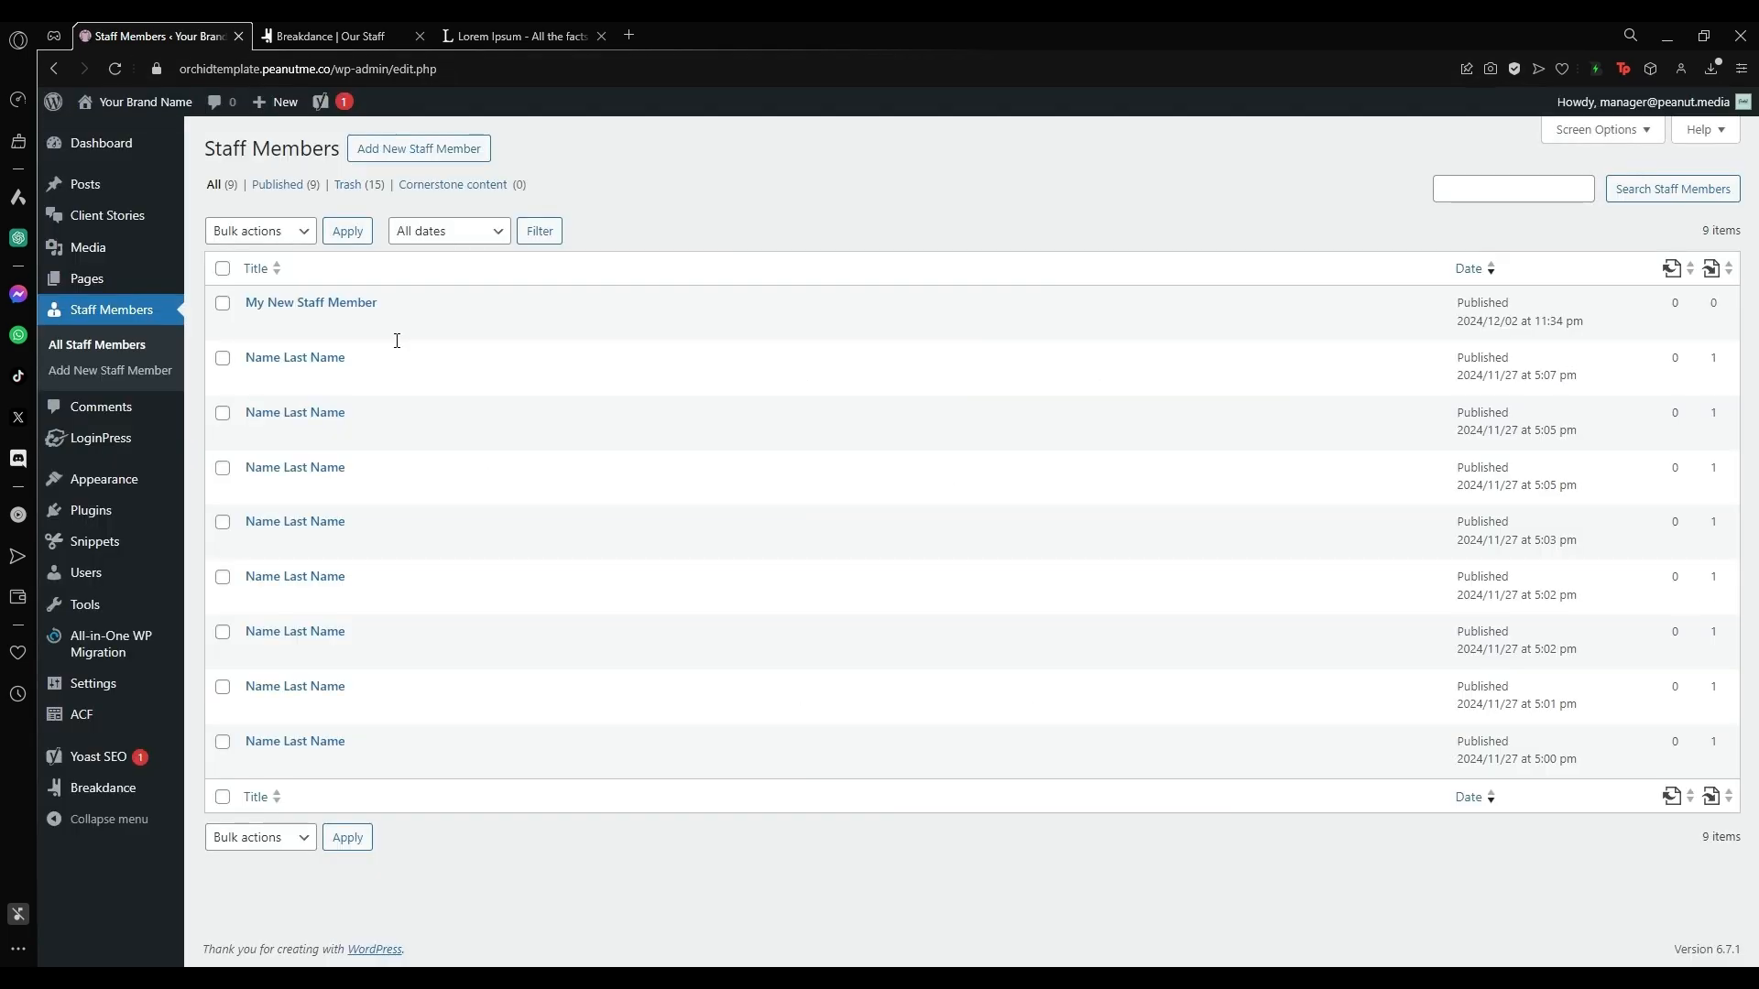
{"action": "mouse_move", "coordinate": [251, 310]}
Open the Our Staff page on the frontend from the Breakdance builder.
{"action": "left_click", "coordinate": [335, 31]}
{"action": "left_click", "coordinate": [1735, 111]}
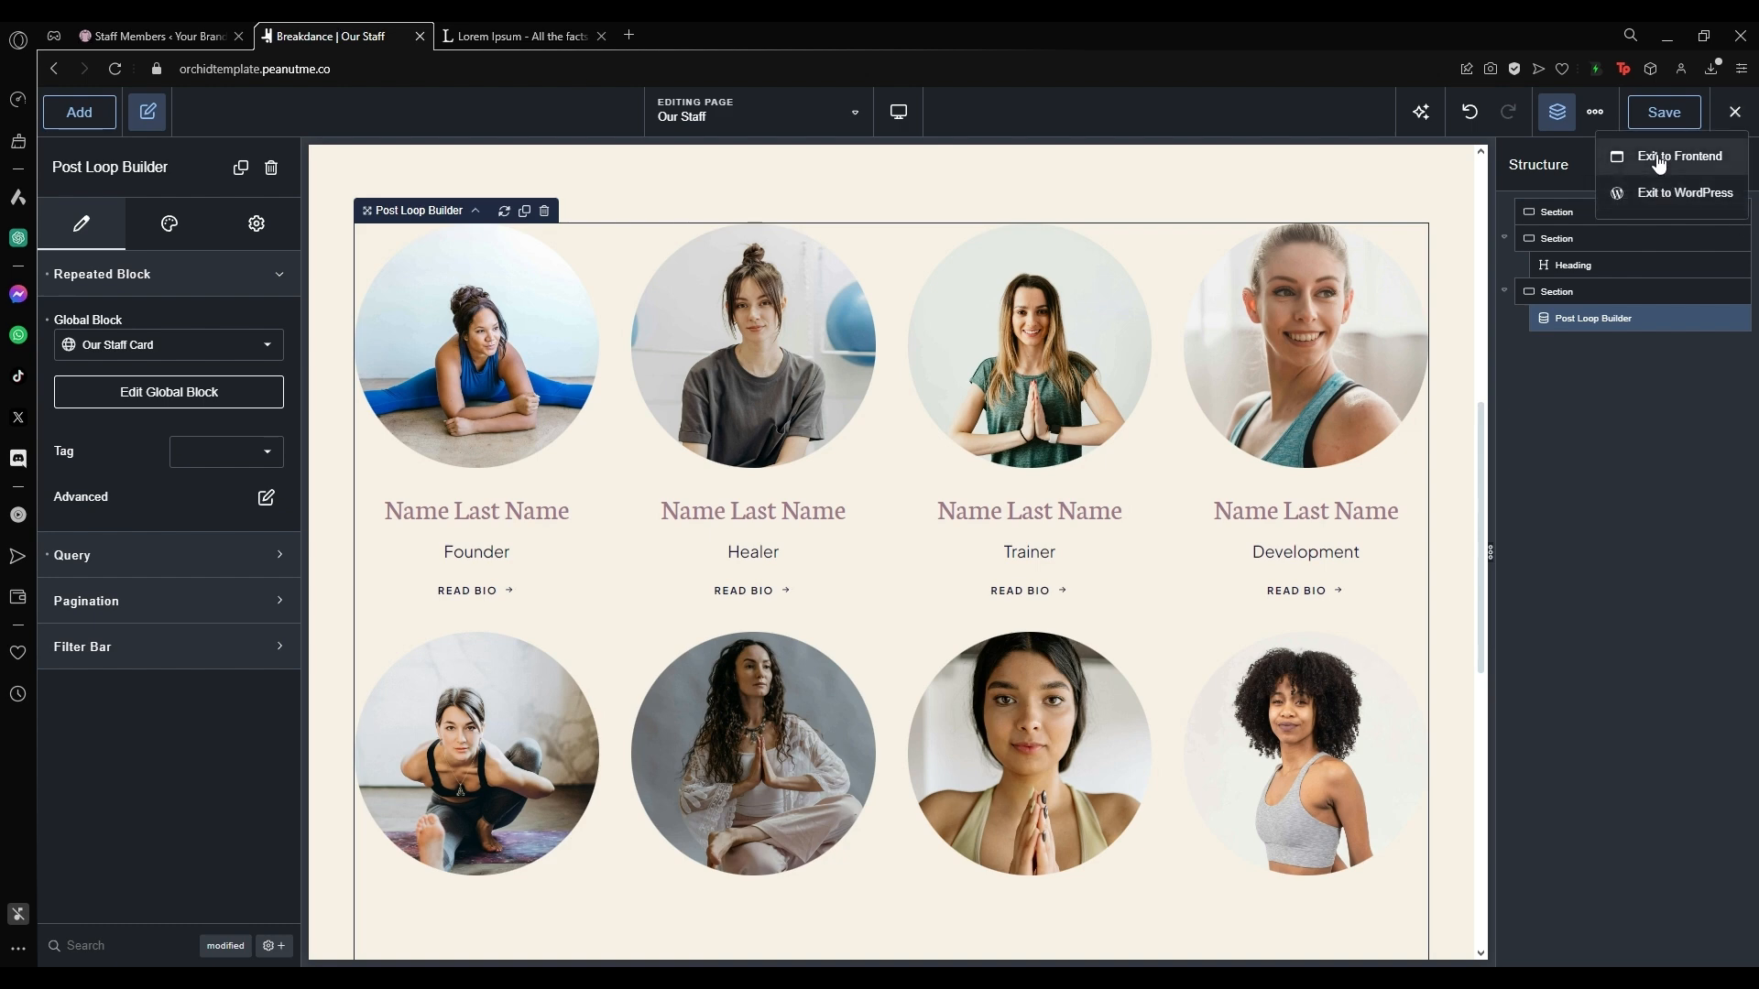
{"action": "left_click", "coordinate": [1733, 112]}
{"action": "left_click", "coordinate": [1605, 161]}
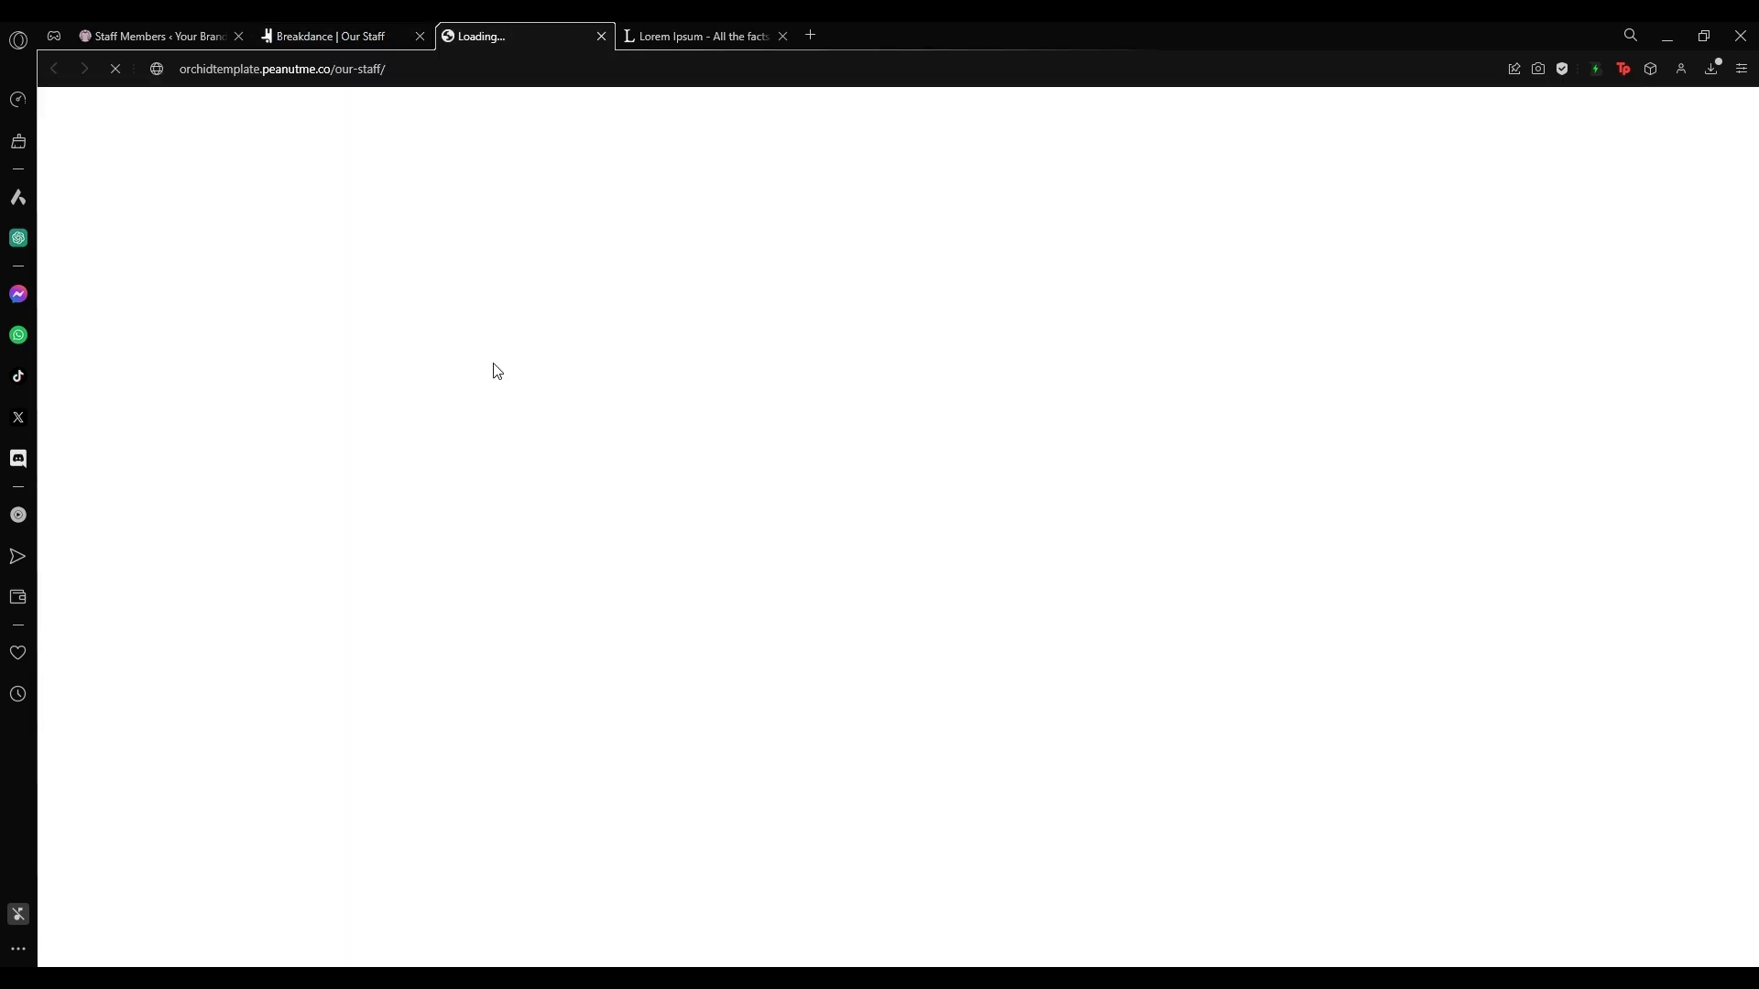
Find the new staff member's card in the Our Staff grid and open that member's bio page.
{"action": "scroll", "coordinate": [492, 366], "scroll_direction": "down", "scroll_amount": 8}
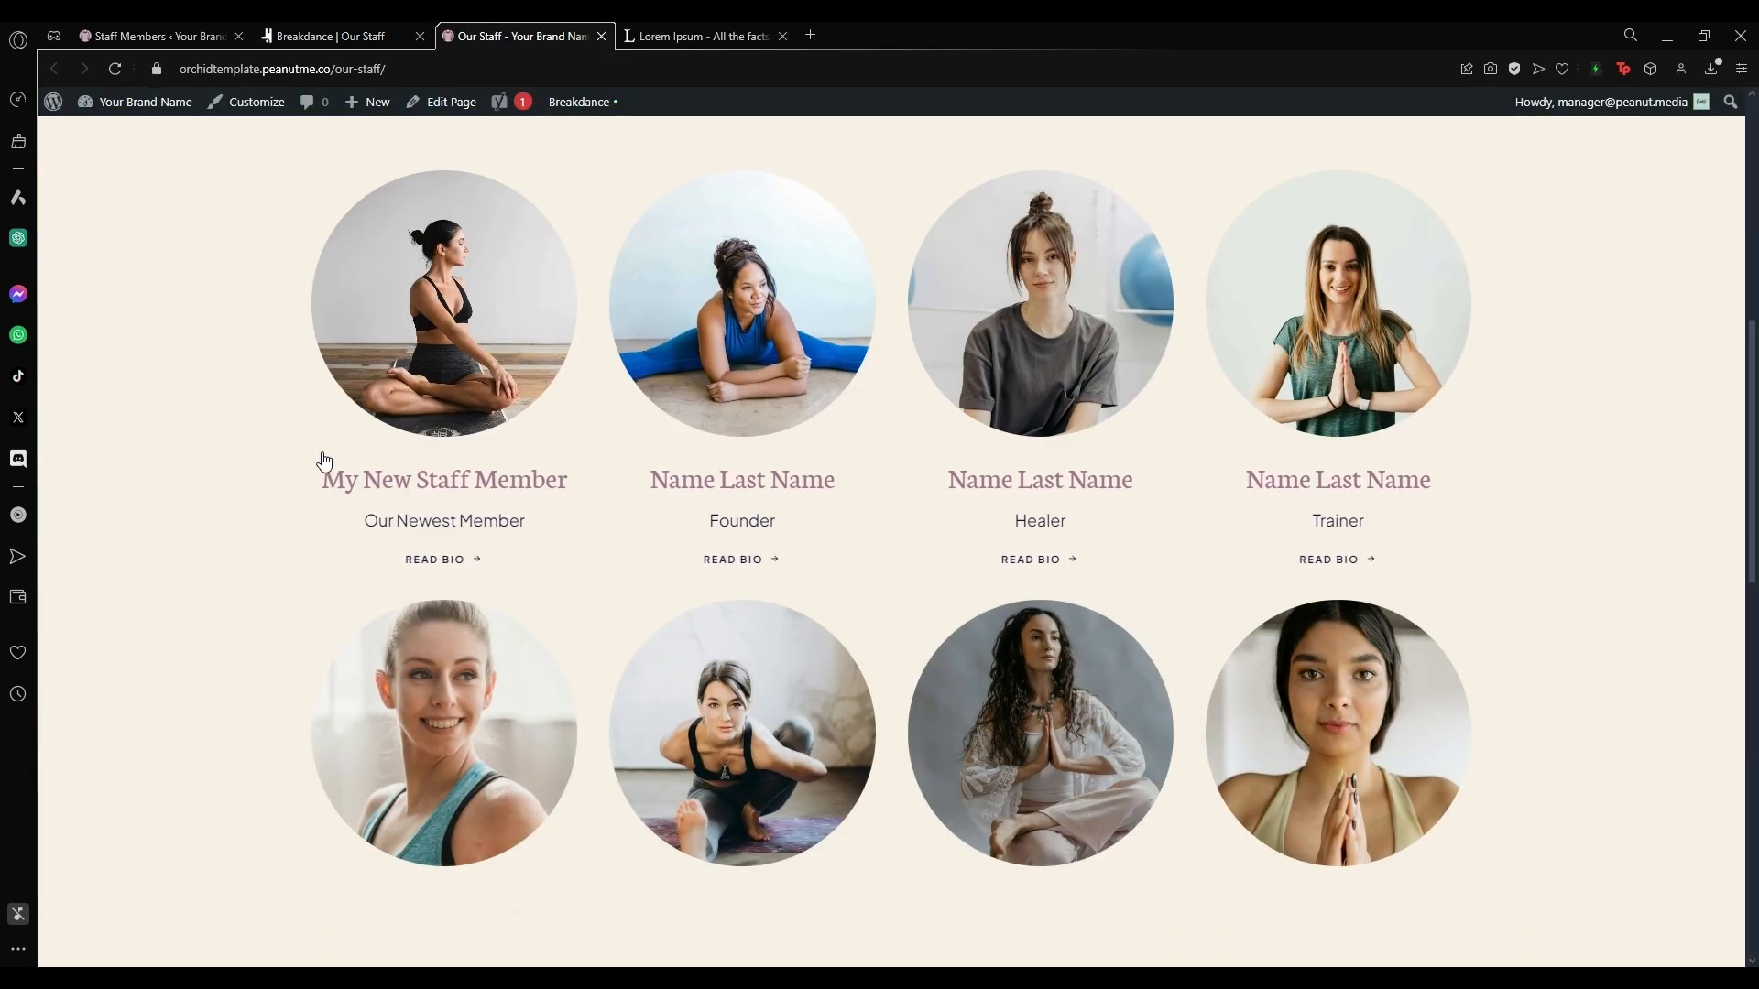
{"action": "left_click_drag", "start_coordinate": [322, 458], "coordinate": [548, 522]}
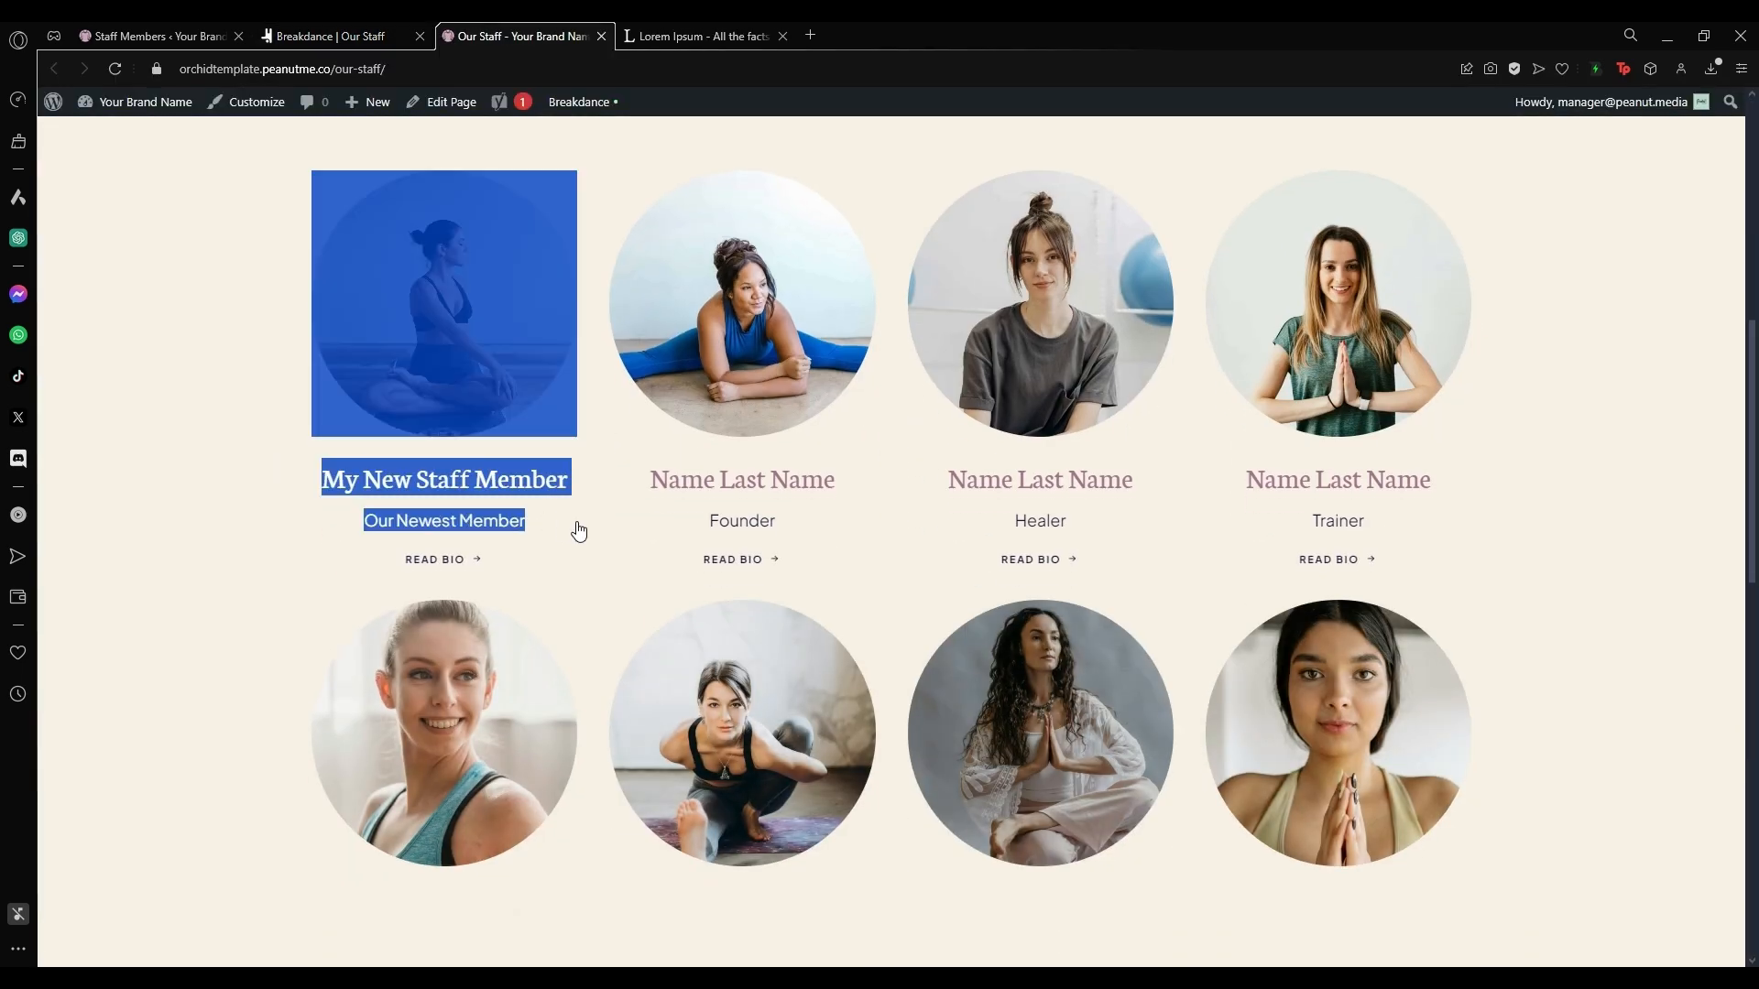
{"action": "left_click", "coordinate": [479, 366]}
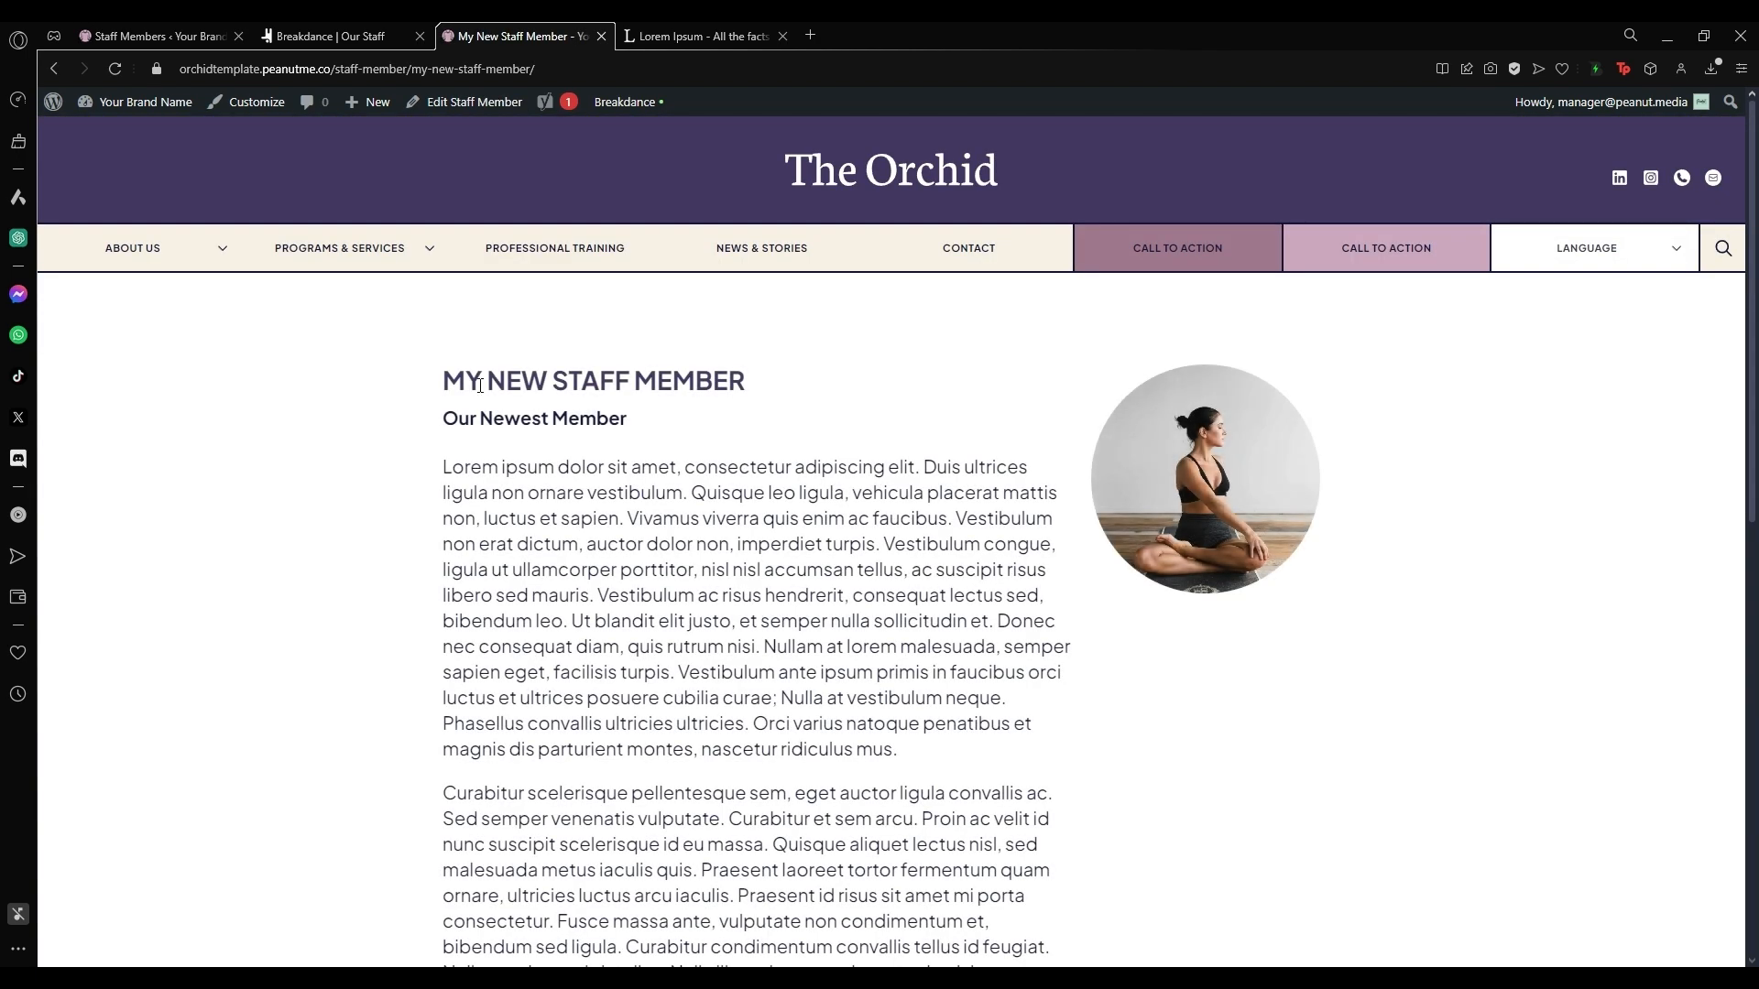
Examine the new staff member's bio page, including the name, title, bio text, profile picture and Back link.
{"action": "scroll", "coordinate": [479, 384], "scroll_direction": "down", "scroll_amount": 2}
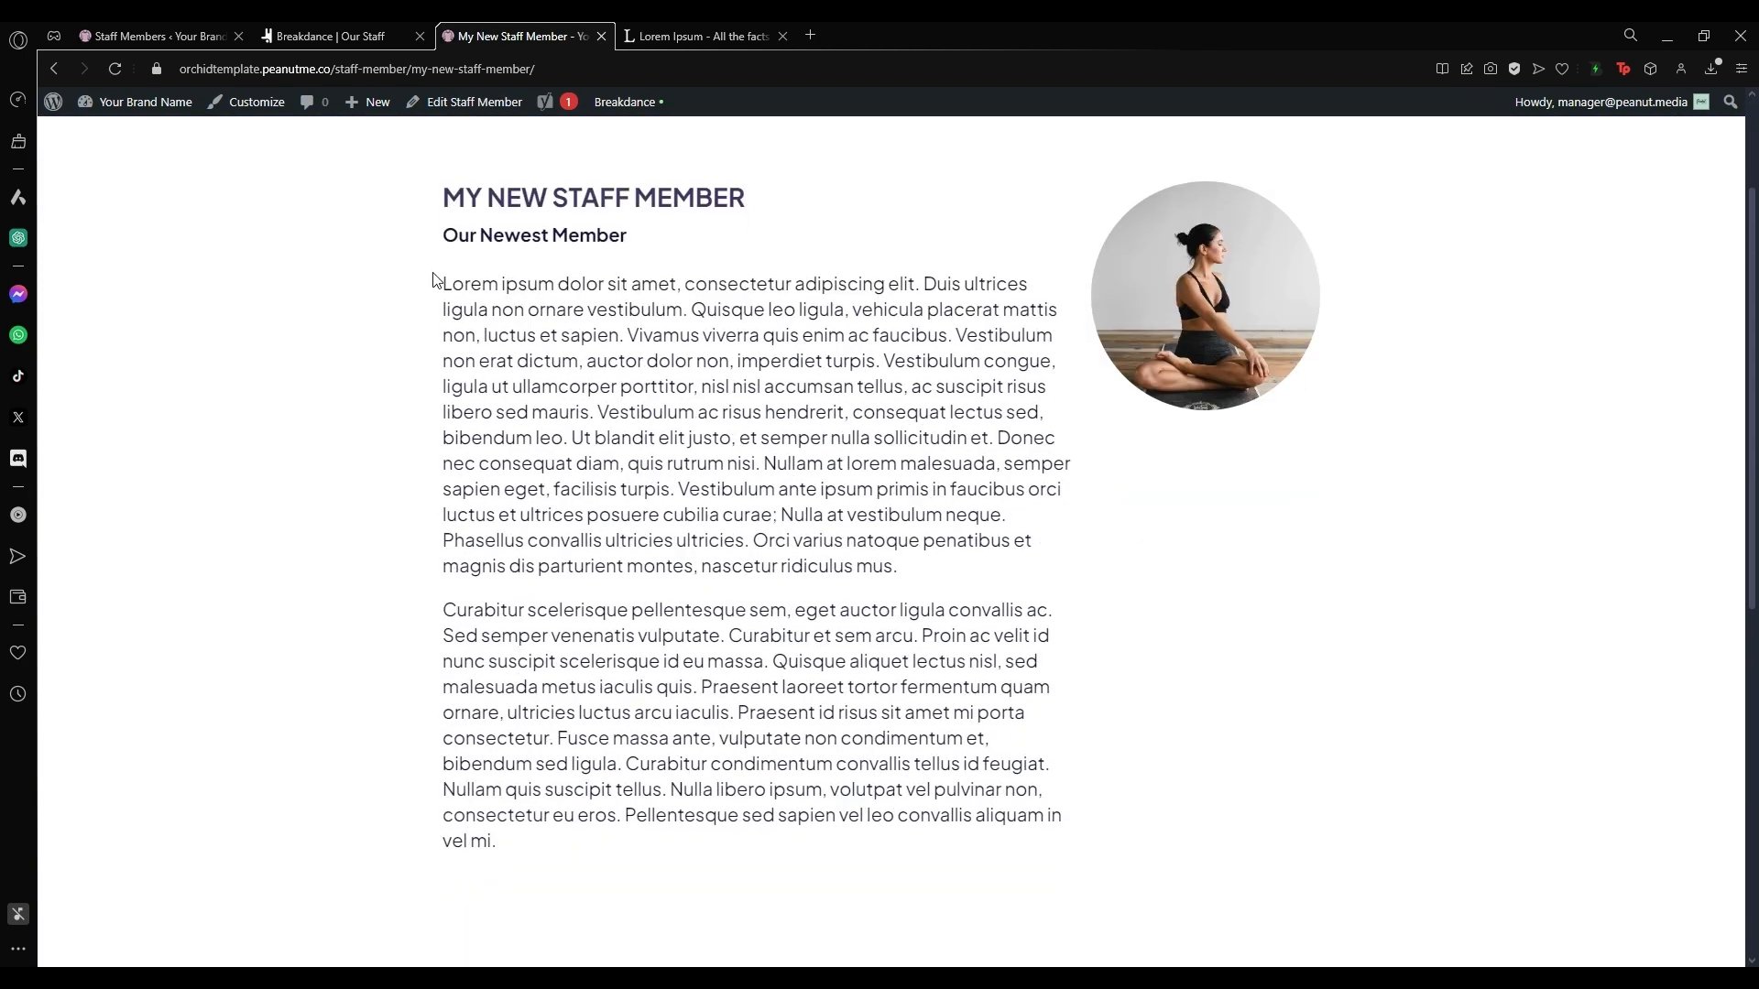
{"action": "left_click_drag", "start_coordinate": [433, 279], "coordinate": [1118, 805]}
{"action": "scroll", "coordinate": [601, 327], "scroll_direction": "down", "scroll_amount": 6}
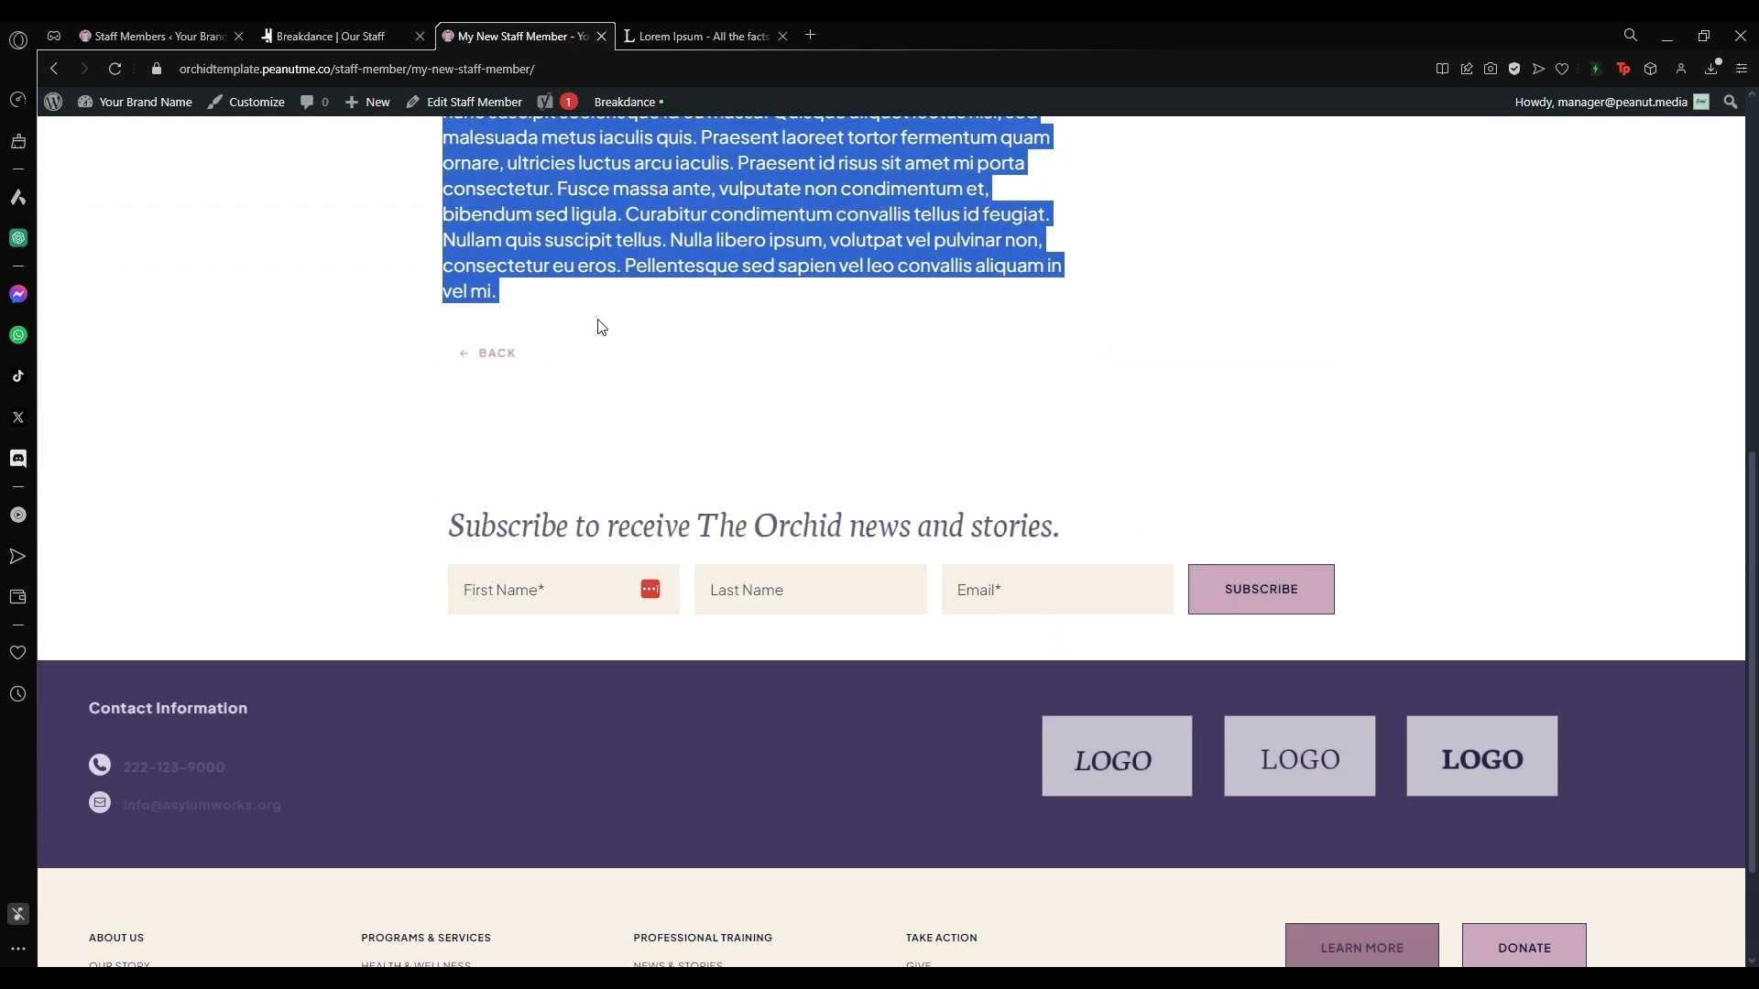
{"action": "left_click", "coordinate": [601, 327]}
{"action": "scroll", "coordinate": [569, 404], "scroll_direction": "up", "scroll_amount": 1}
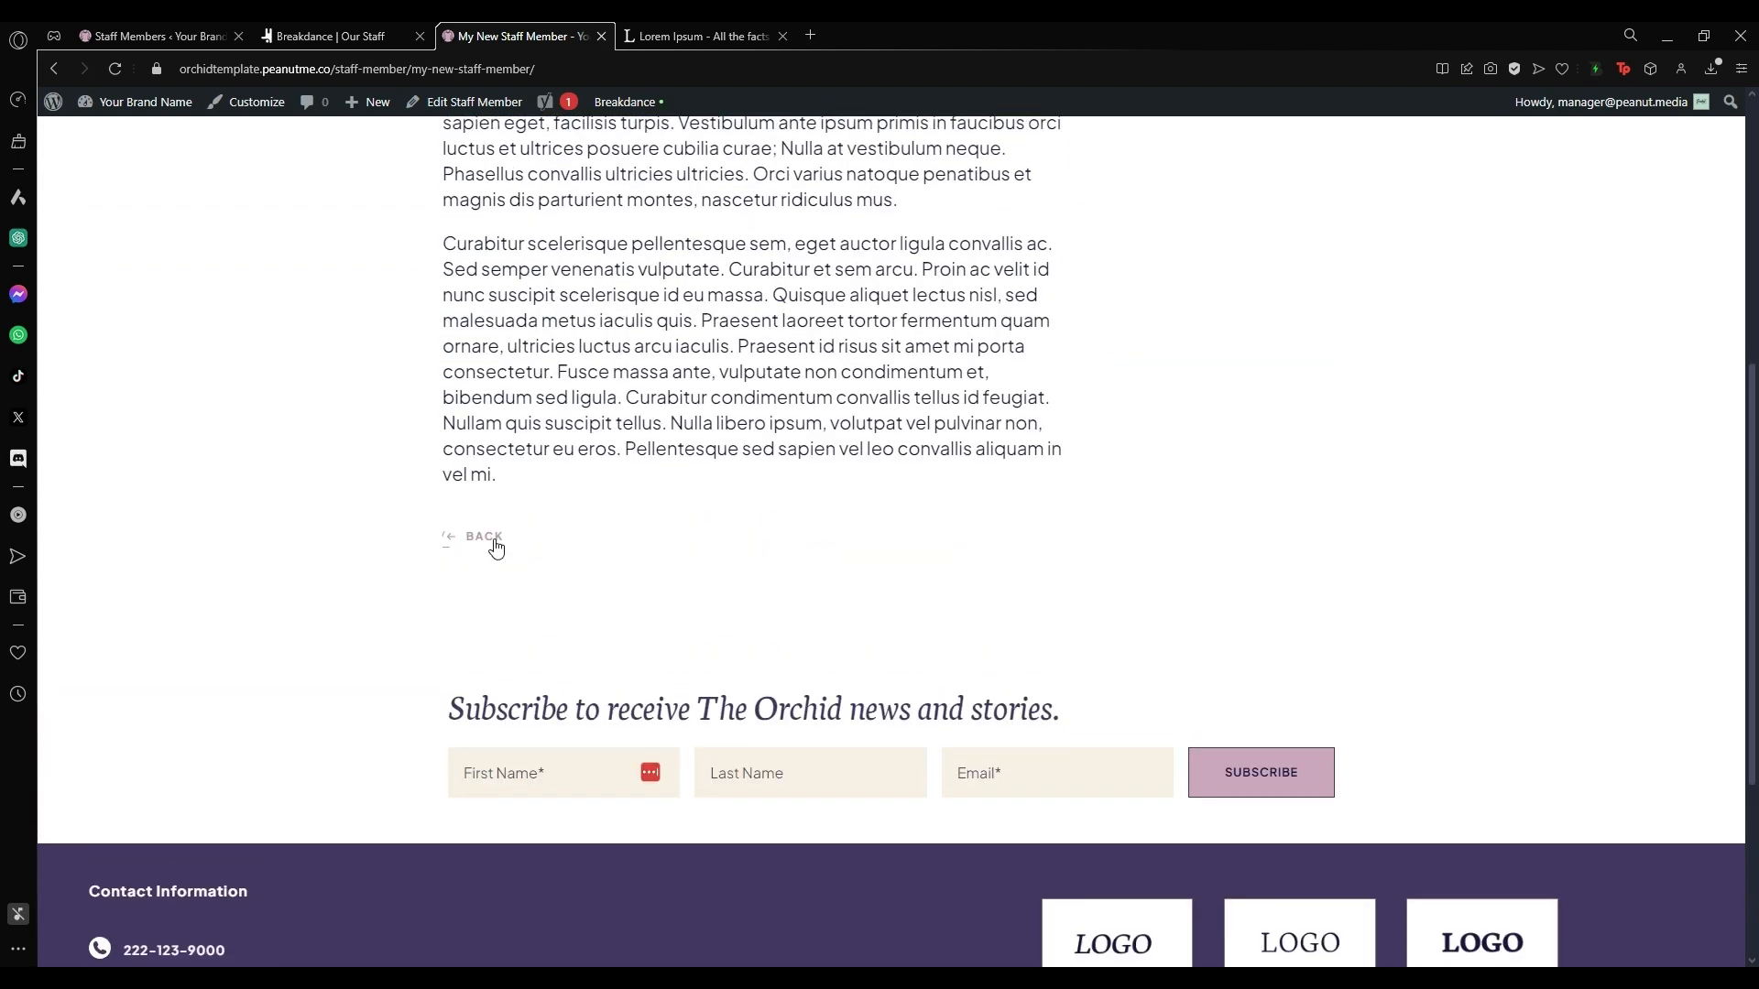
{"action": "scroll", "coordinate": [495, 546], "scroll_direction": "up", "scroll_amount": 7}
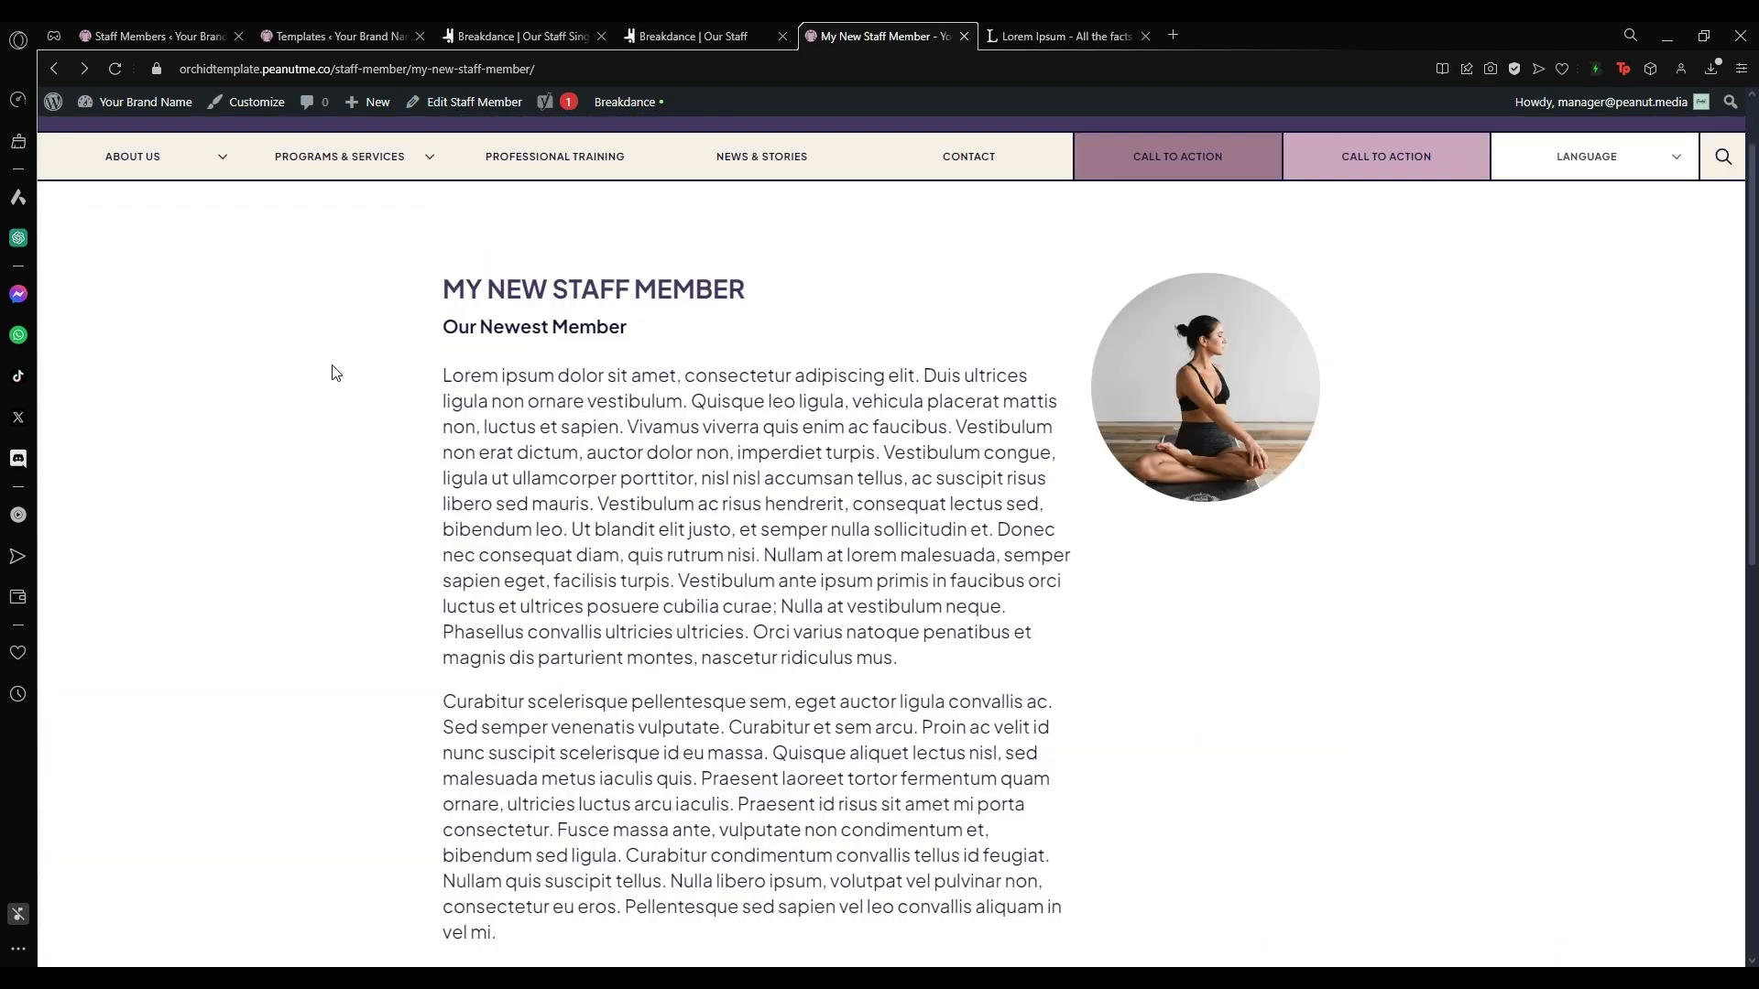
{"action": "left_click_drag", "start_coordinate": [433, 329], "coordinate": [374, 327]}
{"action": "scroll", "coordinate": [553, 428], "scroll_direction": "down", "scroll_amount": 3}
{"action": "scroll", "coordinate": [553, 428], "scroll_direction": "up", "scroll_amount": 3}
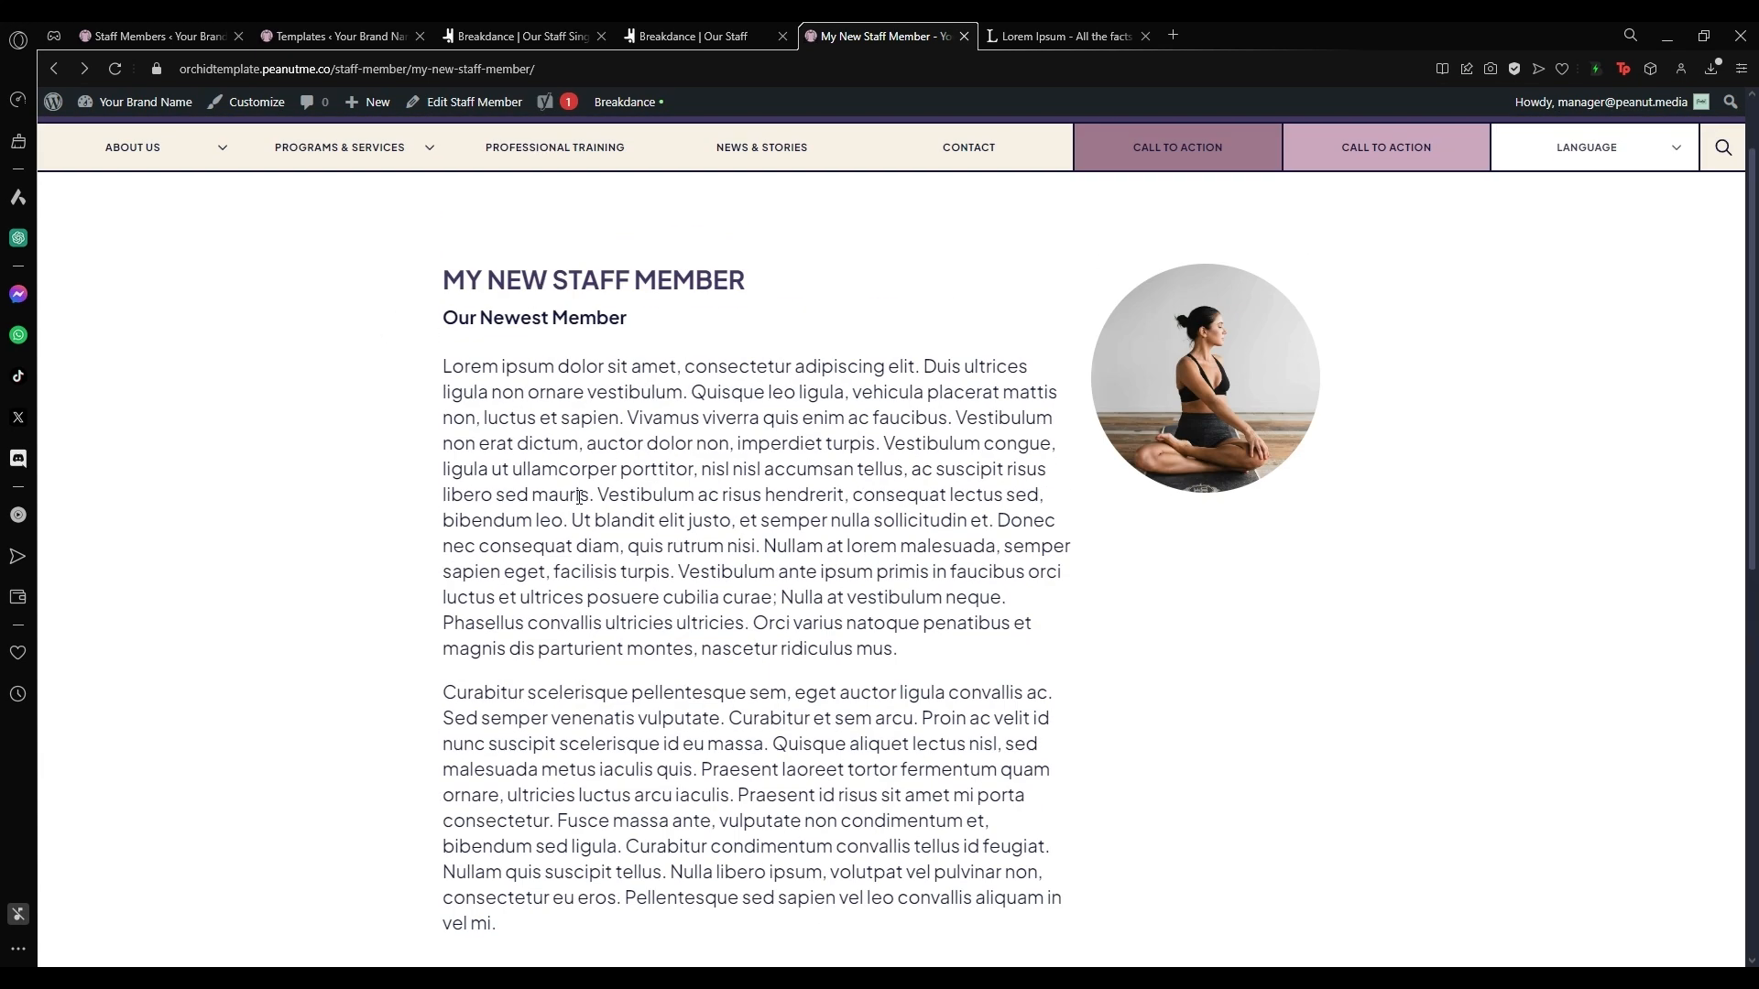
{"action": "left_click_drag", "start_coordinate": [657, 332], "coordinate": [441, 315]}
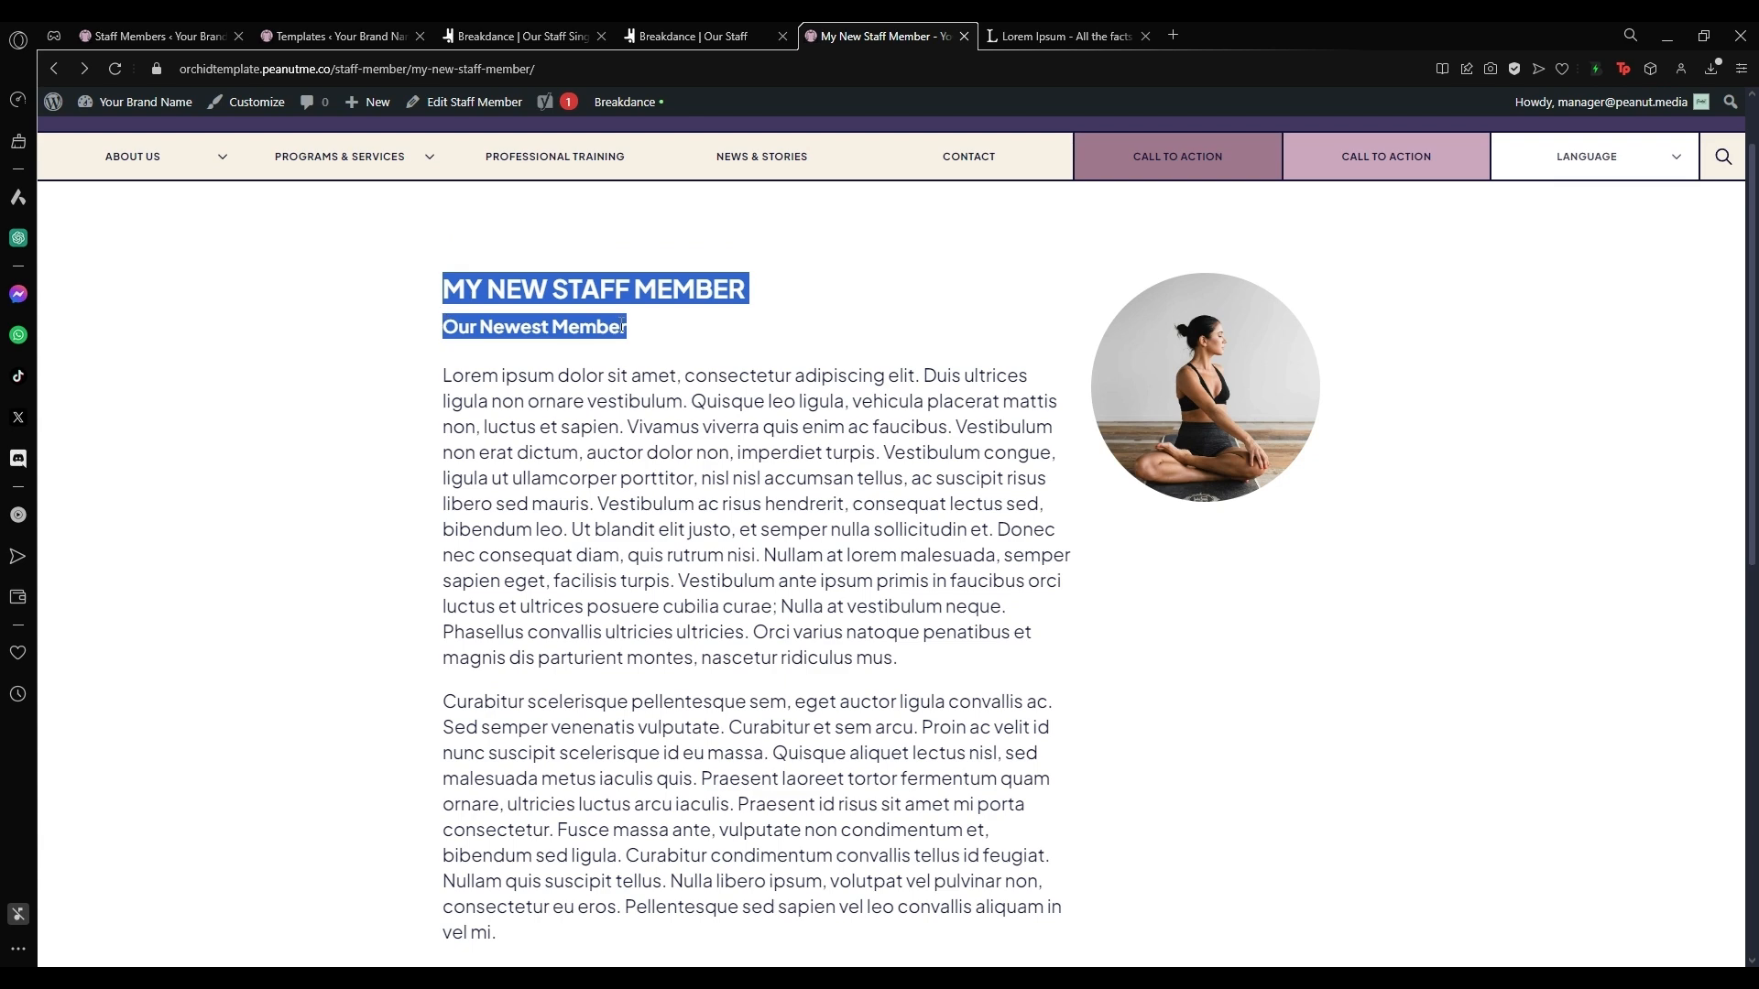
{"action": "left_click", "coordinate": [646, 359]}
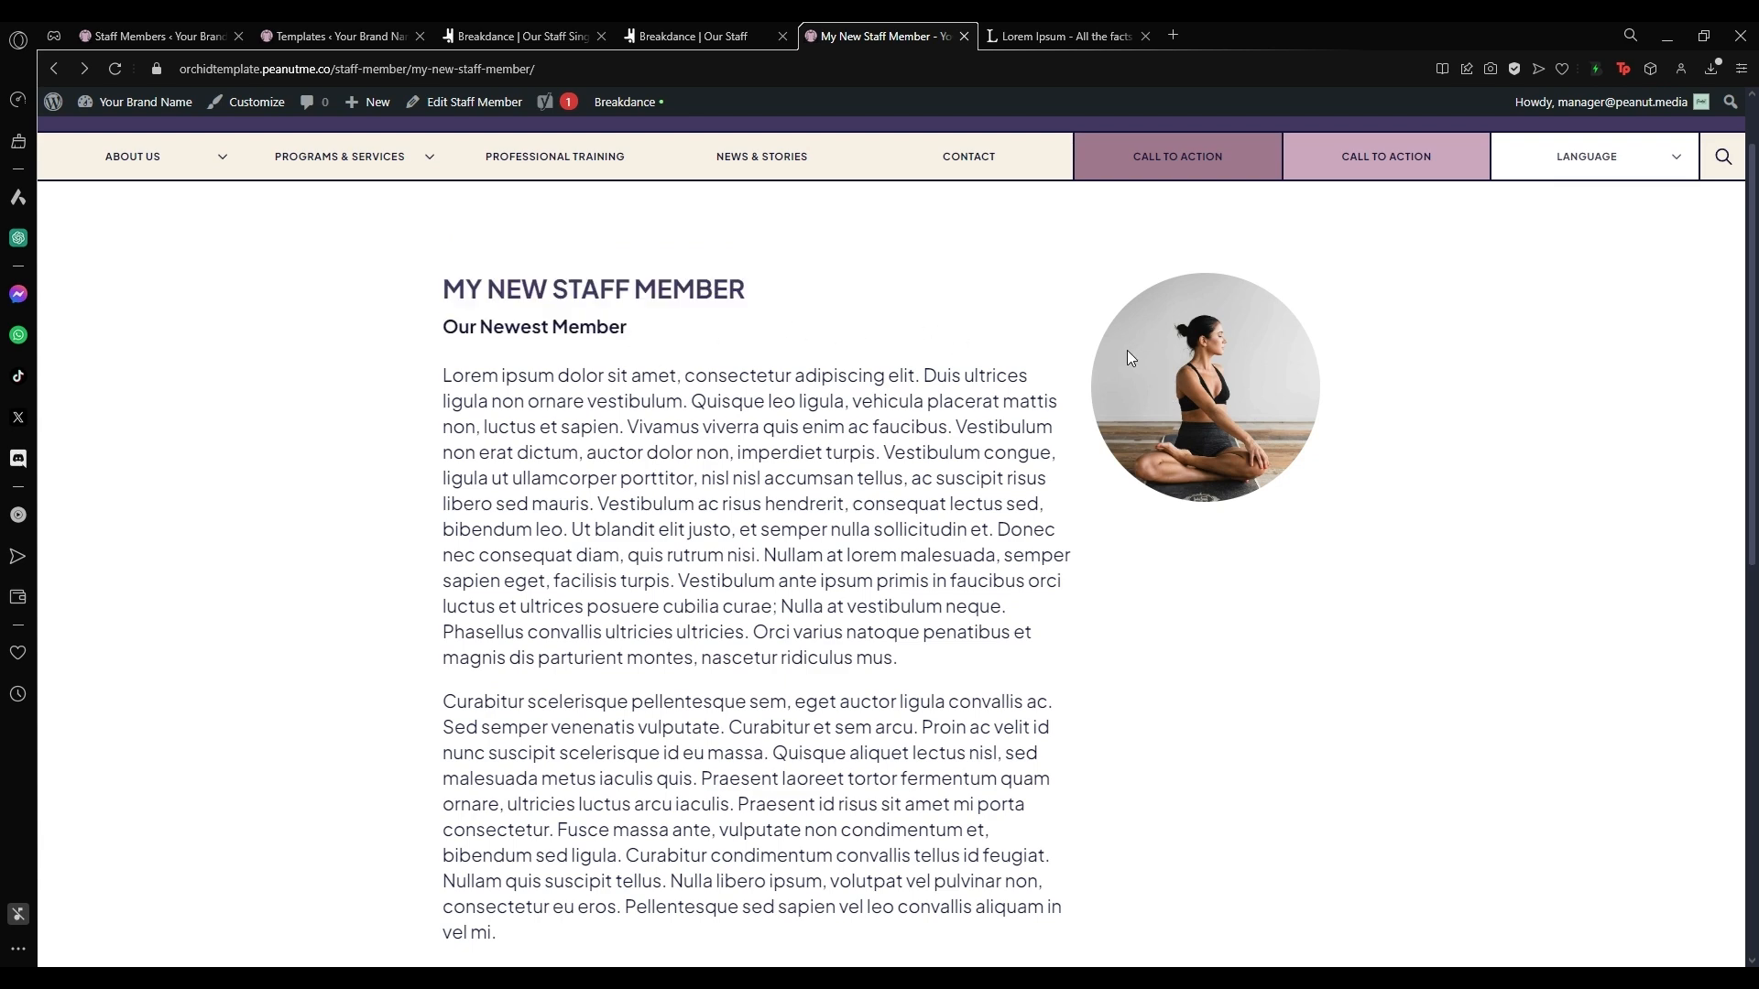
Return from the bio page to the Our Staff page and look over the staff grid.
{"action": "scroll", "coordinate": [1129, 356], "scroll_direction": "down", "scroll_amount": 5}
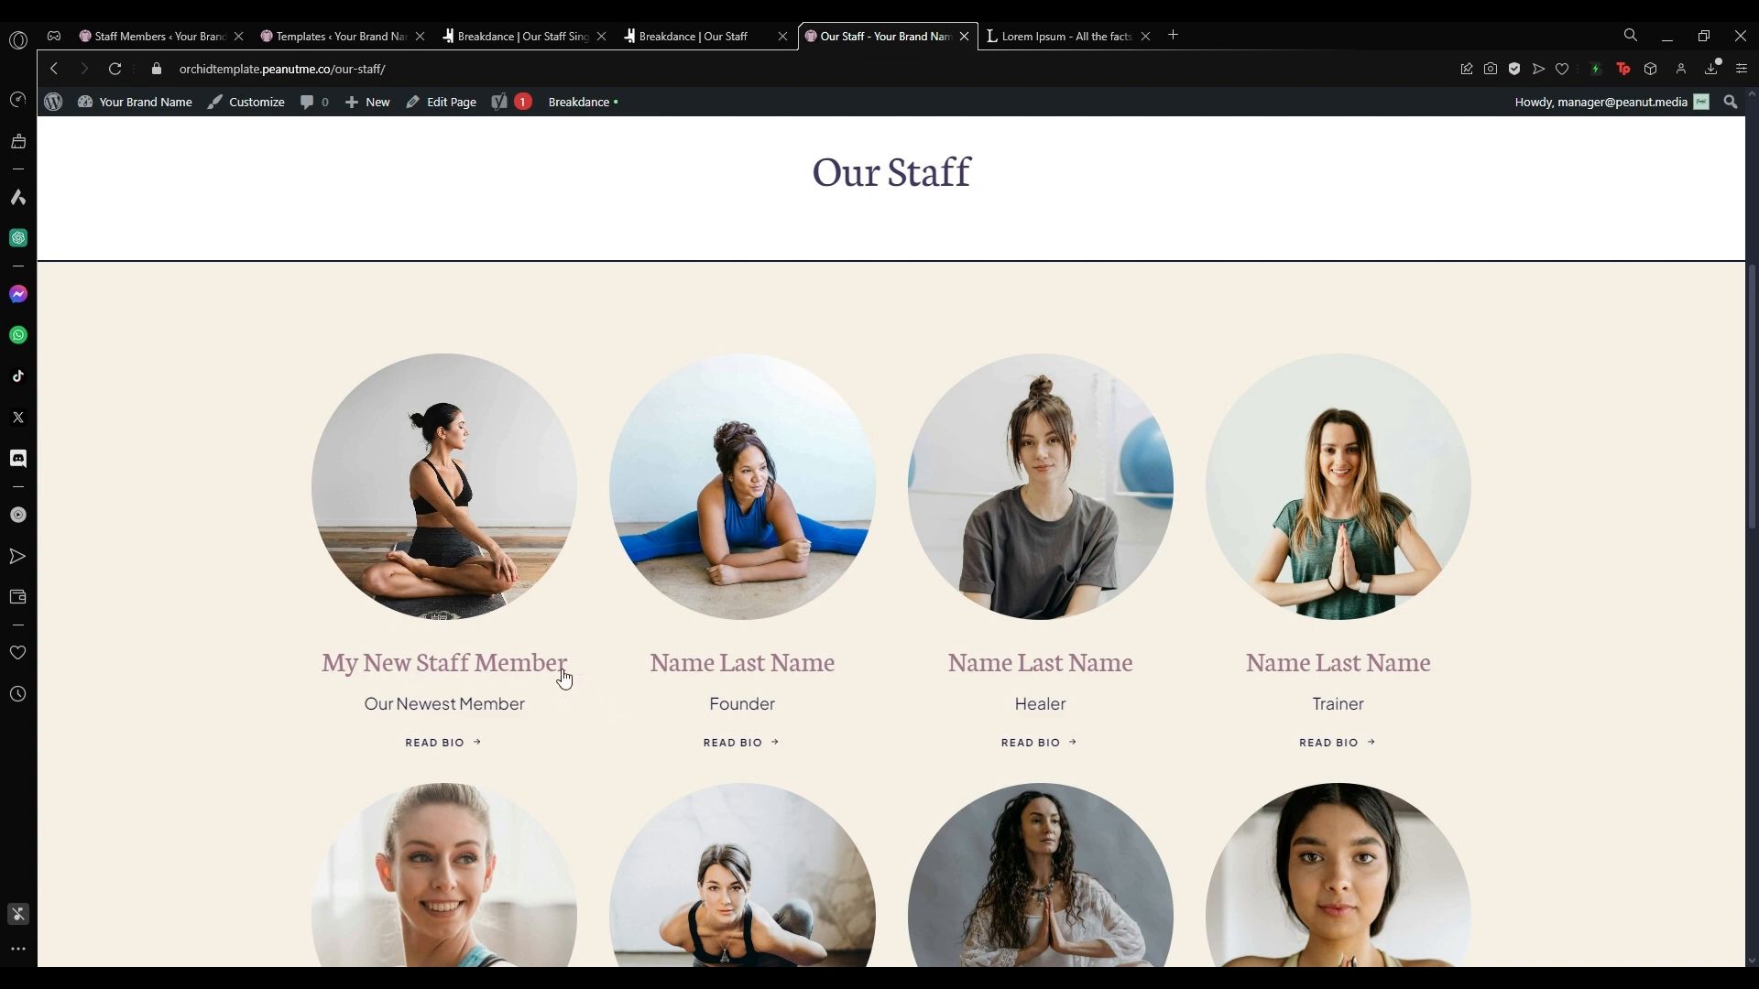
{"action": "scroll", "coordinate": [463, 609], "scroll_direction": "down", "scroll_amount": 2}
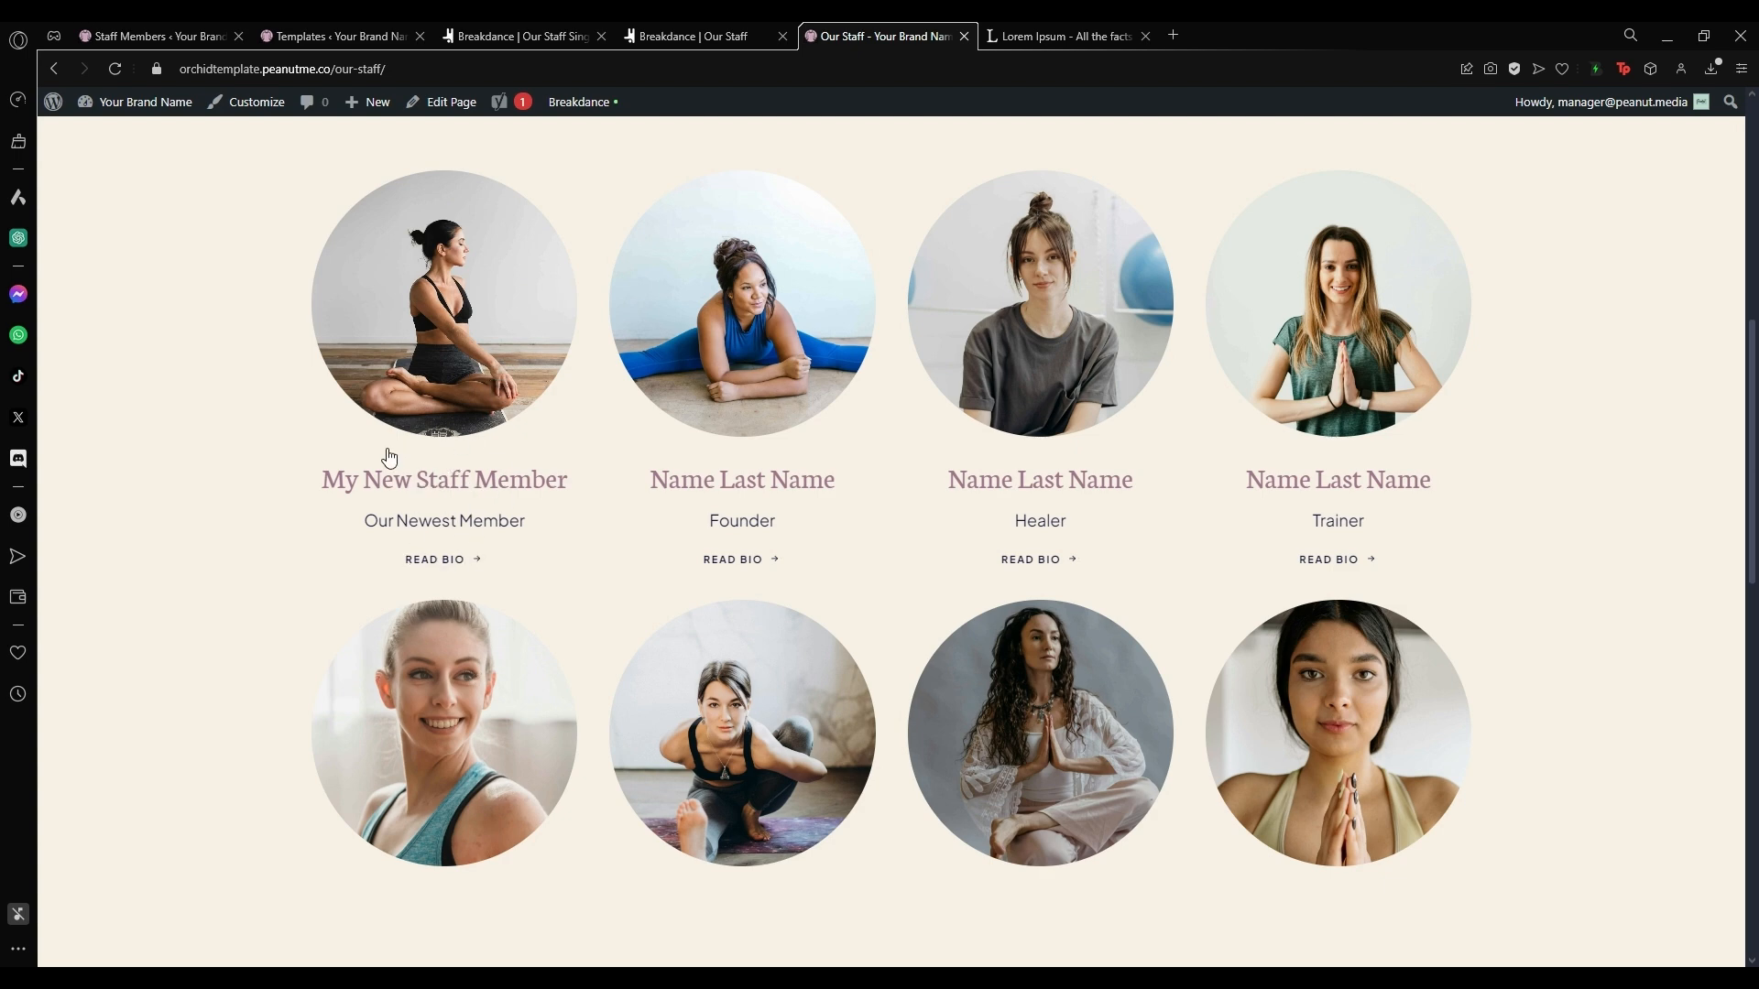
{"action": "scroll", "coordinate": [447, 518], "scroll_direction": "up", "scroll_amount": 3}
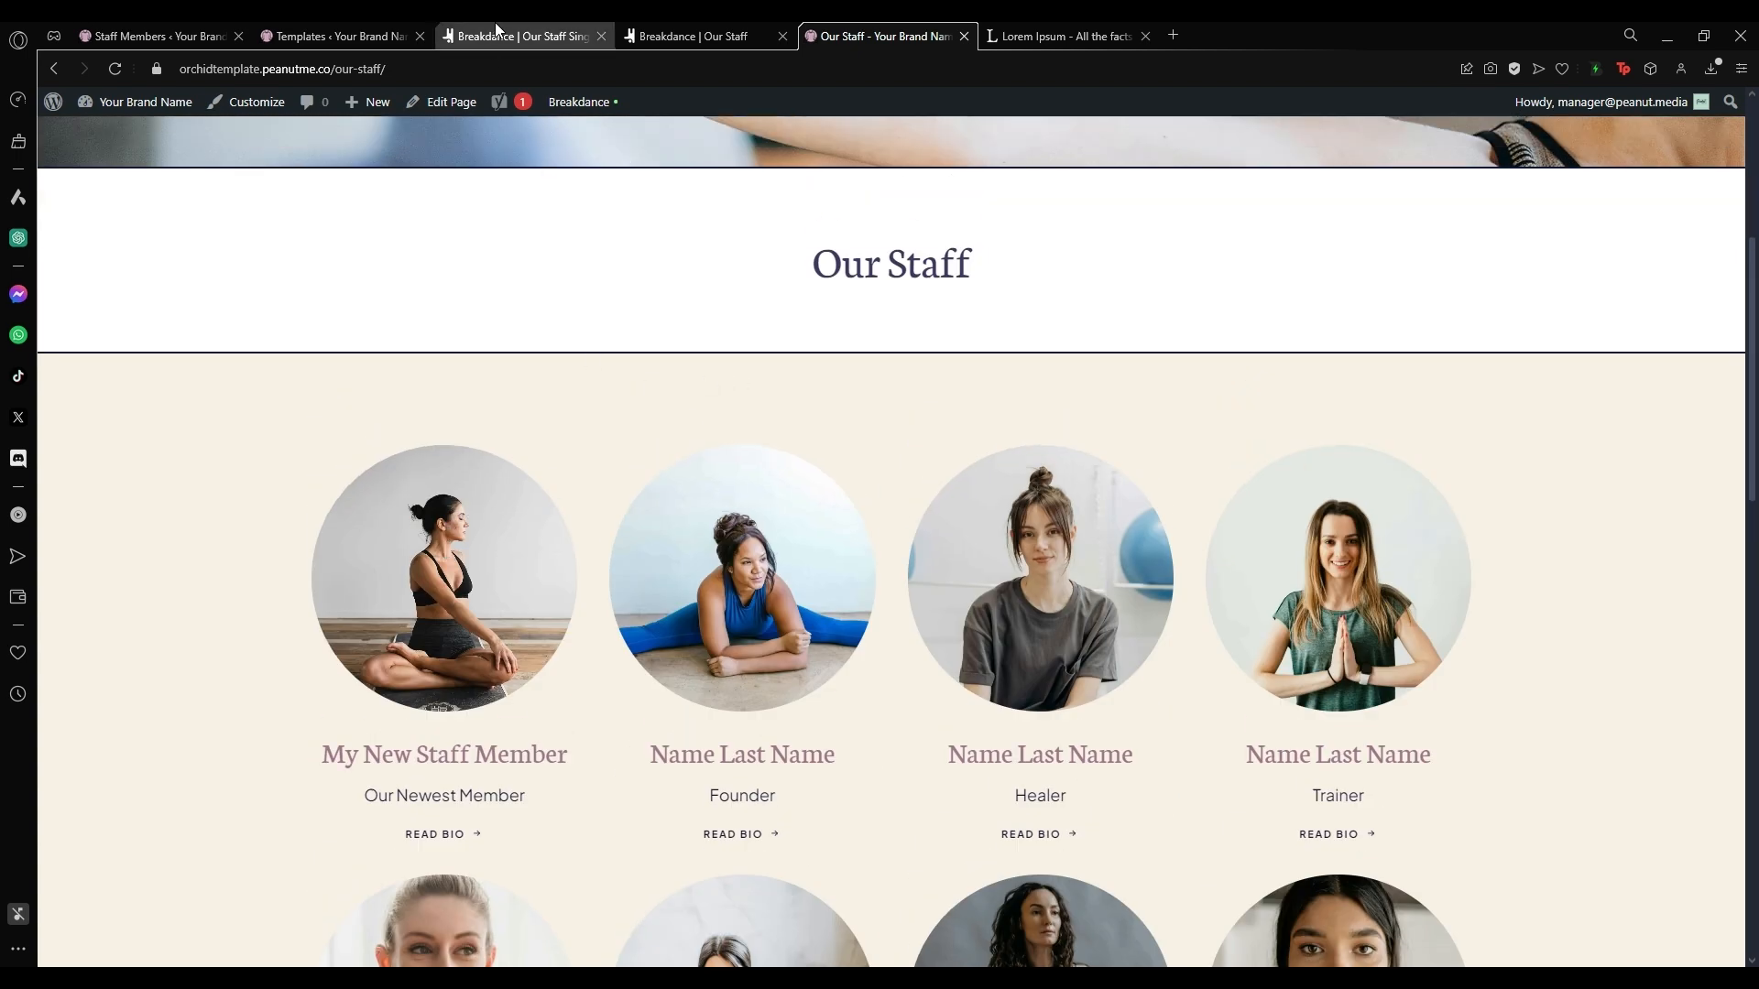
View the Our Staff Single Template, switch to the Our Staff page in the Breakdance builder, and dismiss the open exit options.
{"action": "left_click", "coordinate": [534, 34]}
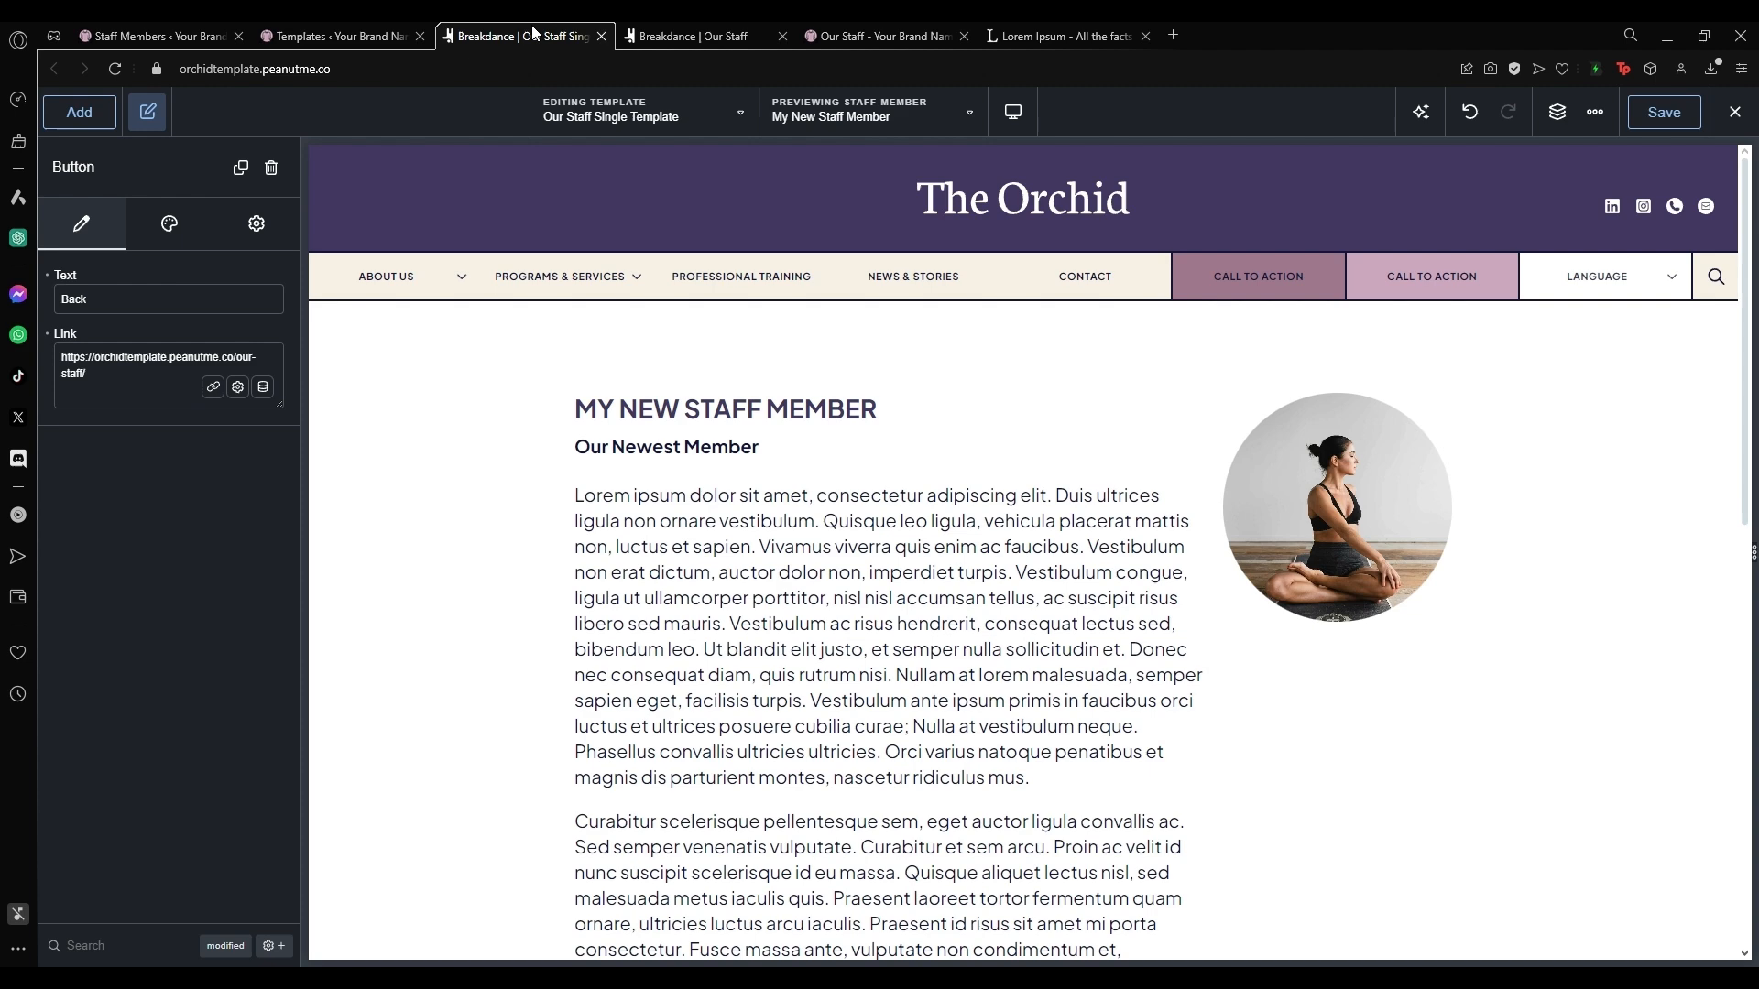
{"action": "left_click", "coordinate": [683, 35]}
{"action": "scroll", "coordinate": [499, 442], "scroll_direction": "up", "scroll_amount": 6}
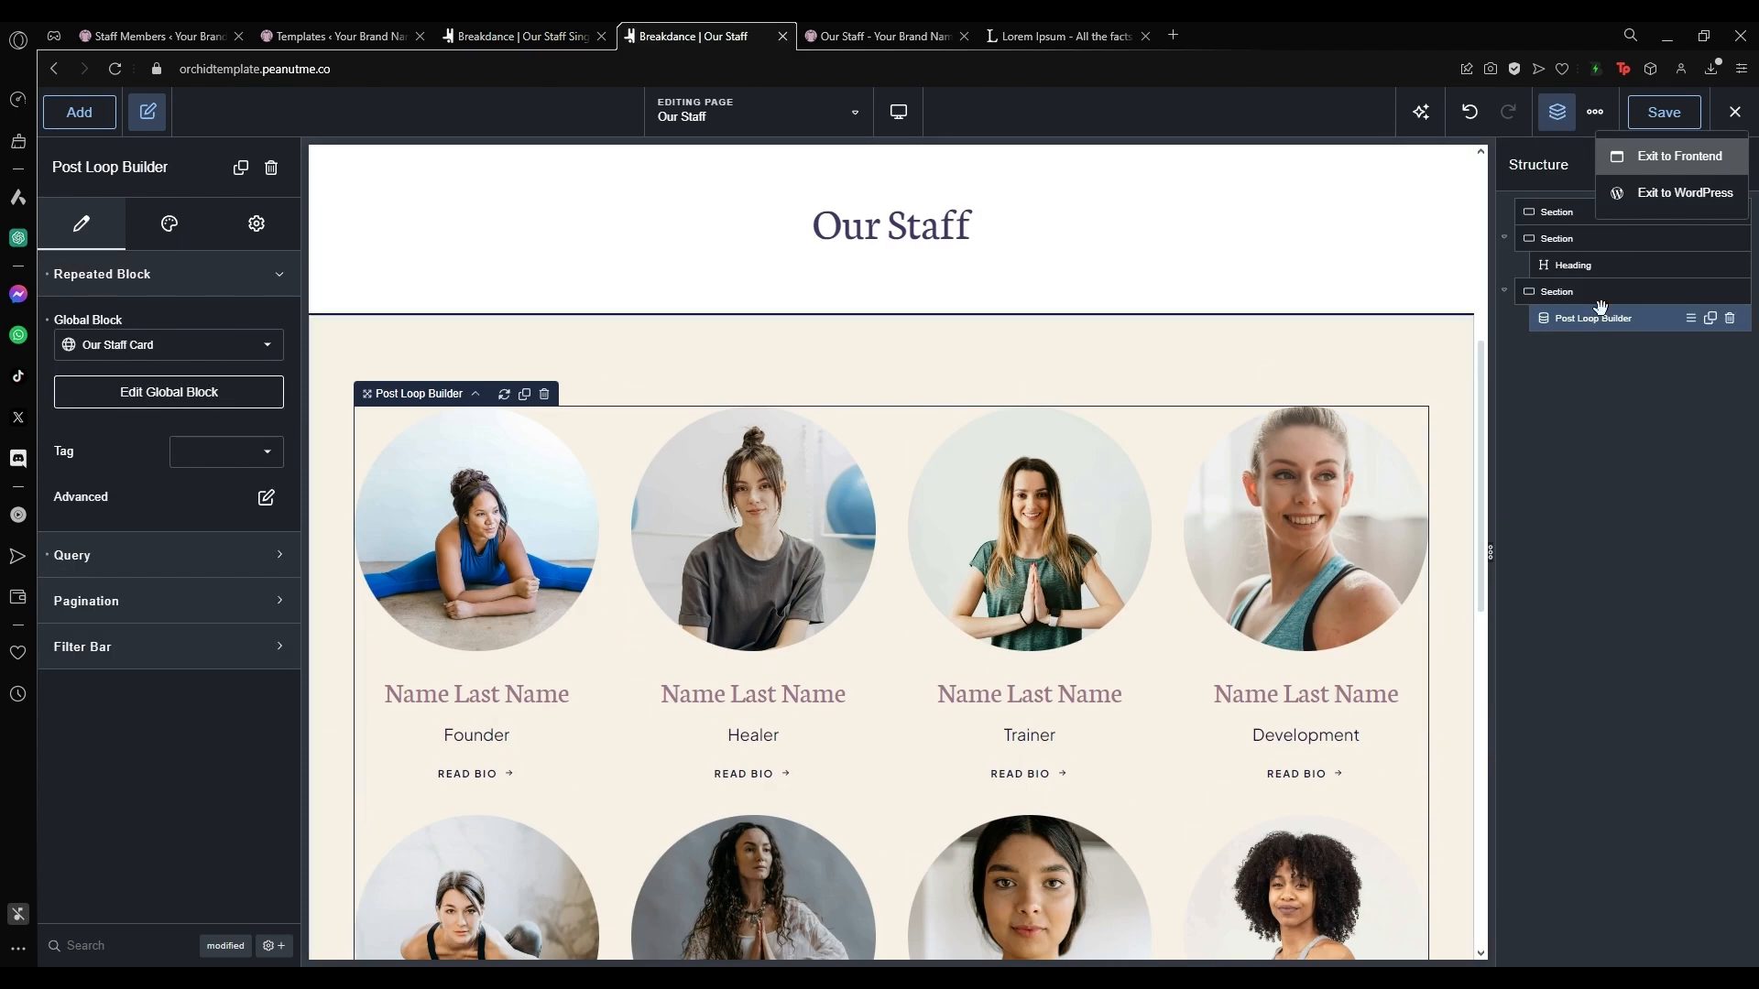
{"action": "left_click", "coordinate": [1598, 377]}
{"action": "left_click", "coordinate": [567, 440]}
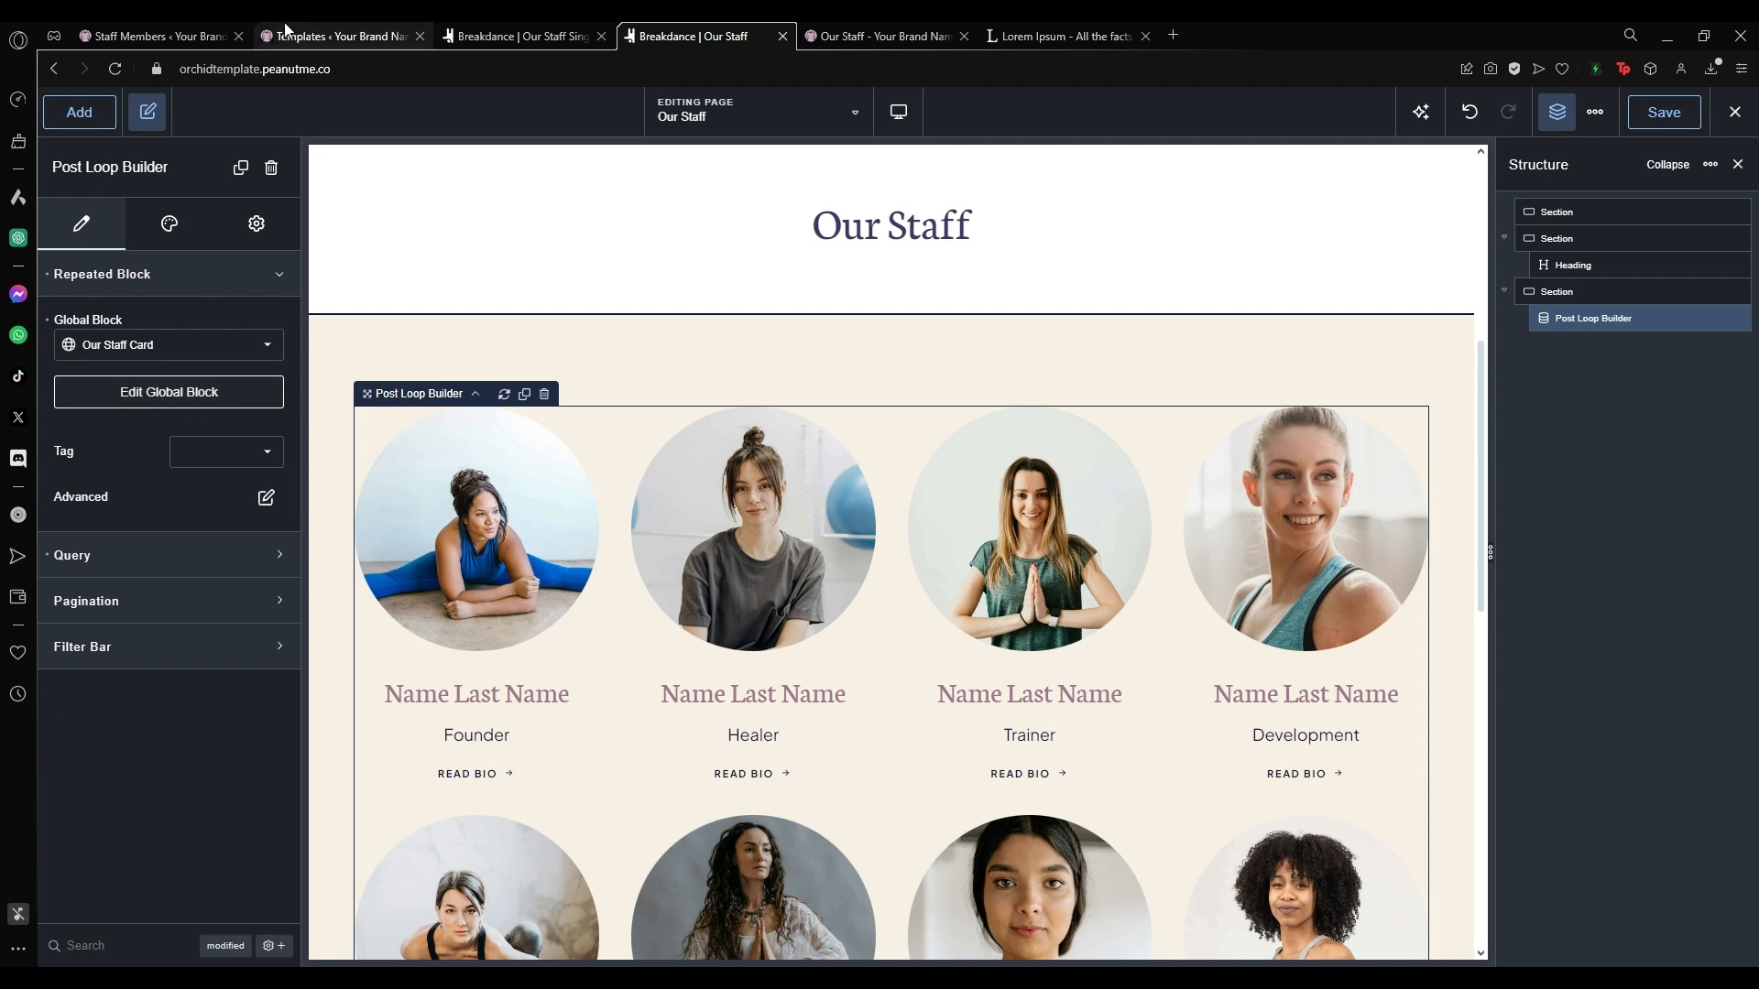
Open the Our Staff Card global block in the Breakdance builder and show its element structure.
{"action": "left_click", "coordinate": [346, 36]}
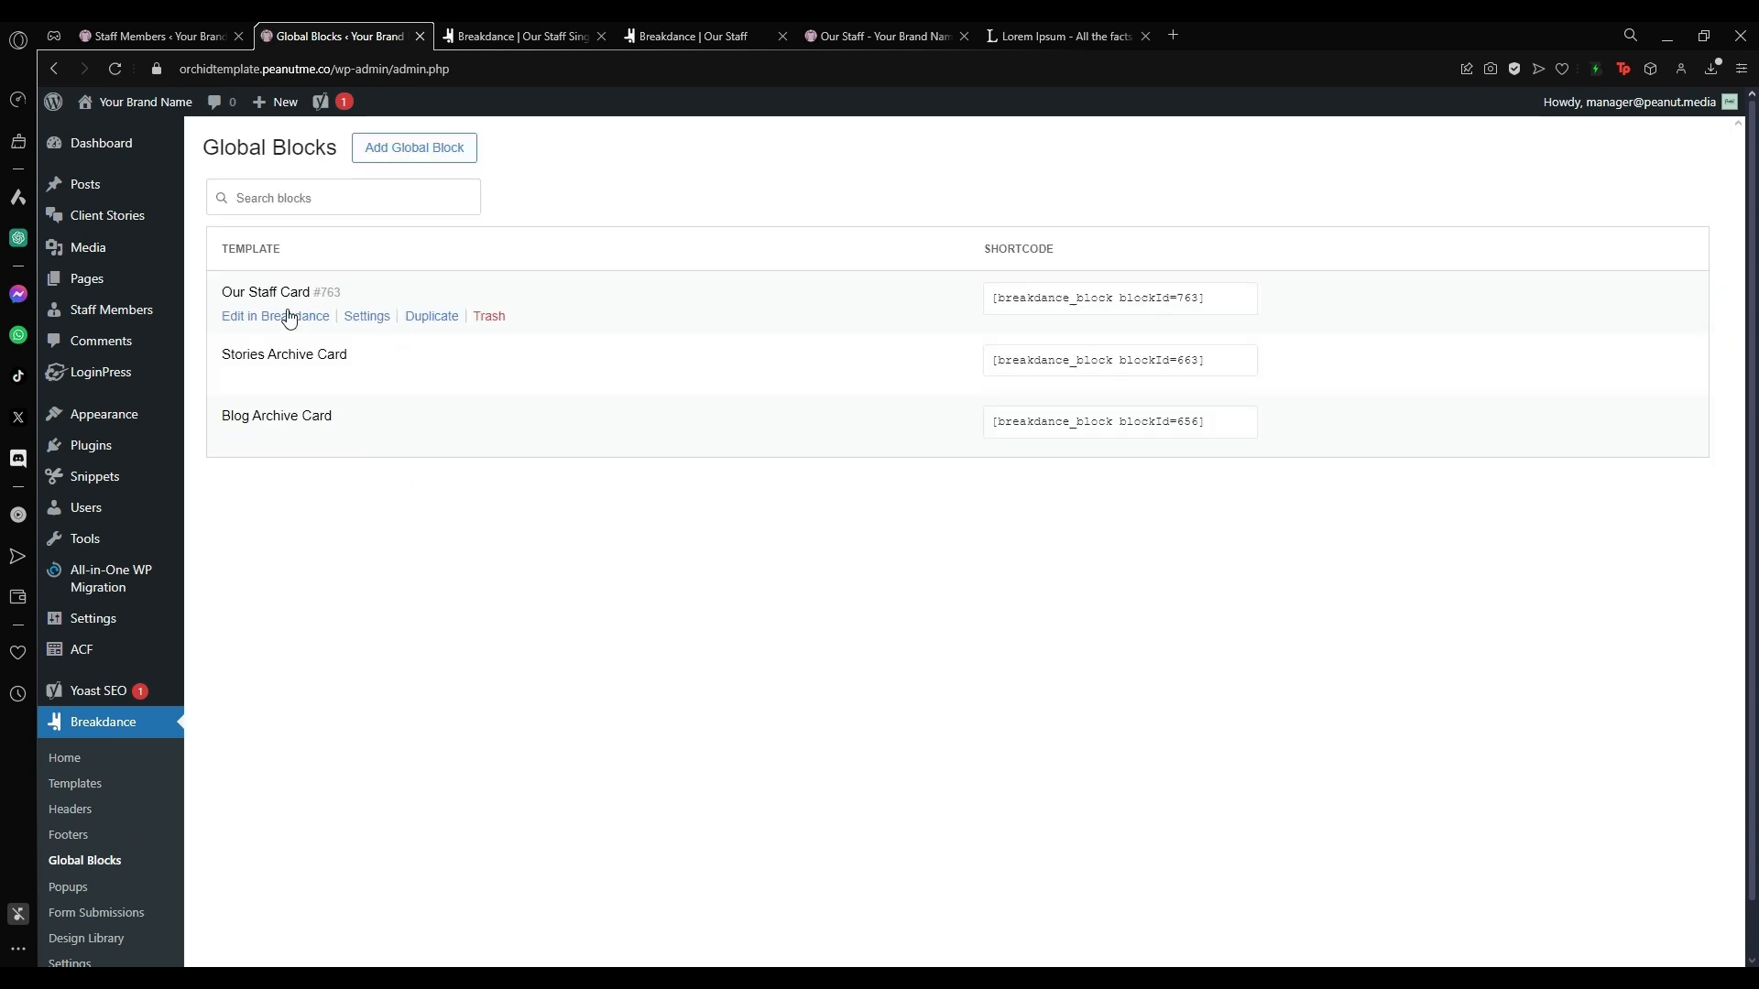
{"action": "left_click", "coordinate": [310, 321]}
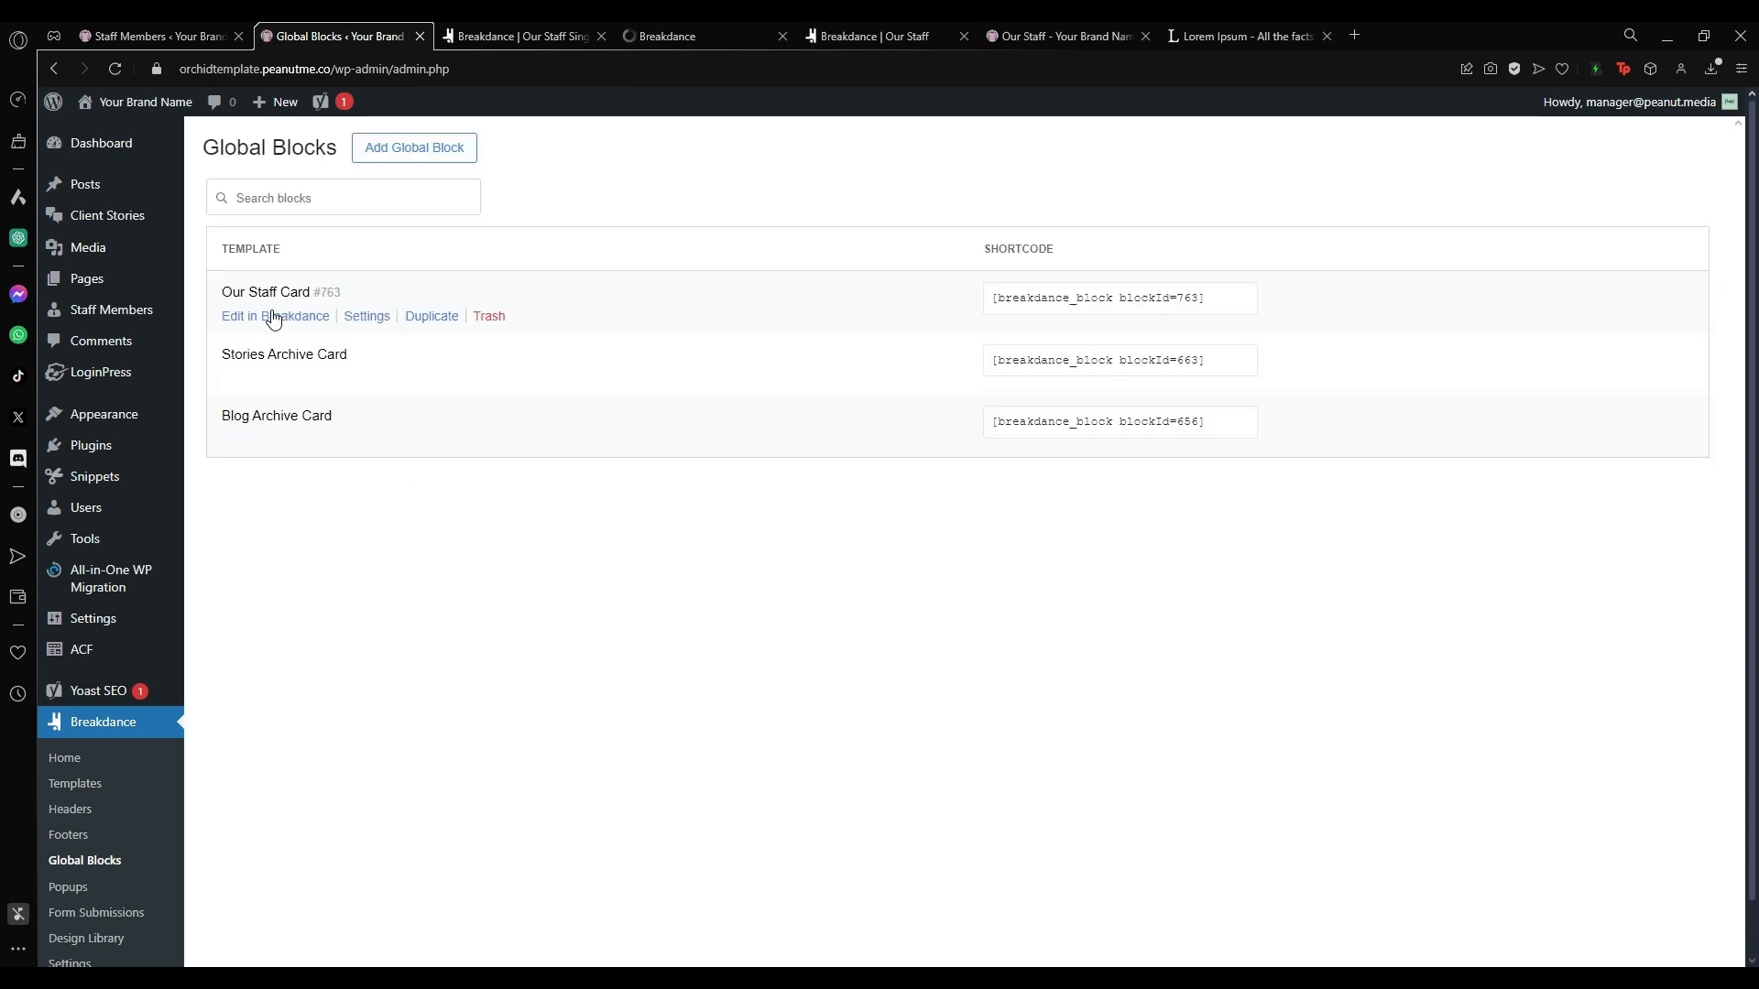
{"action": "left_click", "coordinate": [713, 25]}
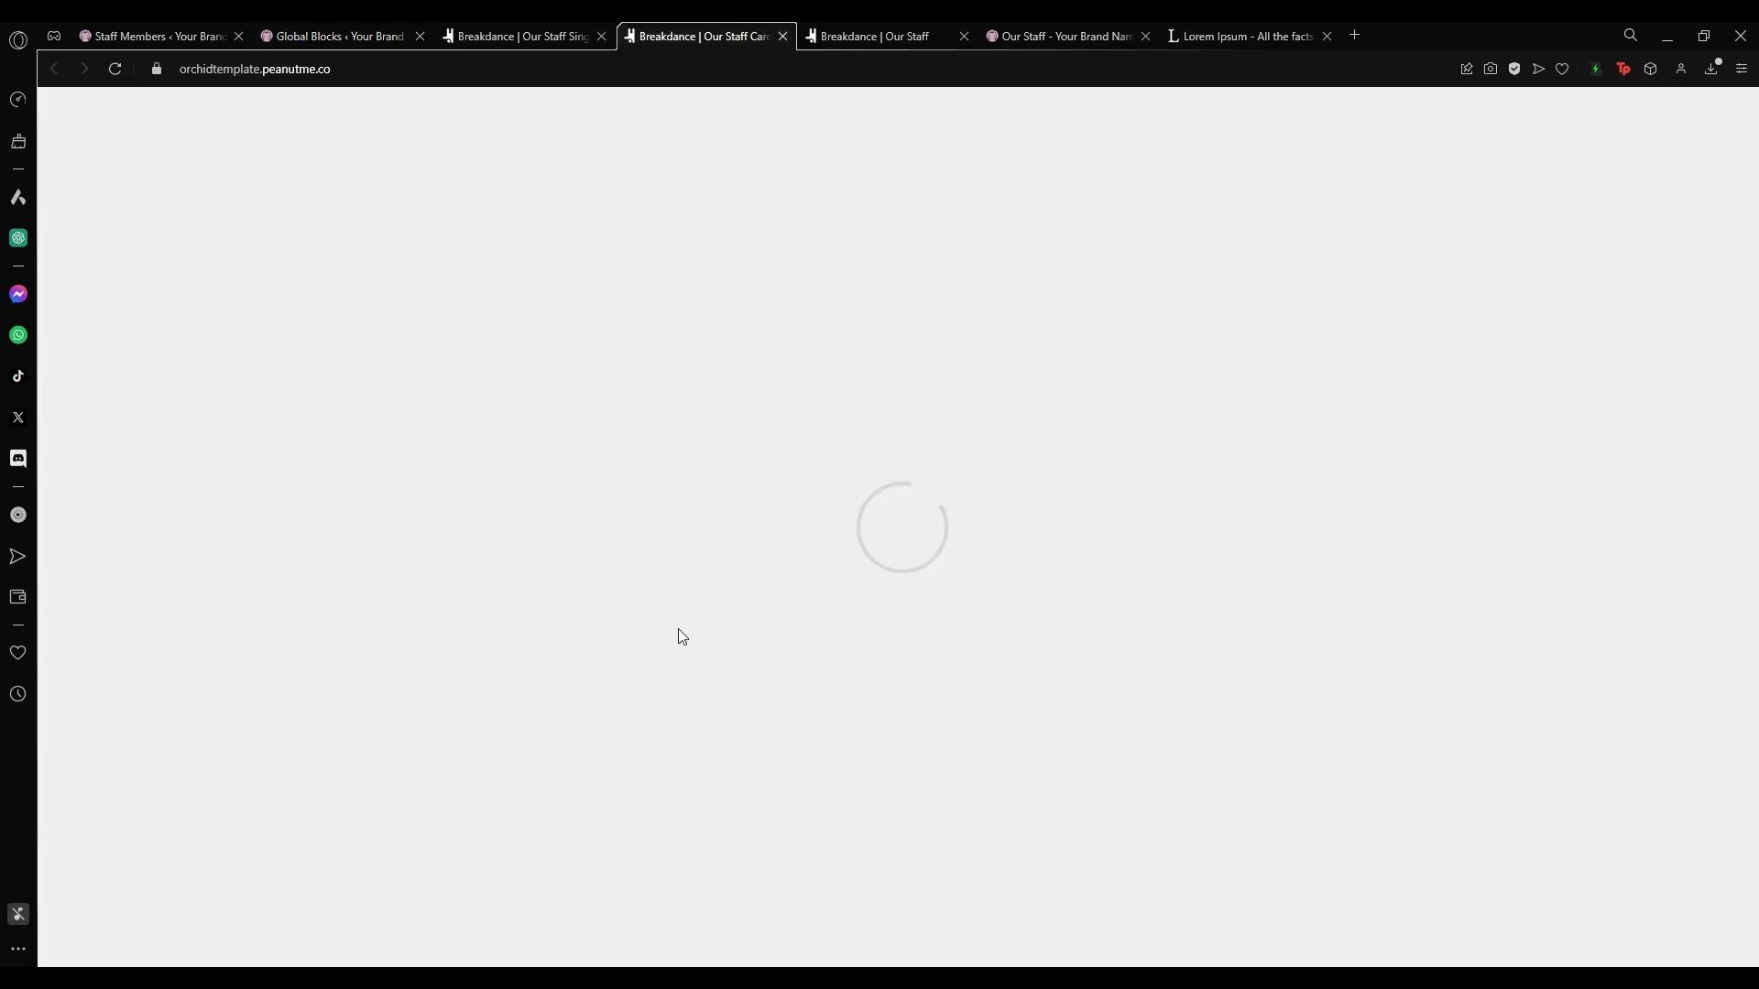
{"action": "scroll", "coordinate": [1010, 401], "scroll_direction": "down", "scroll_amount": 3}
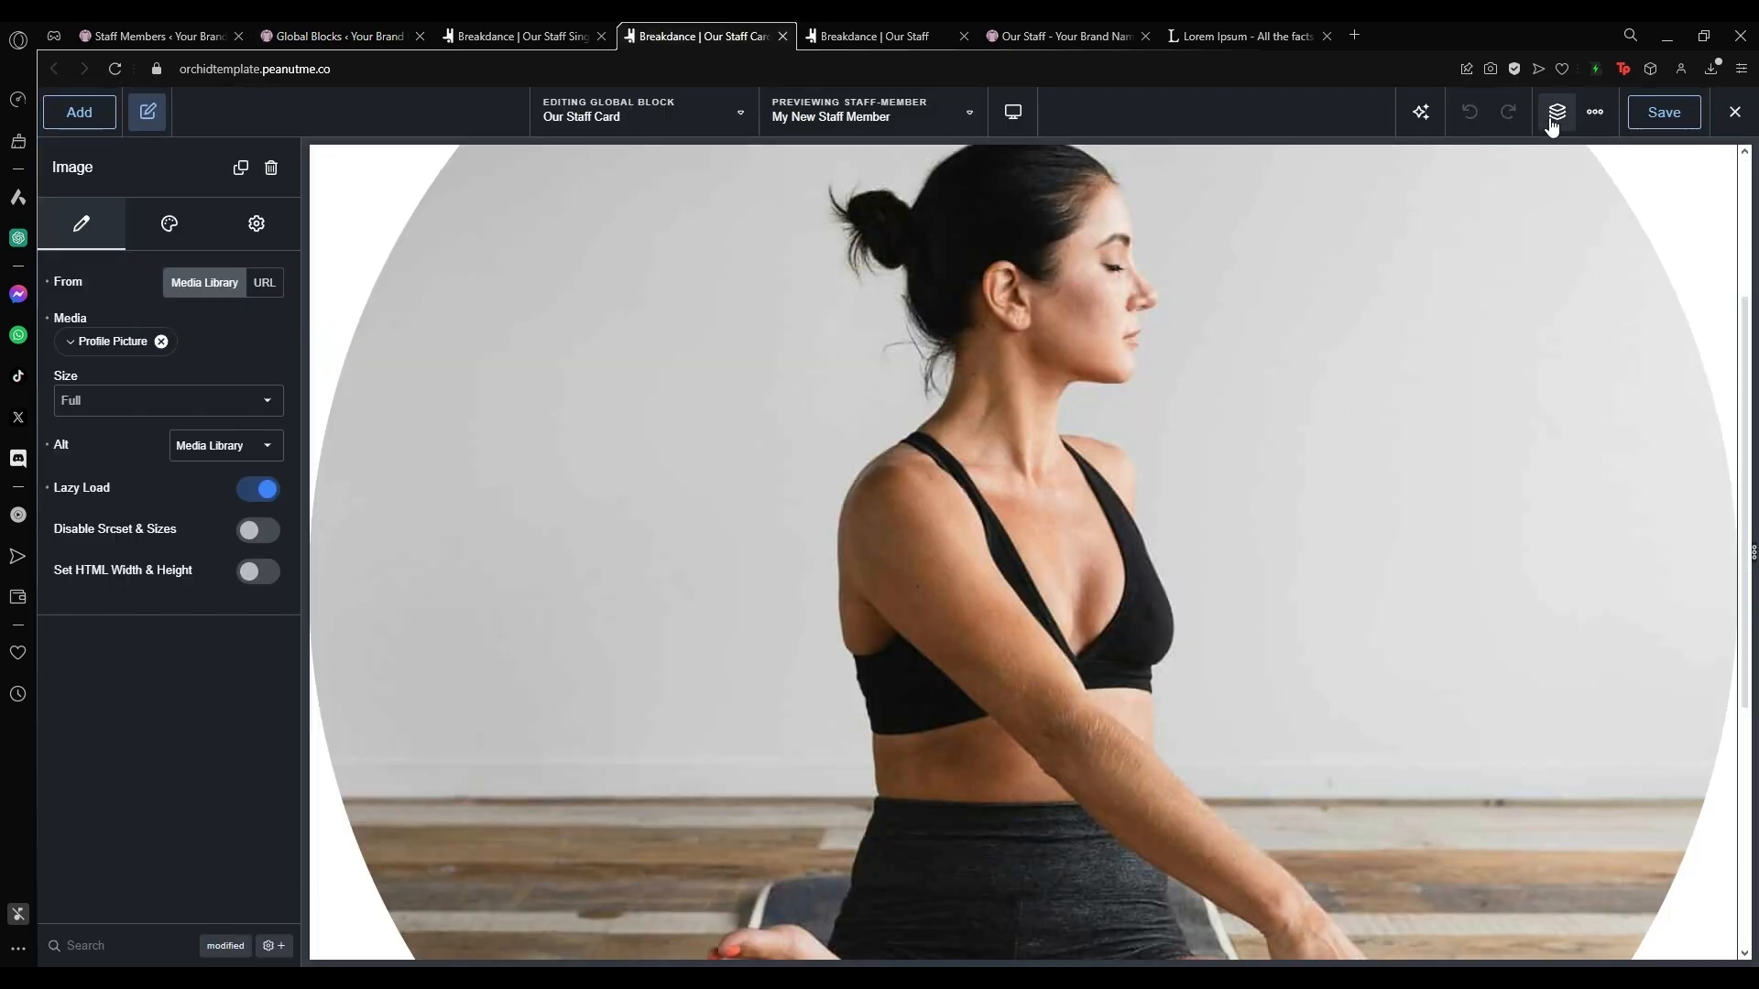
{"action": "left_click", "coordinate": [1552, 117]}
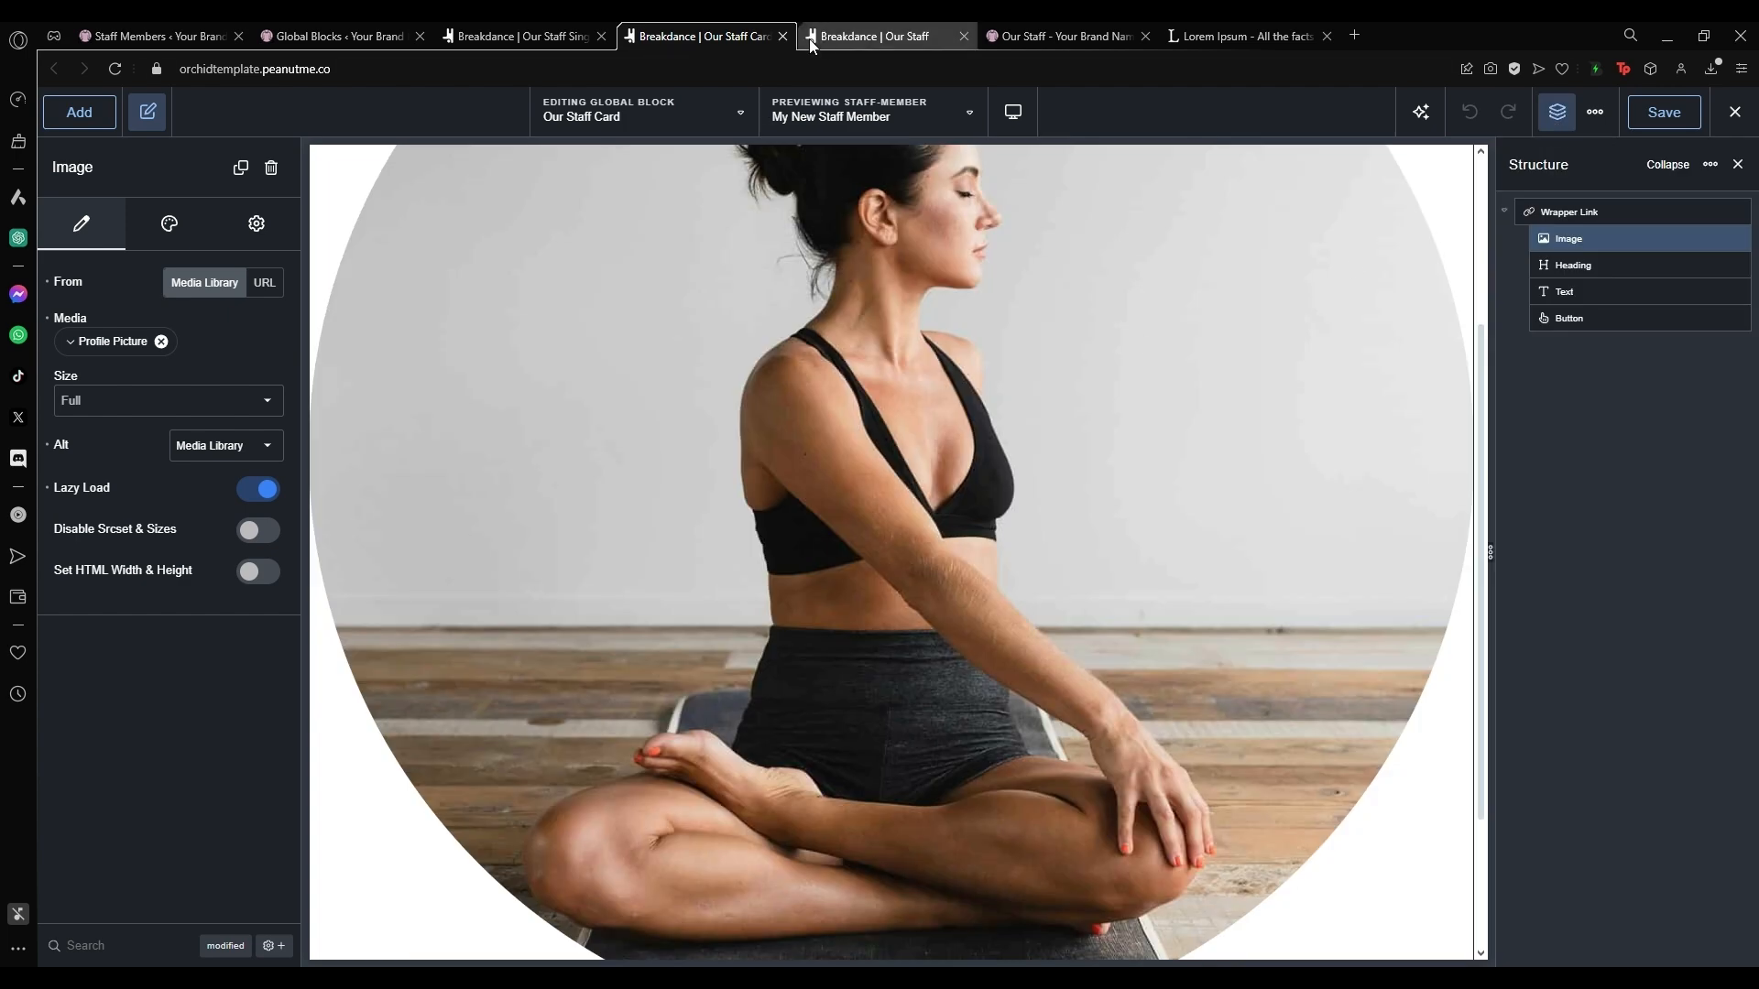
Check the frontend Our Staff page and the Our Staff Single Template, and return to the Our Staff Card block.
{"action": "left_click", "coordinate": [1048, 24]}
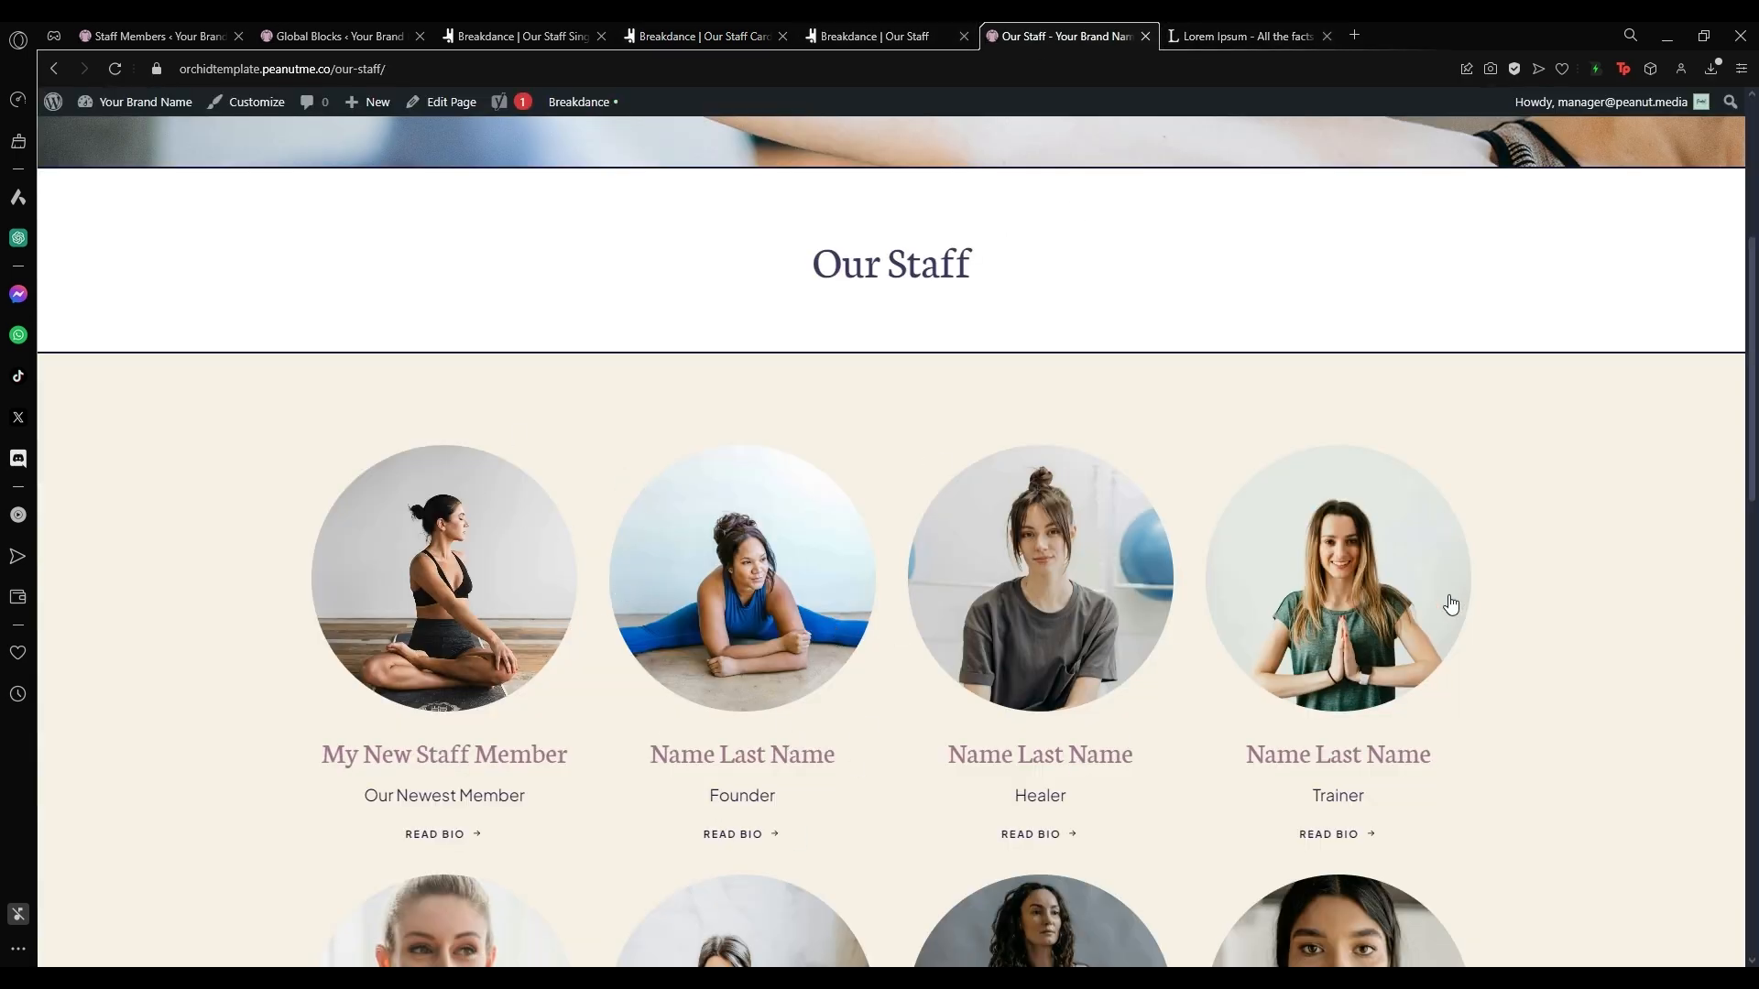
{"action": "left_click", "coordinate": [550, 35]}
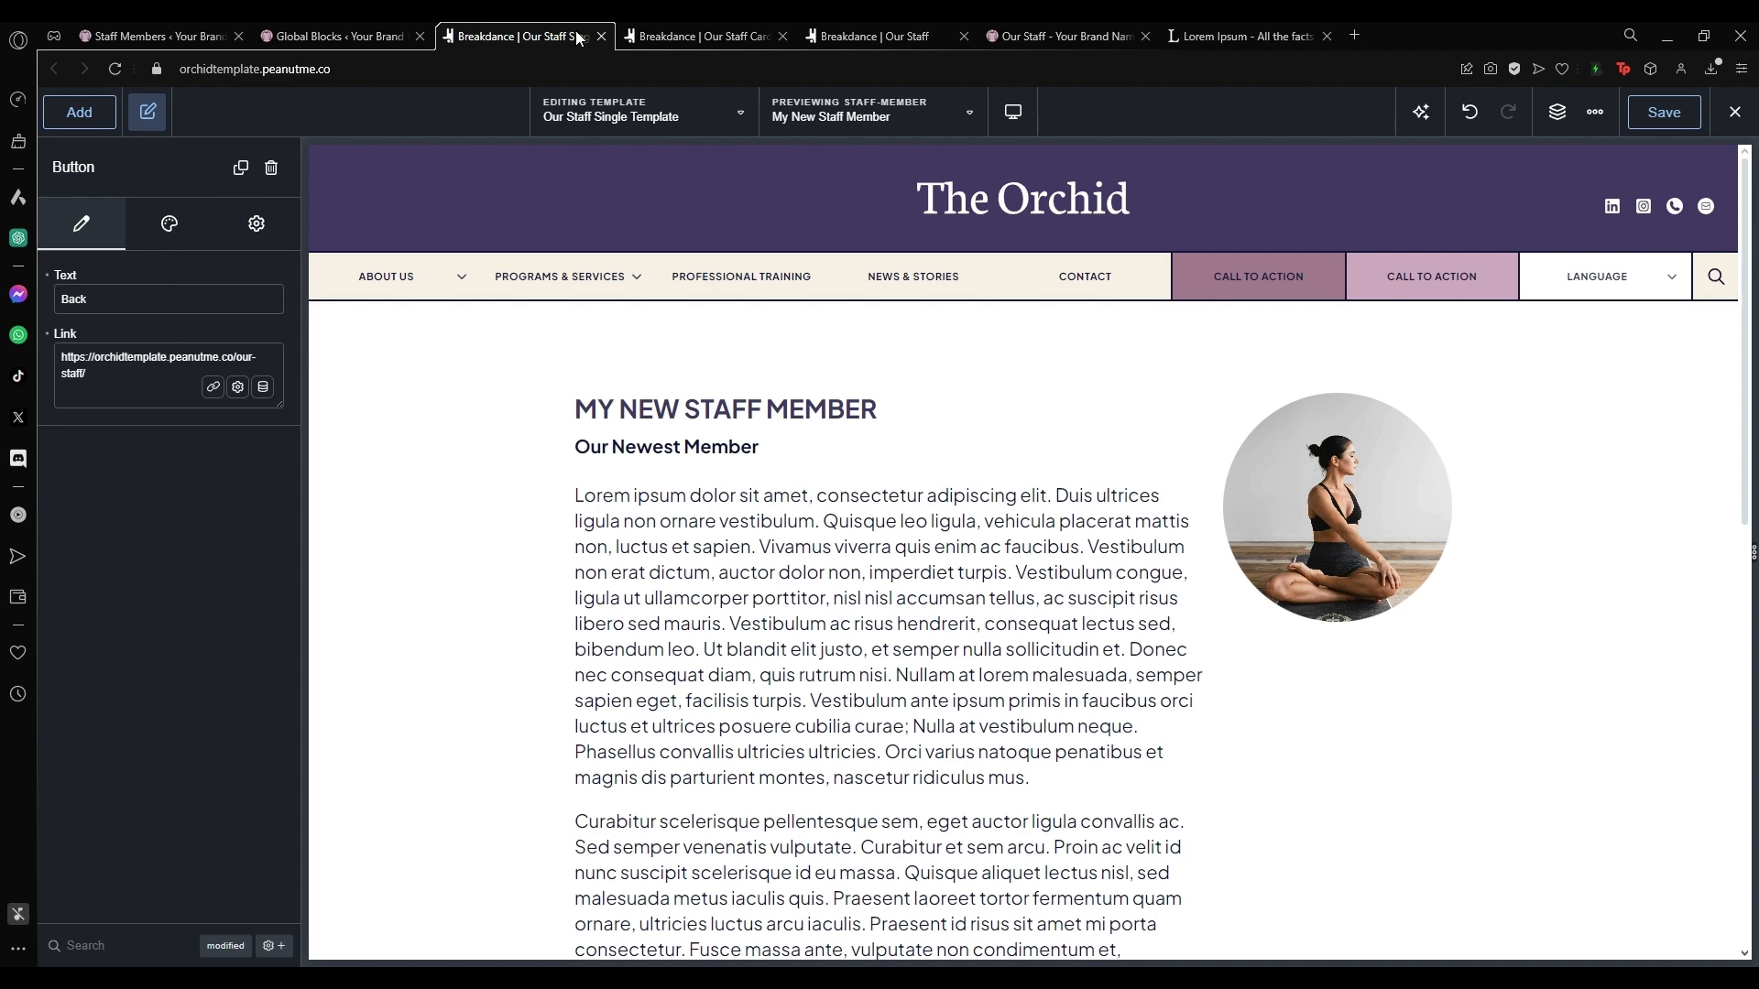
{"action": "left_click", "coordinate": [675, 36]}
Inspect the content settings of the Our Staff Card's wrapper link, heading, text and button elements.
{"action": "scroll", "coordinate": [920, 724], "scroll_direction": "down", "scroll_amount": 3}
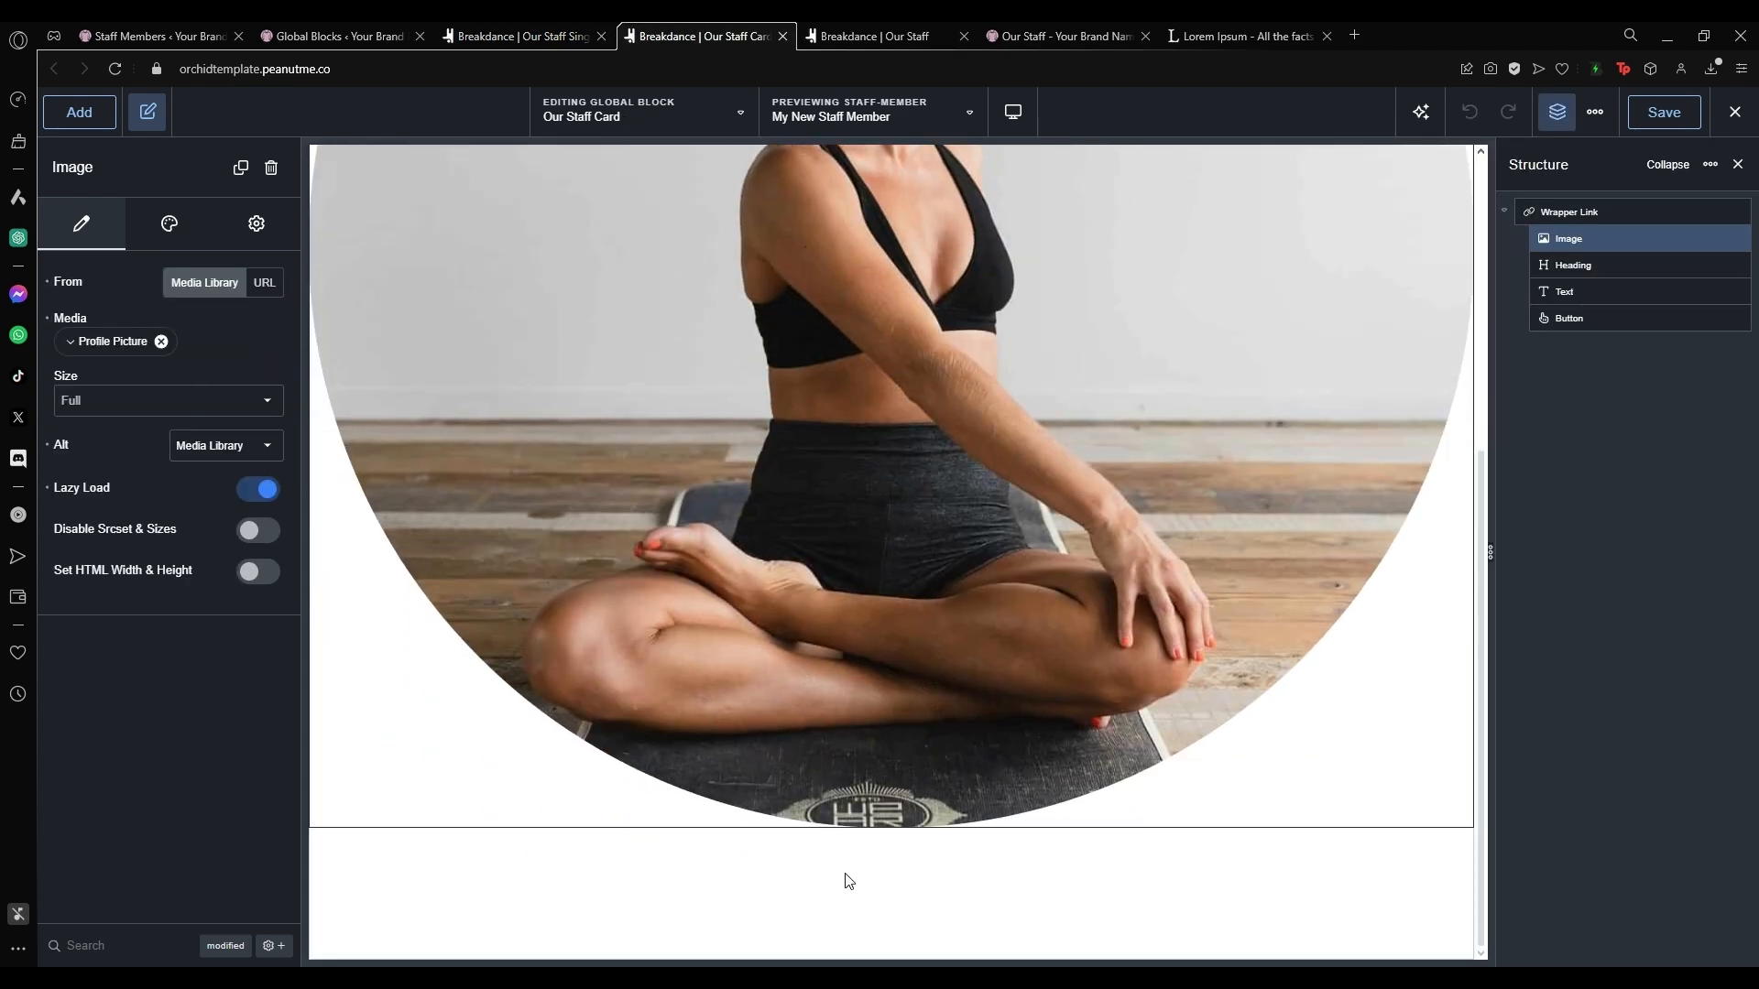
{"action": "left_click", "coordinate": [861, 902]}
{"action": "left_click", "coordinate": [1605, 267]}
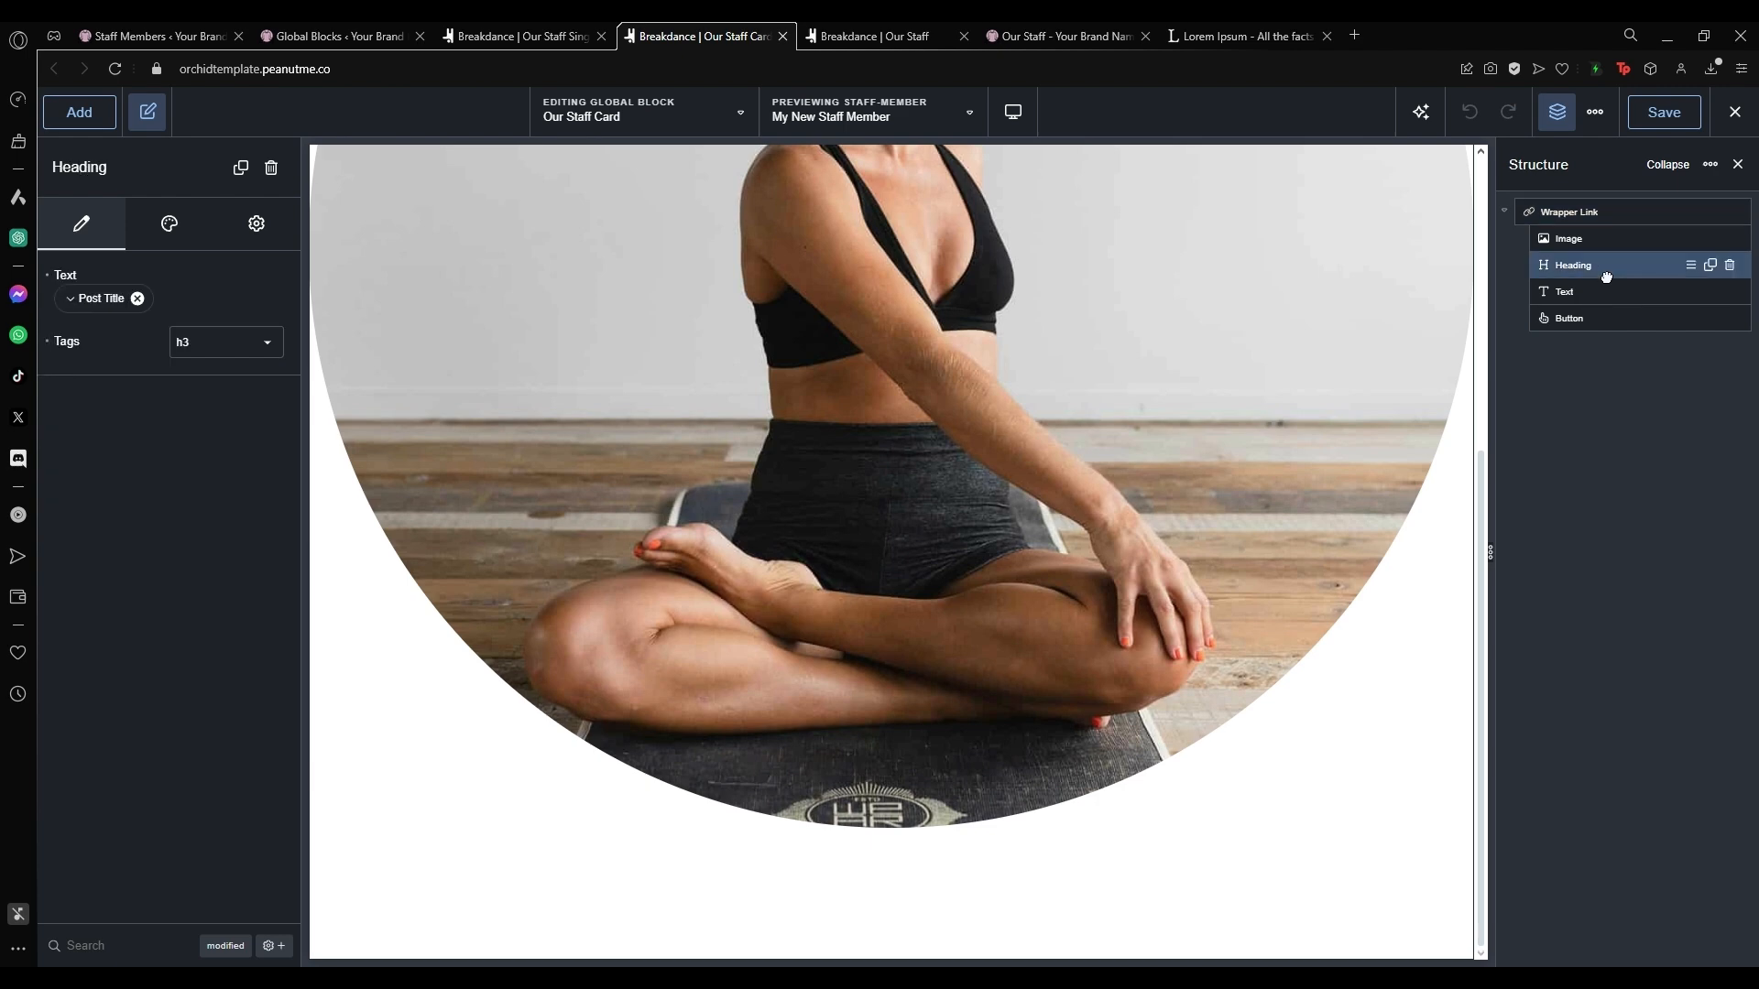
{"action": "left_click", "coordinate": [903, 882]}
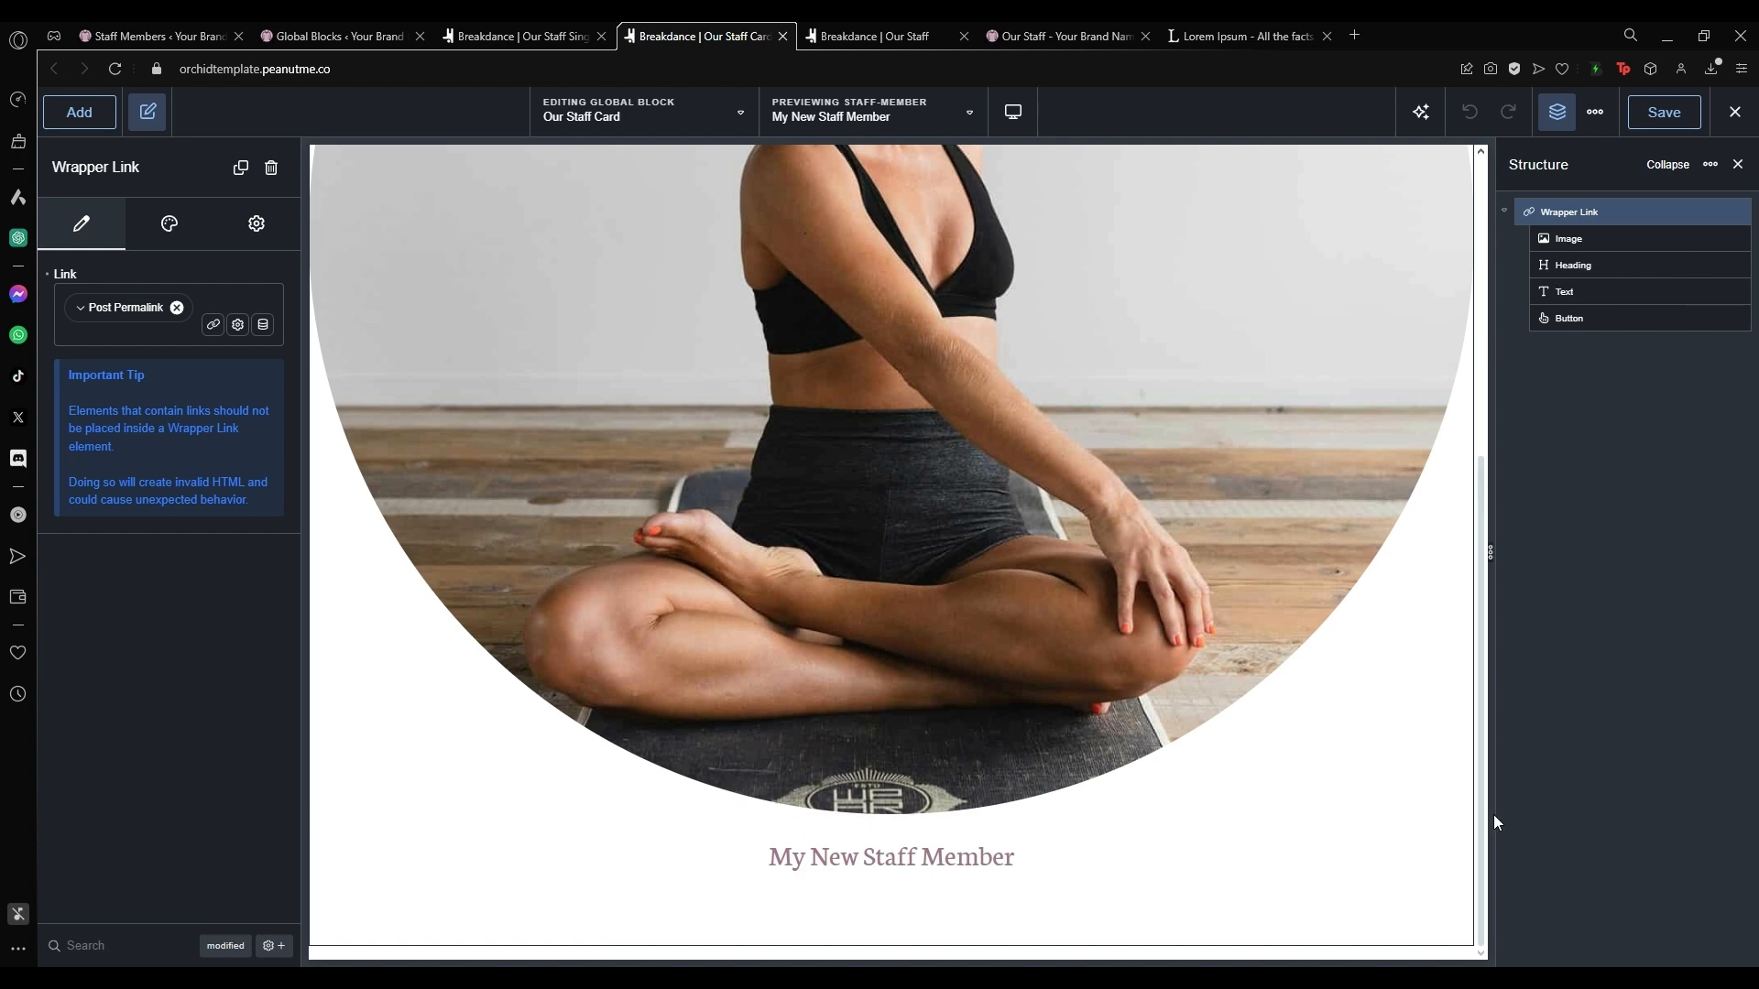
{"action": "left_click", "coordinate": [1563, 269]}
{"action": "left_click", "coordinate": [1567, 293]}
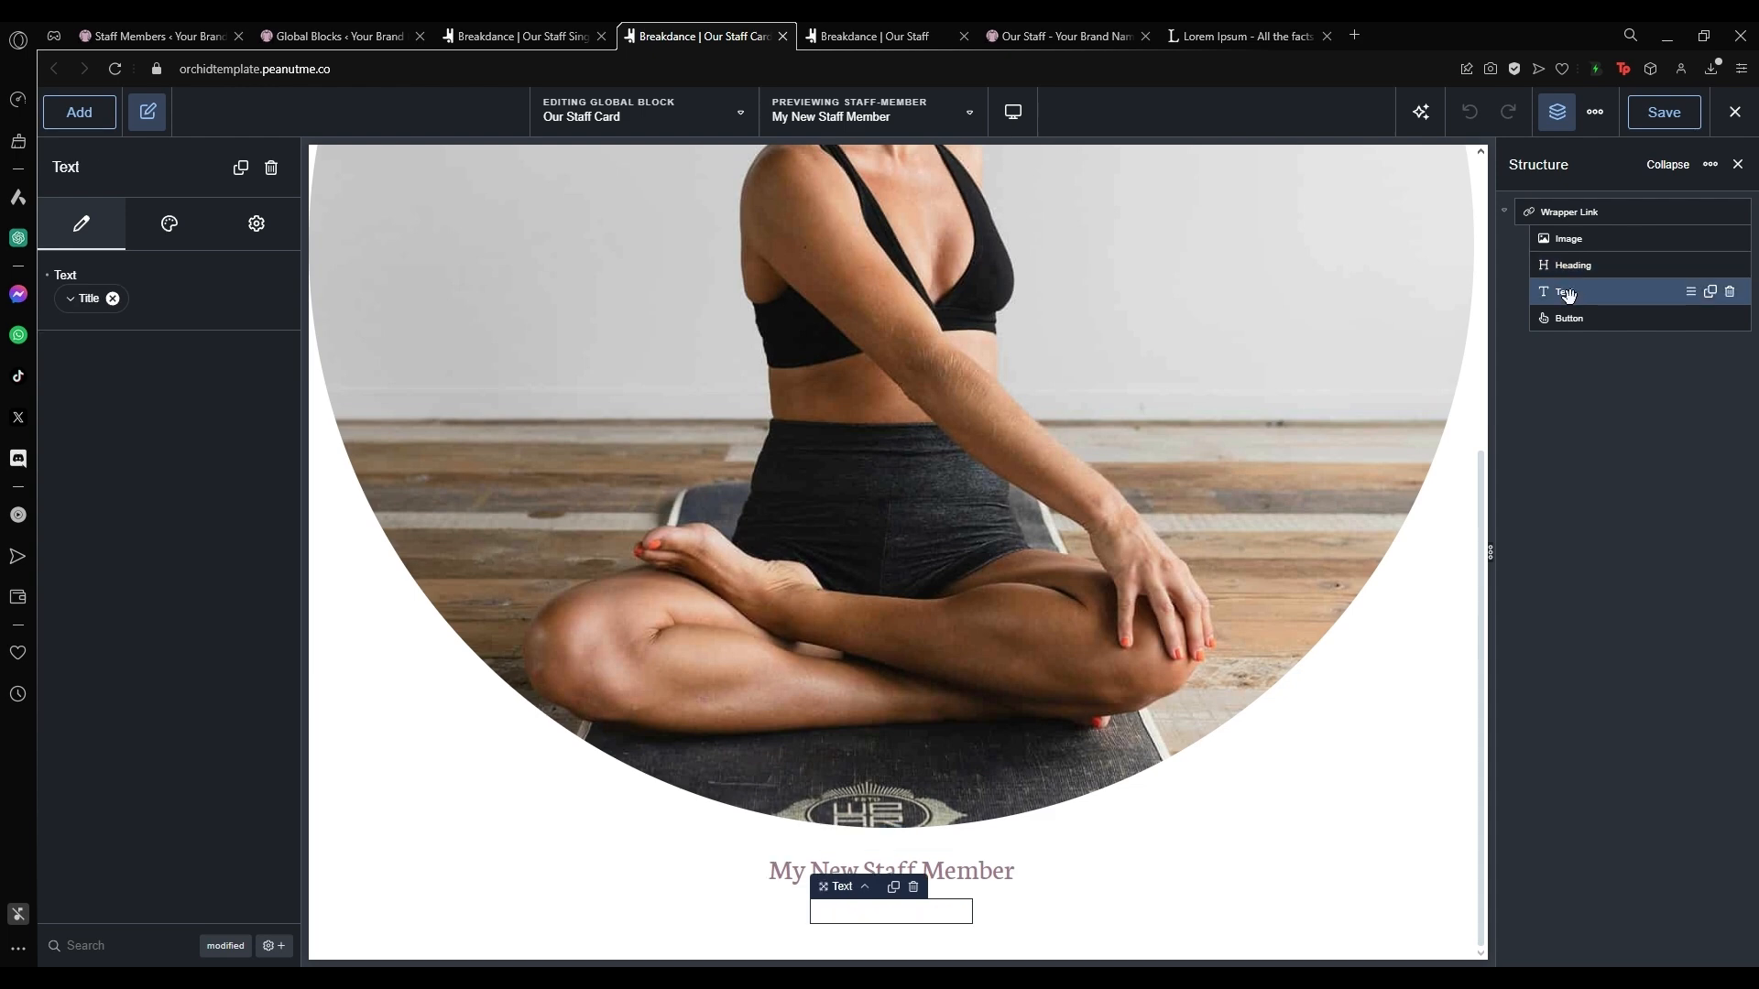
{"action": "left_click", "coordinate": [861, 916]}
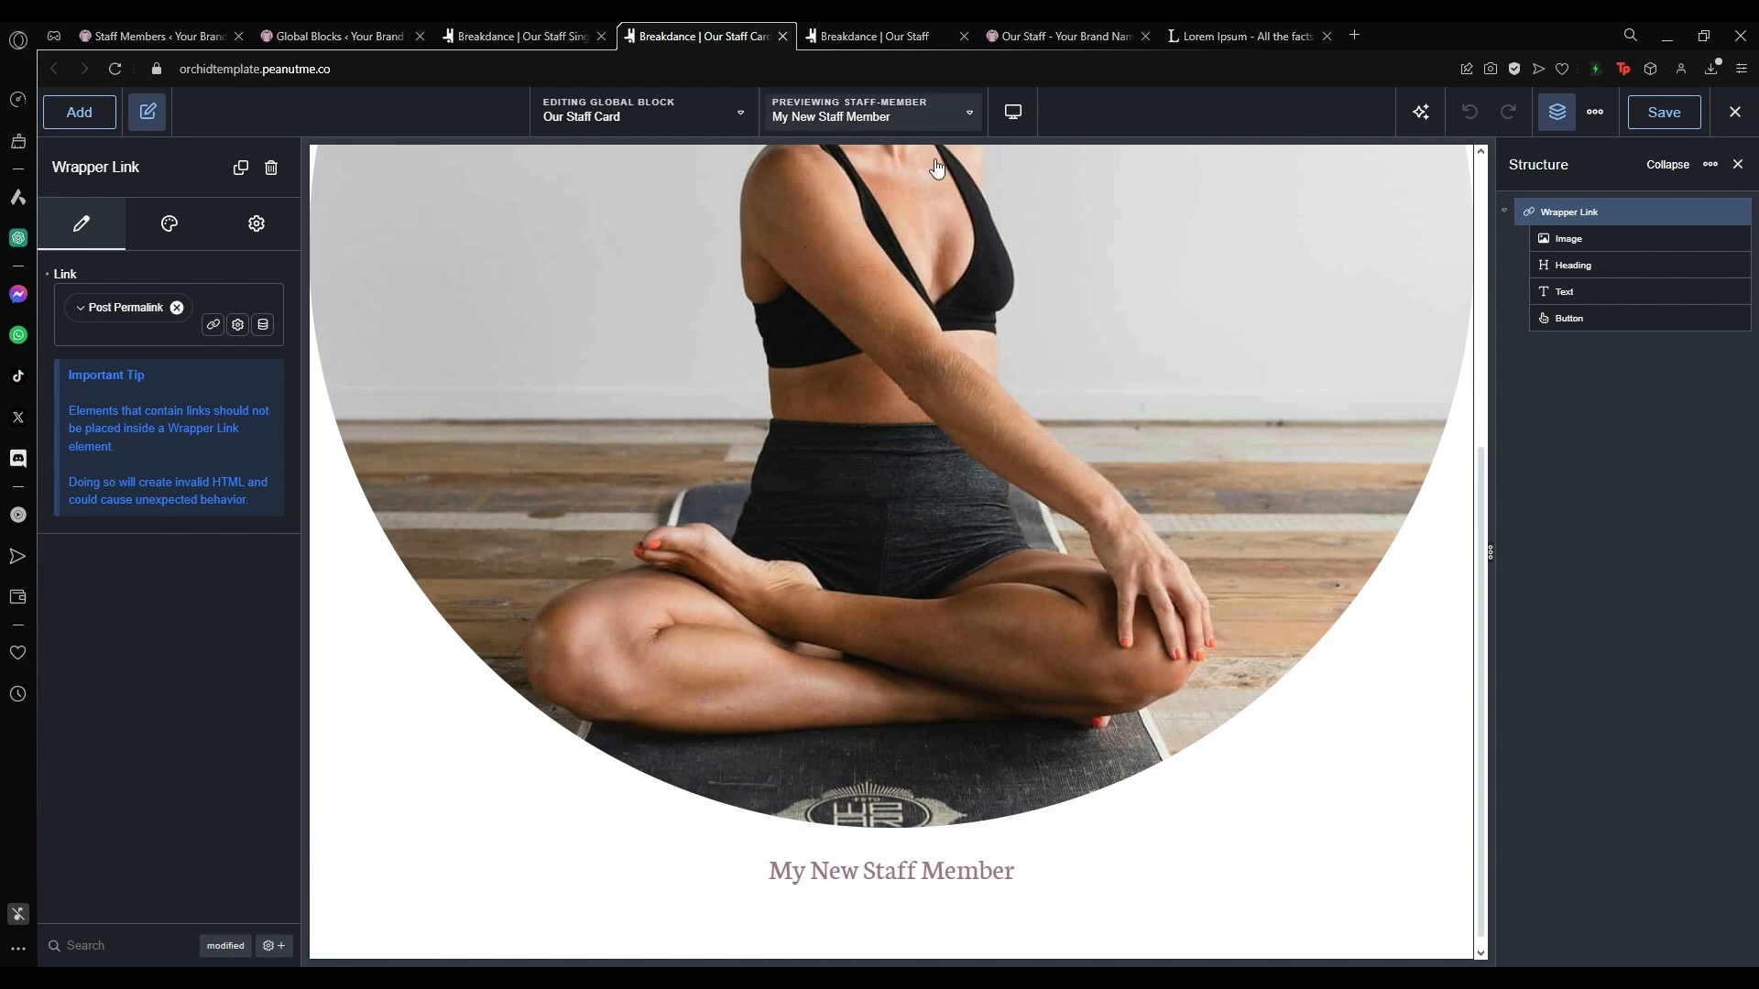
{"action": "scroll", "coordinate": [869, 907], "scroll_direction": "down", "scroll_amount": 1}
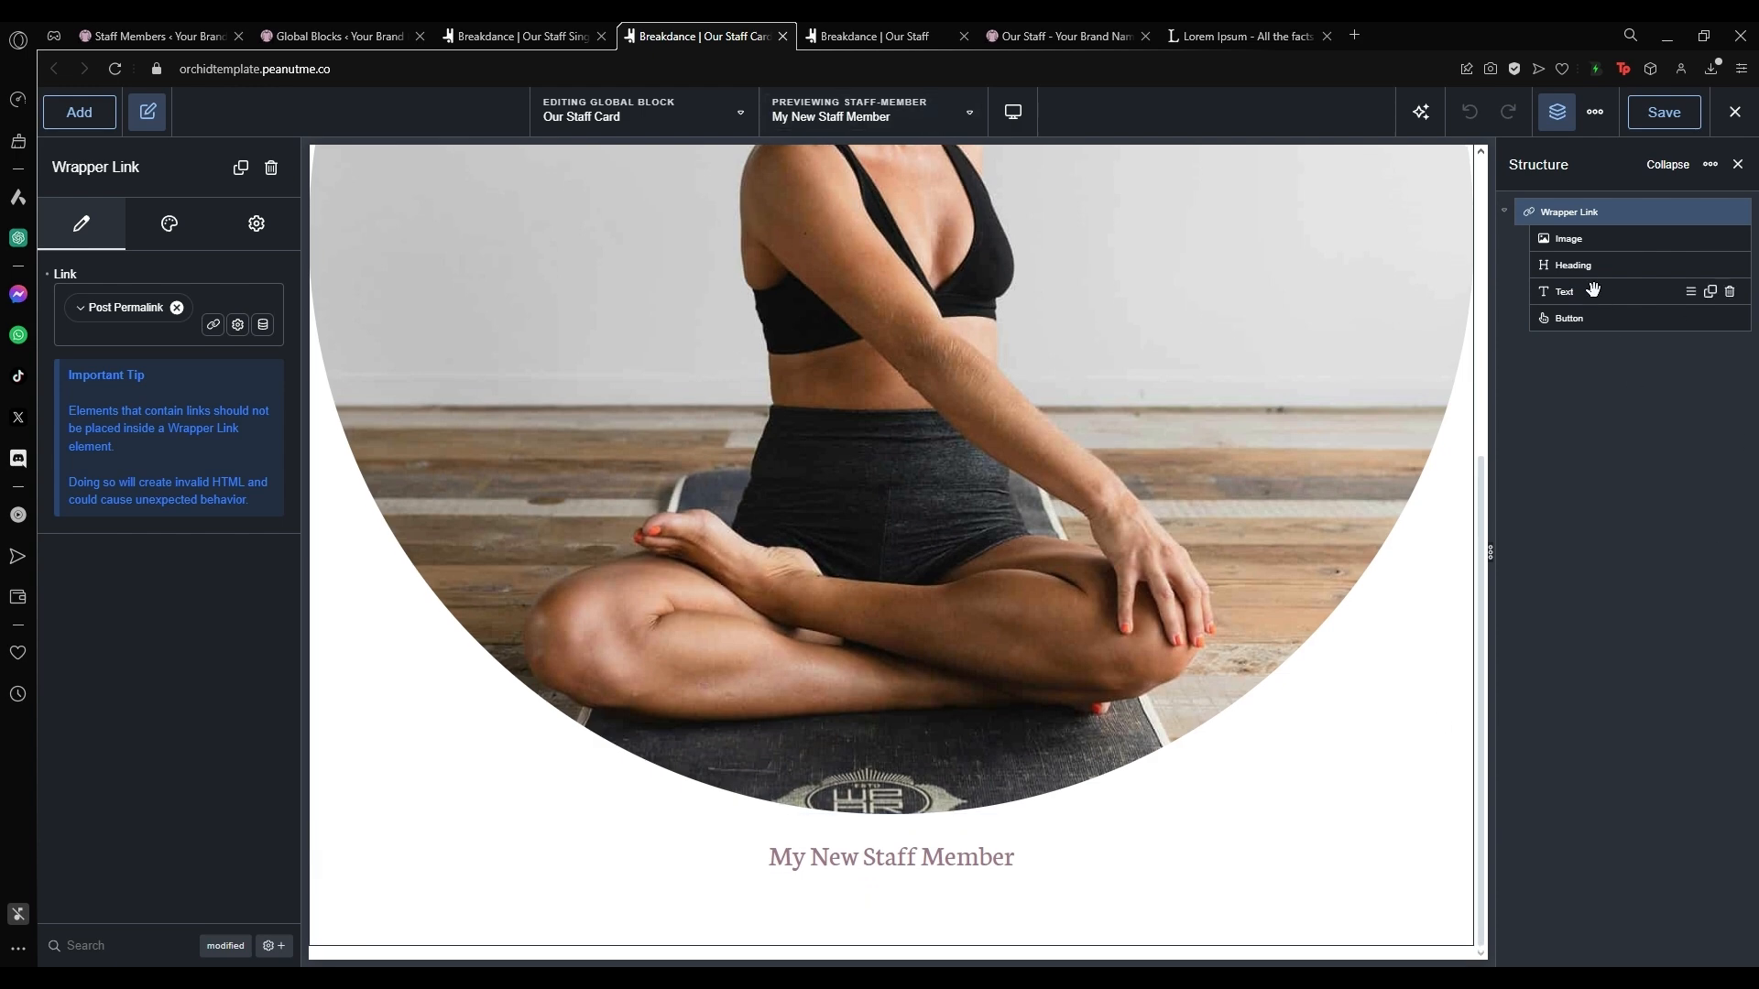
{"action": "left_click", "coordinate": [930, 866]}
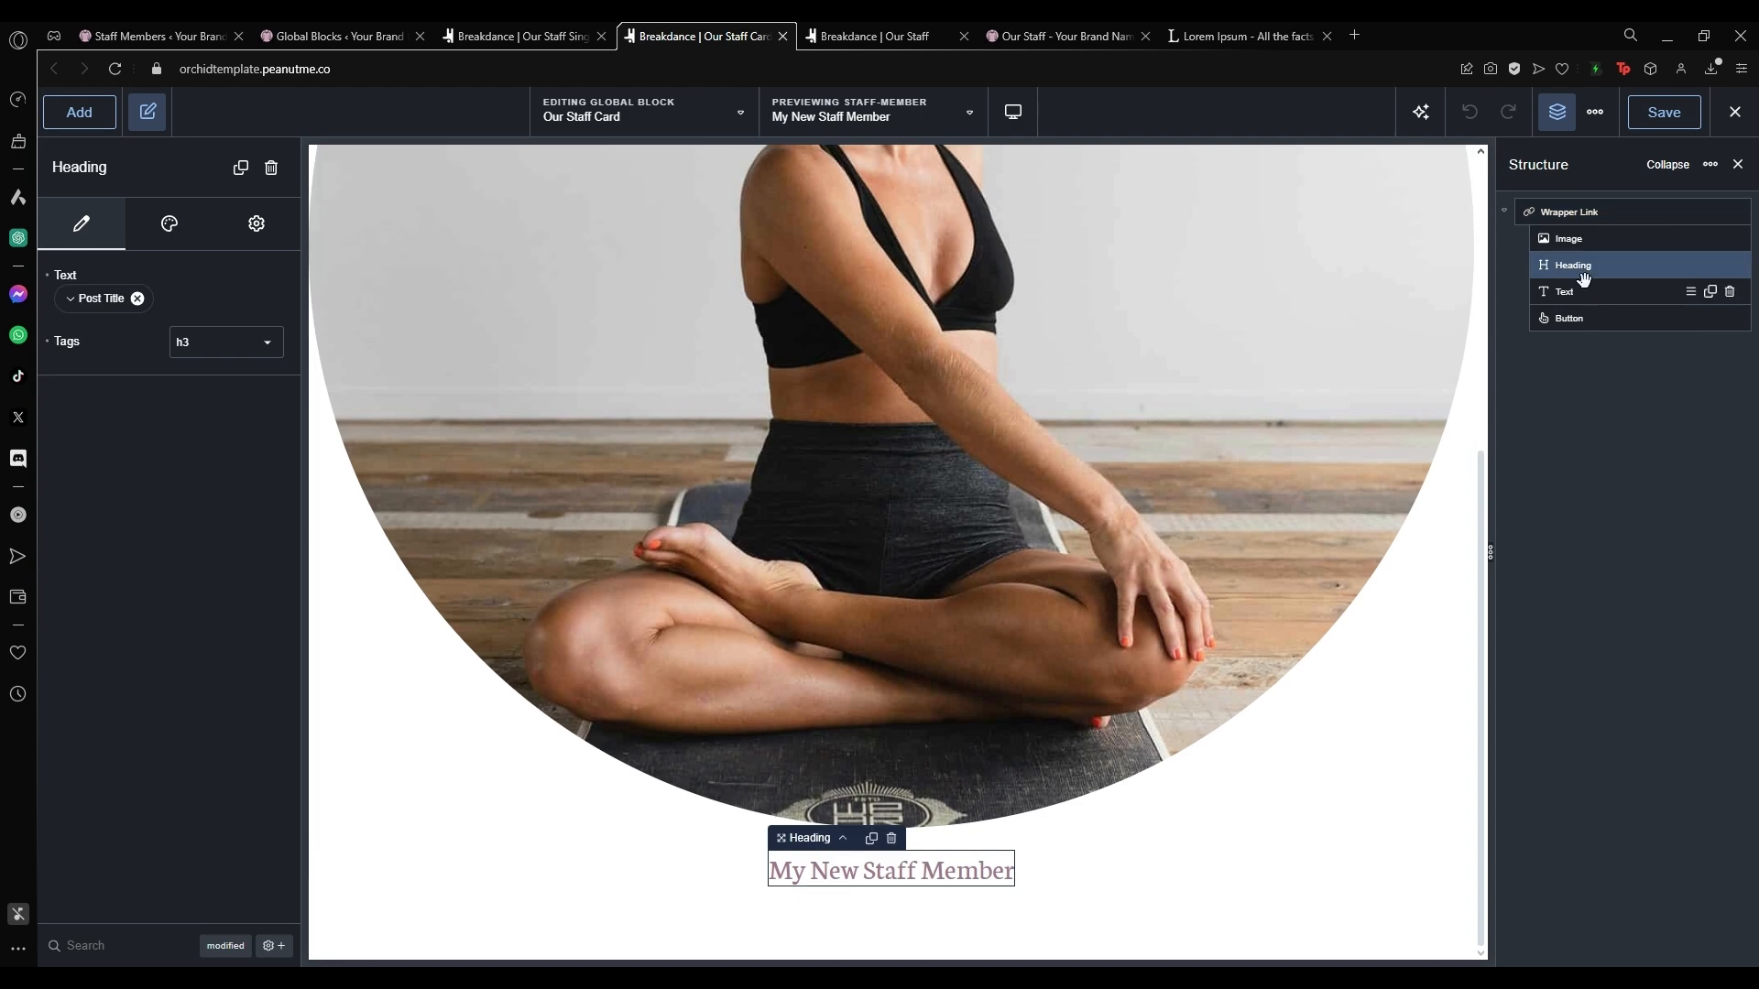
{"action": "left_click", "coordinate": [1585, 293]}
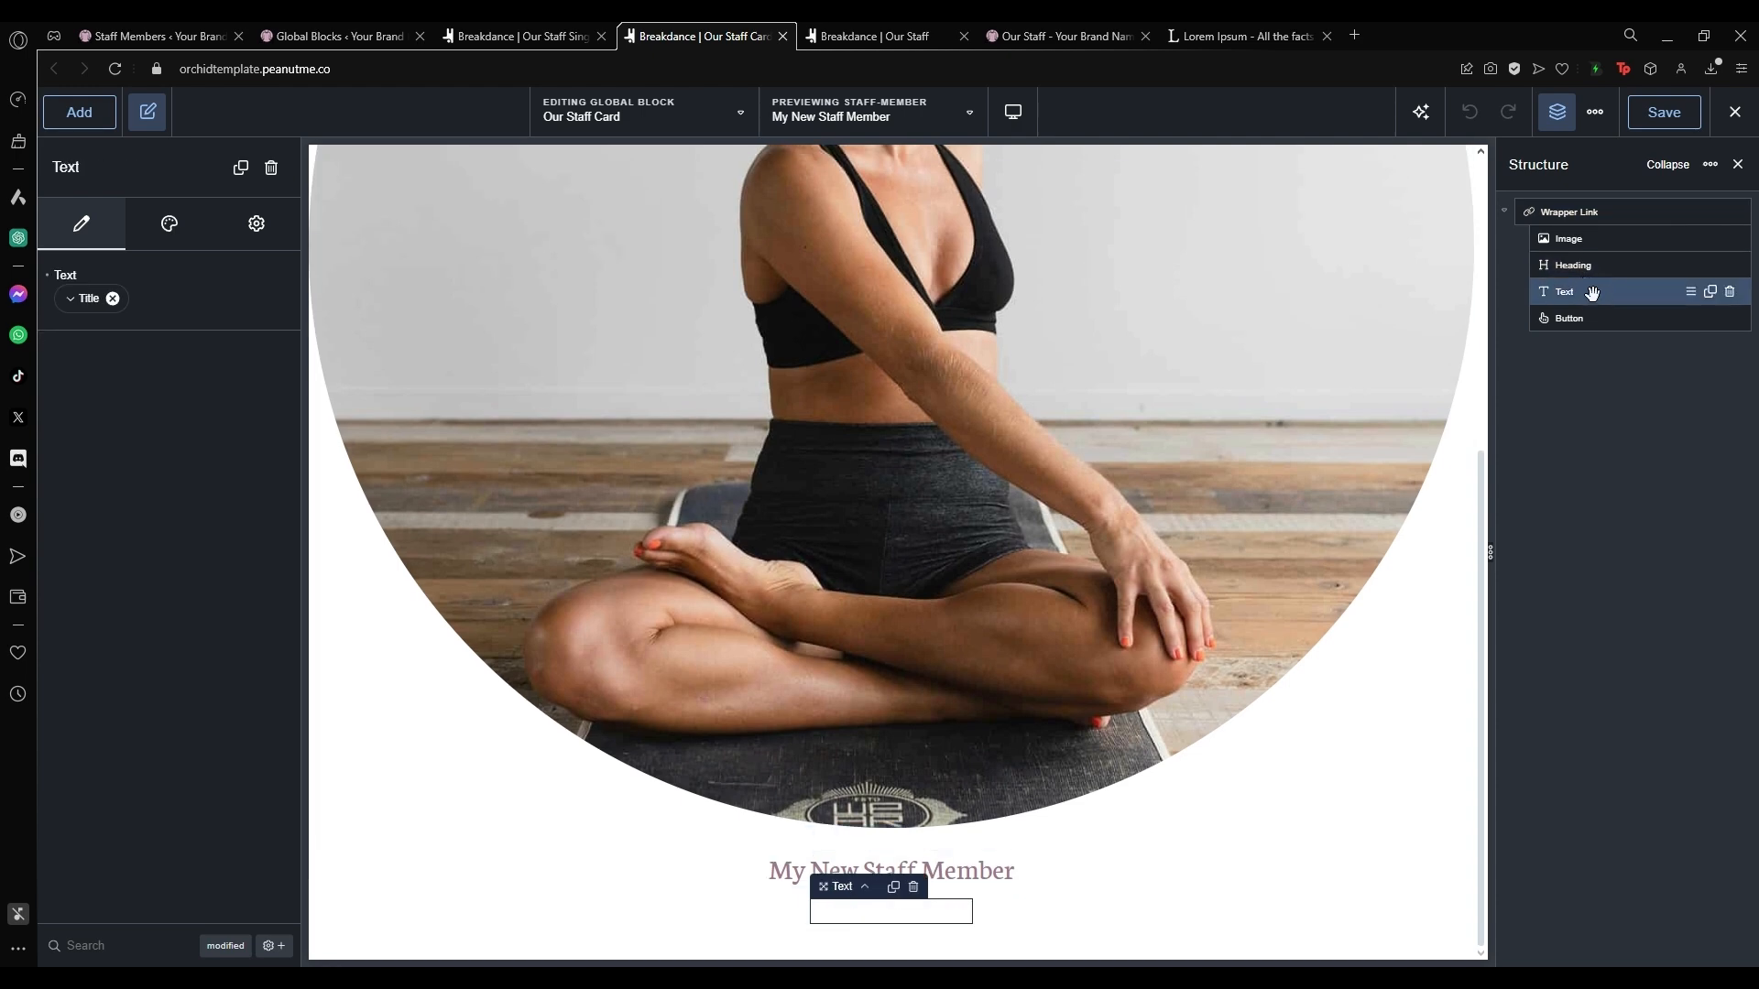
{"action": "left_click", "coordinate": [1597, 320]}
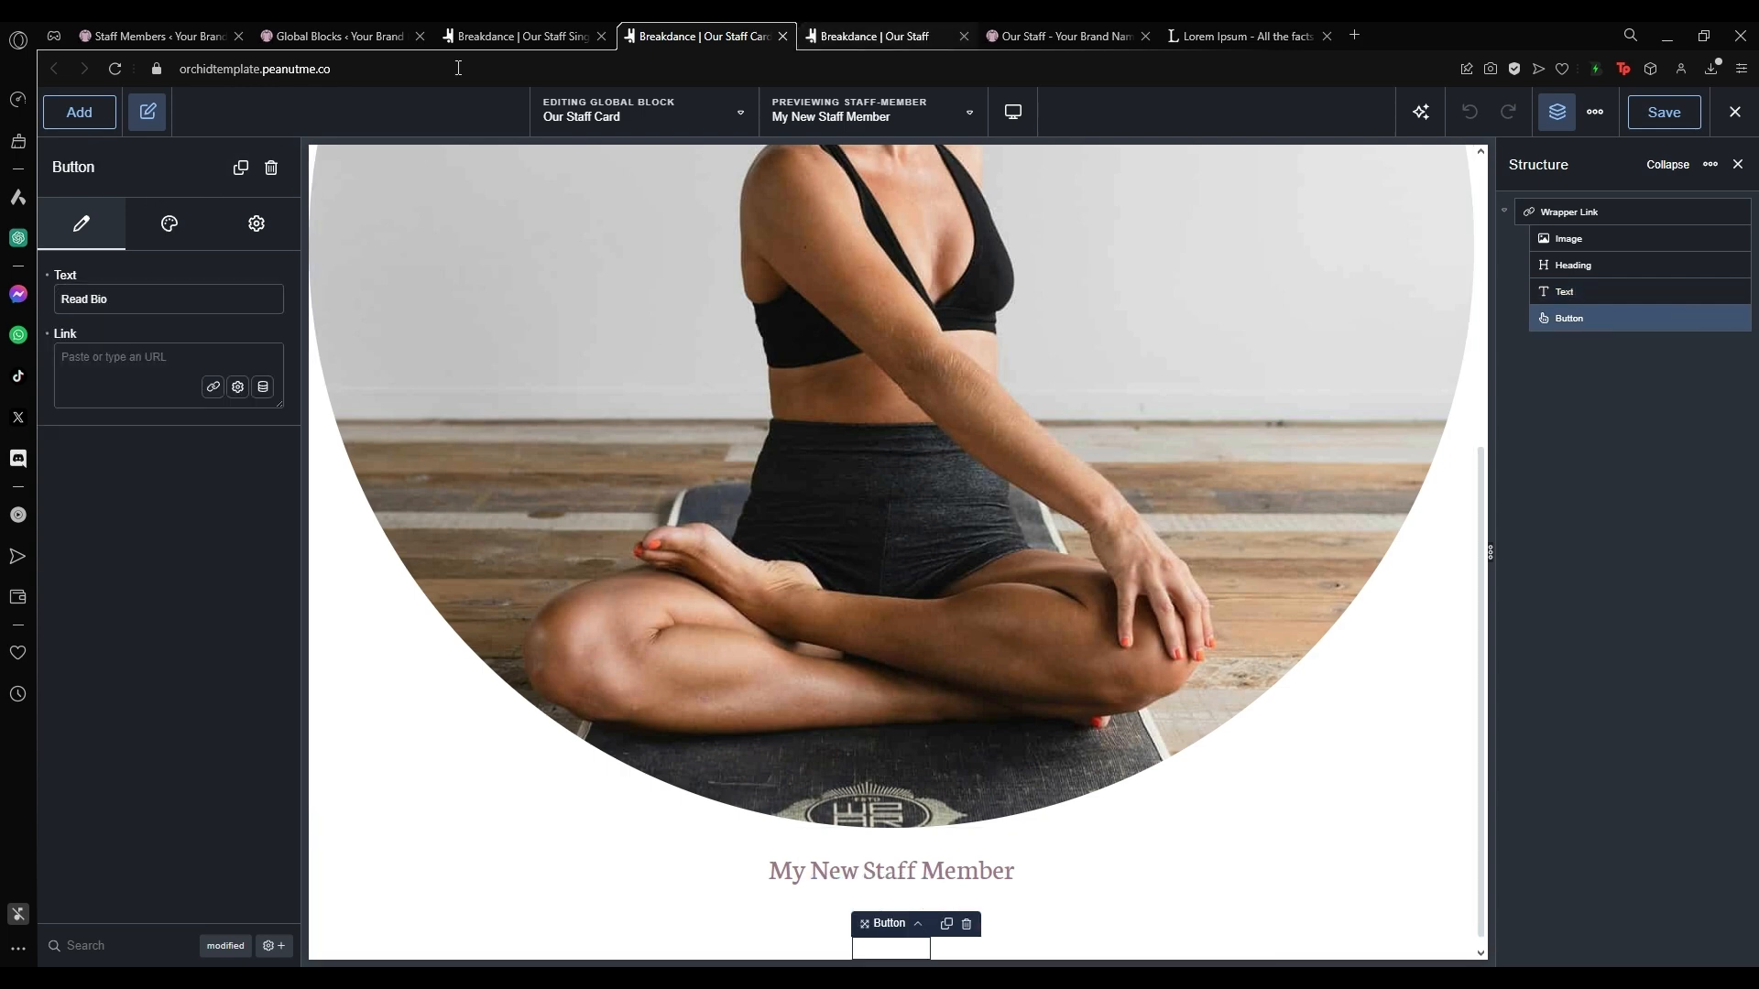
Review the typography design settings of the card's Text element, then collapse them.
{"action": "left_click", "coordinate": [1583, 291]}
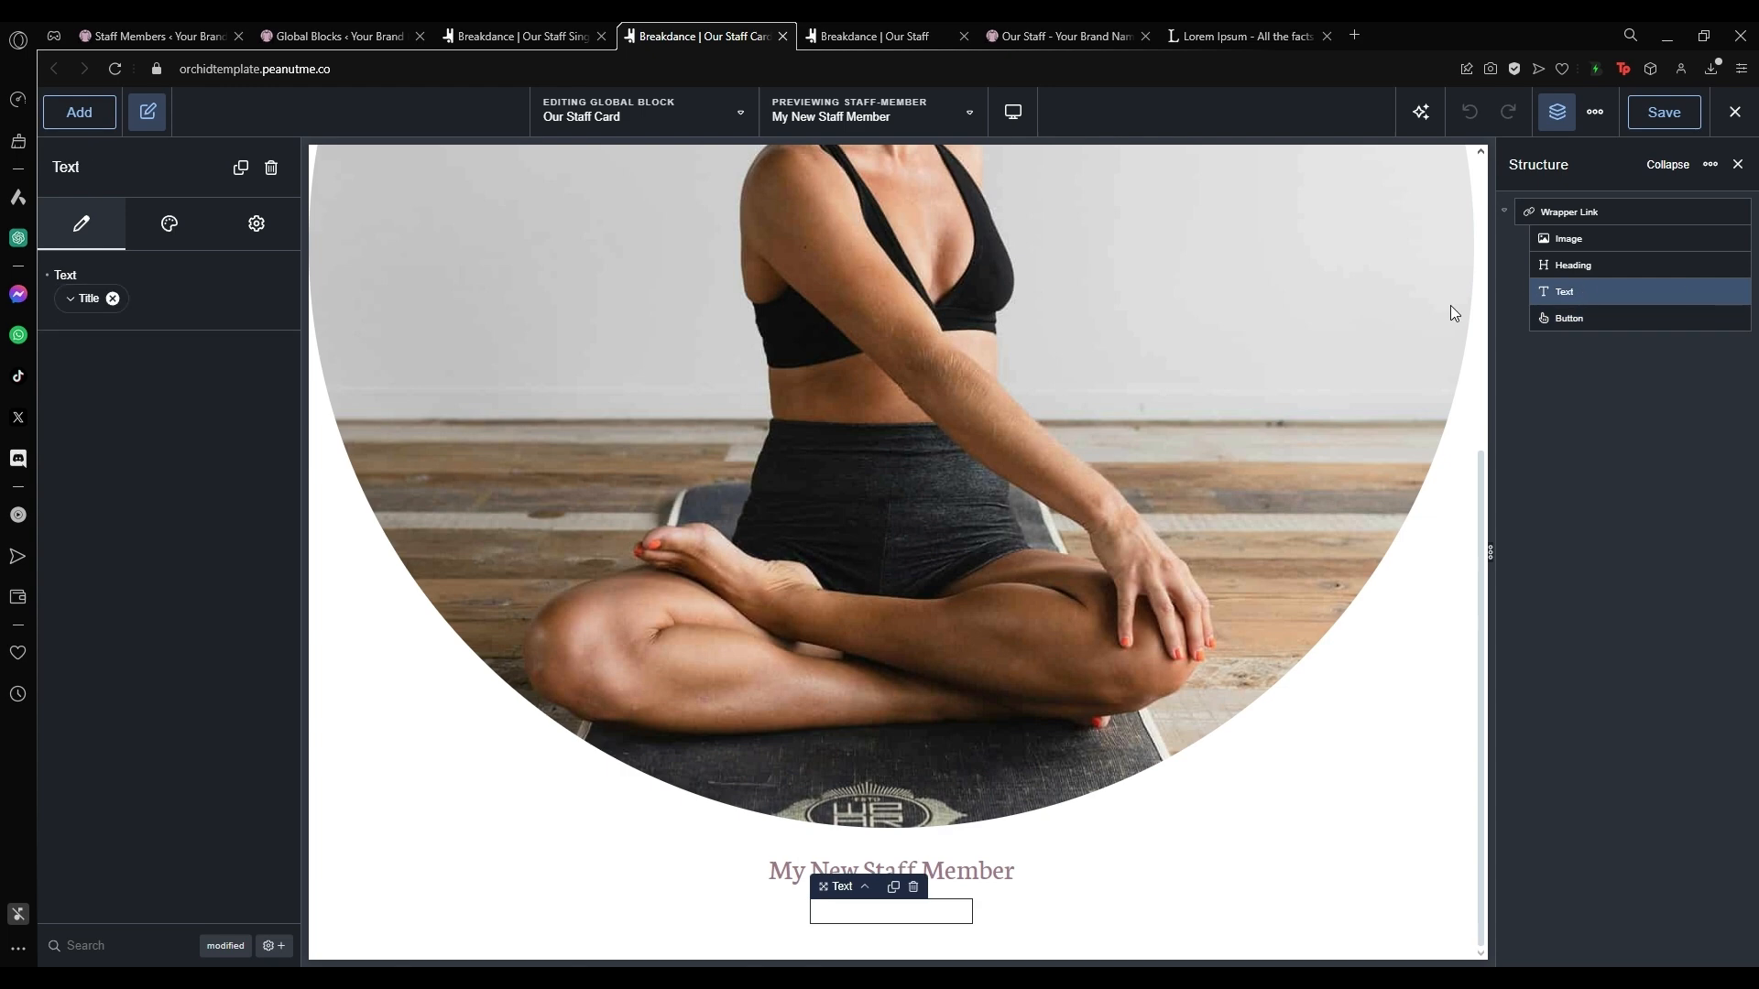
{"action": "left_click", "coordinate": [169, 225]}
{"action": "left_click", "coordinate": [130, 379]}
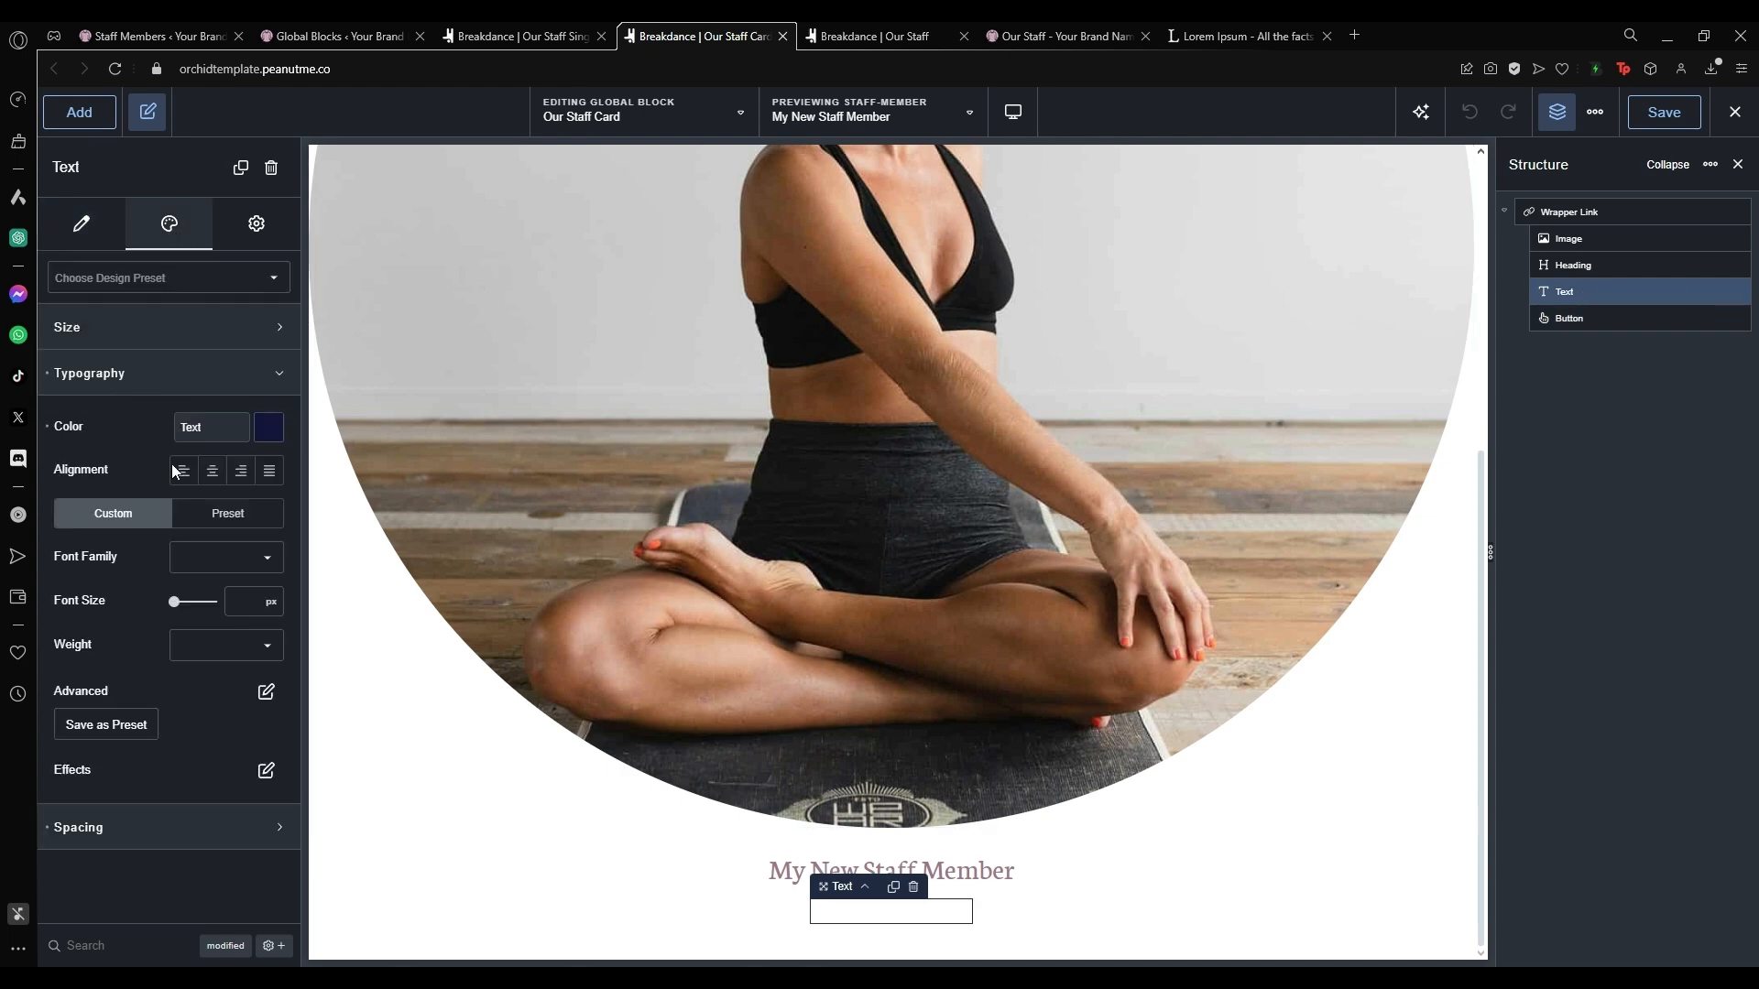
{"action": "left_click", "coordinate": [108, 366]}
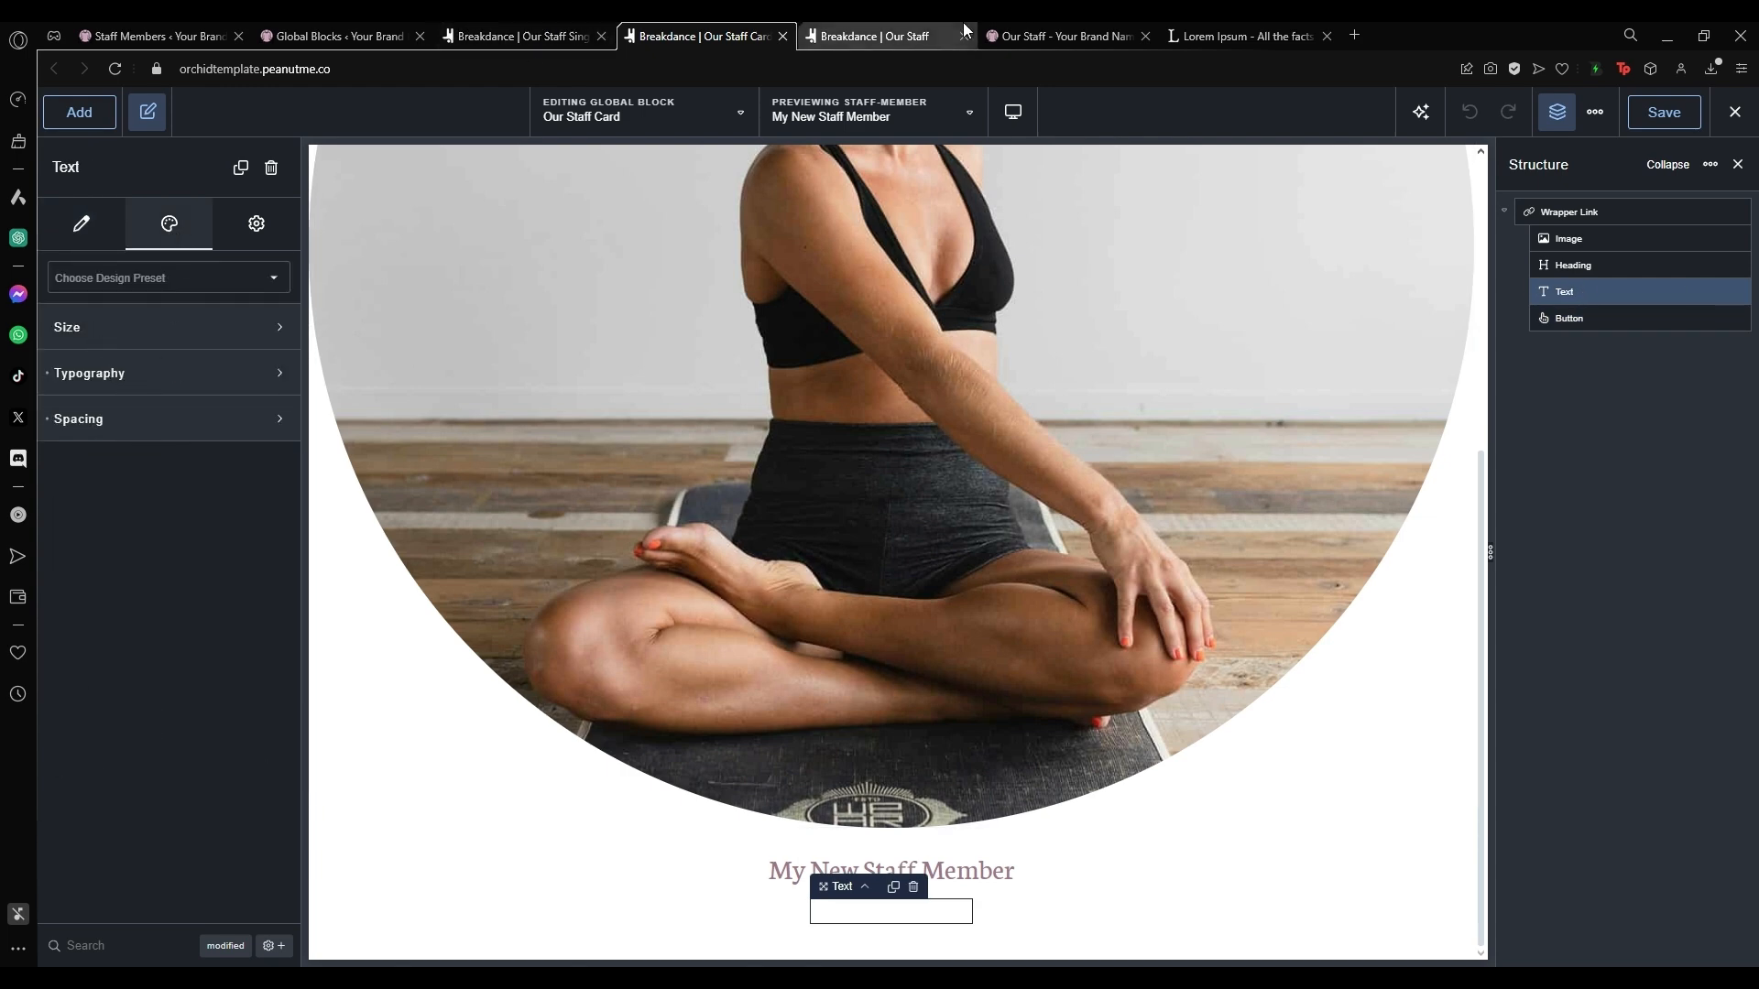
Check the staff name headings on the frontend Our Staff page and return to the Our Staff Card block.
{"action": "left_click", "coordinate": [1063, 36]}
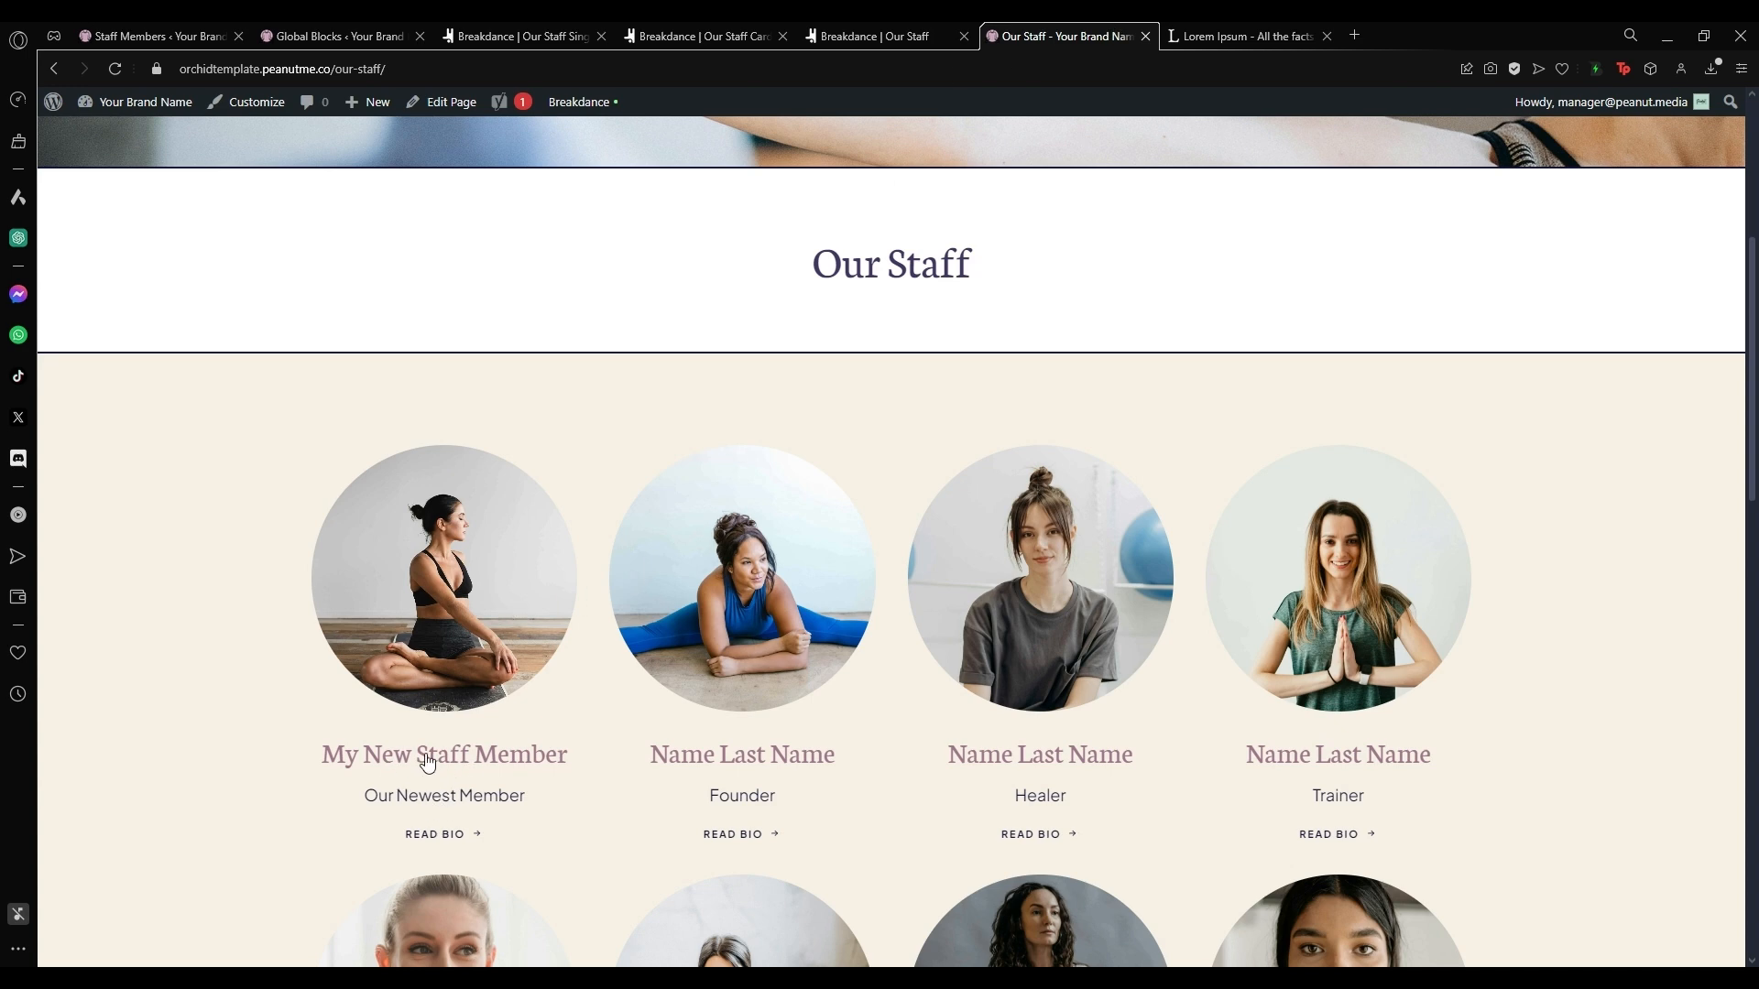
{"action": "left_click", "coordinate": [875, 36]}
{"action": "left_click", "coordinate": [716, 32]}
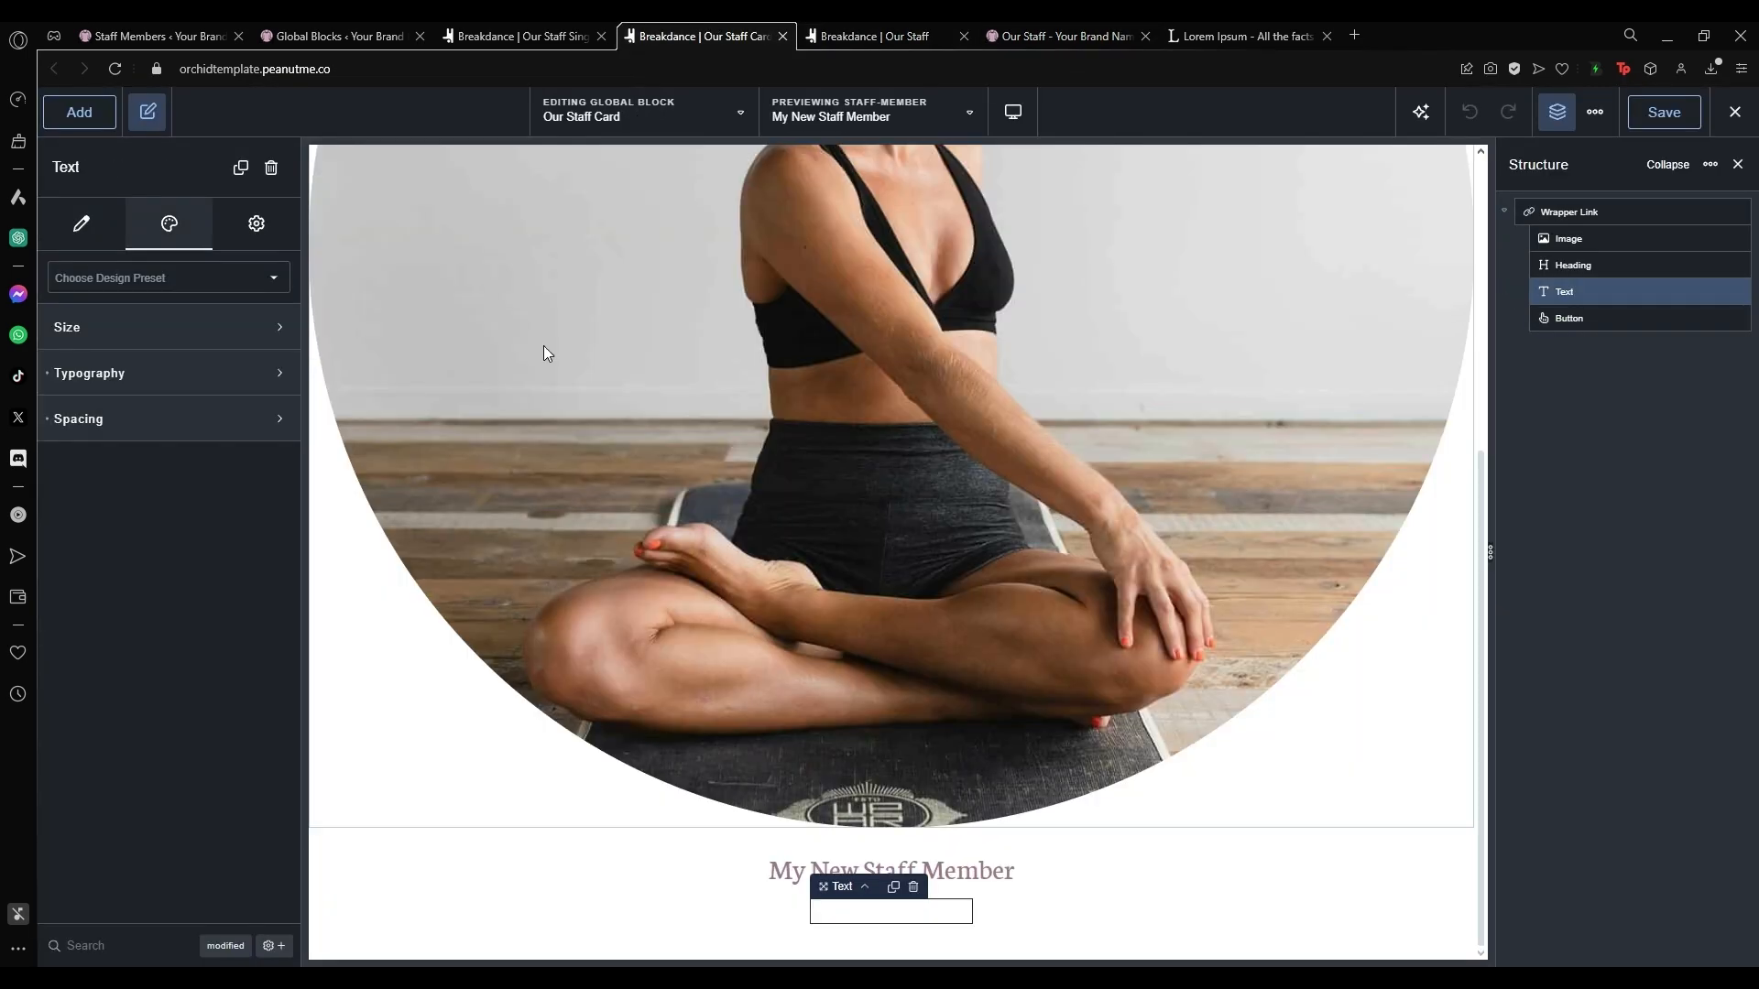
Set the card's Heading color to the Text palette color (#14143D) and save the Our Staff Card block.
{"action": "left_click", "coordinate": [788, 873]}
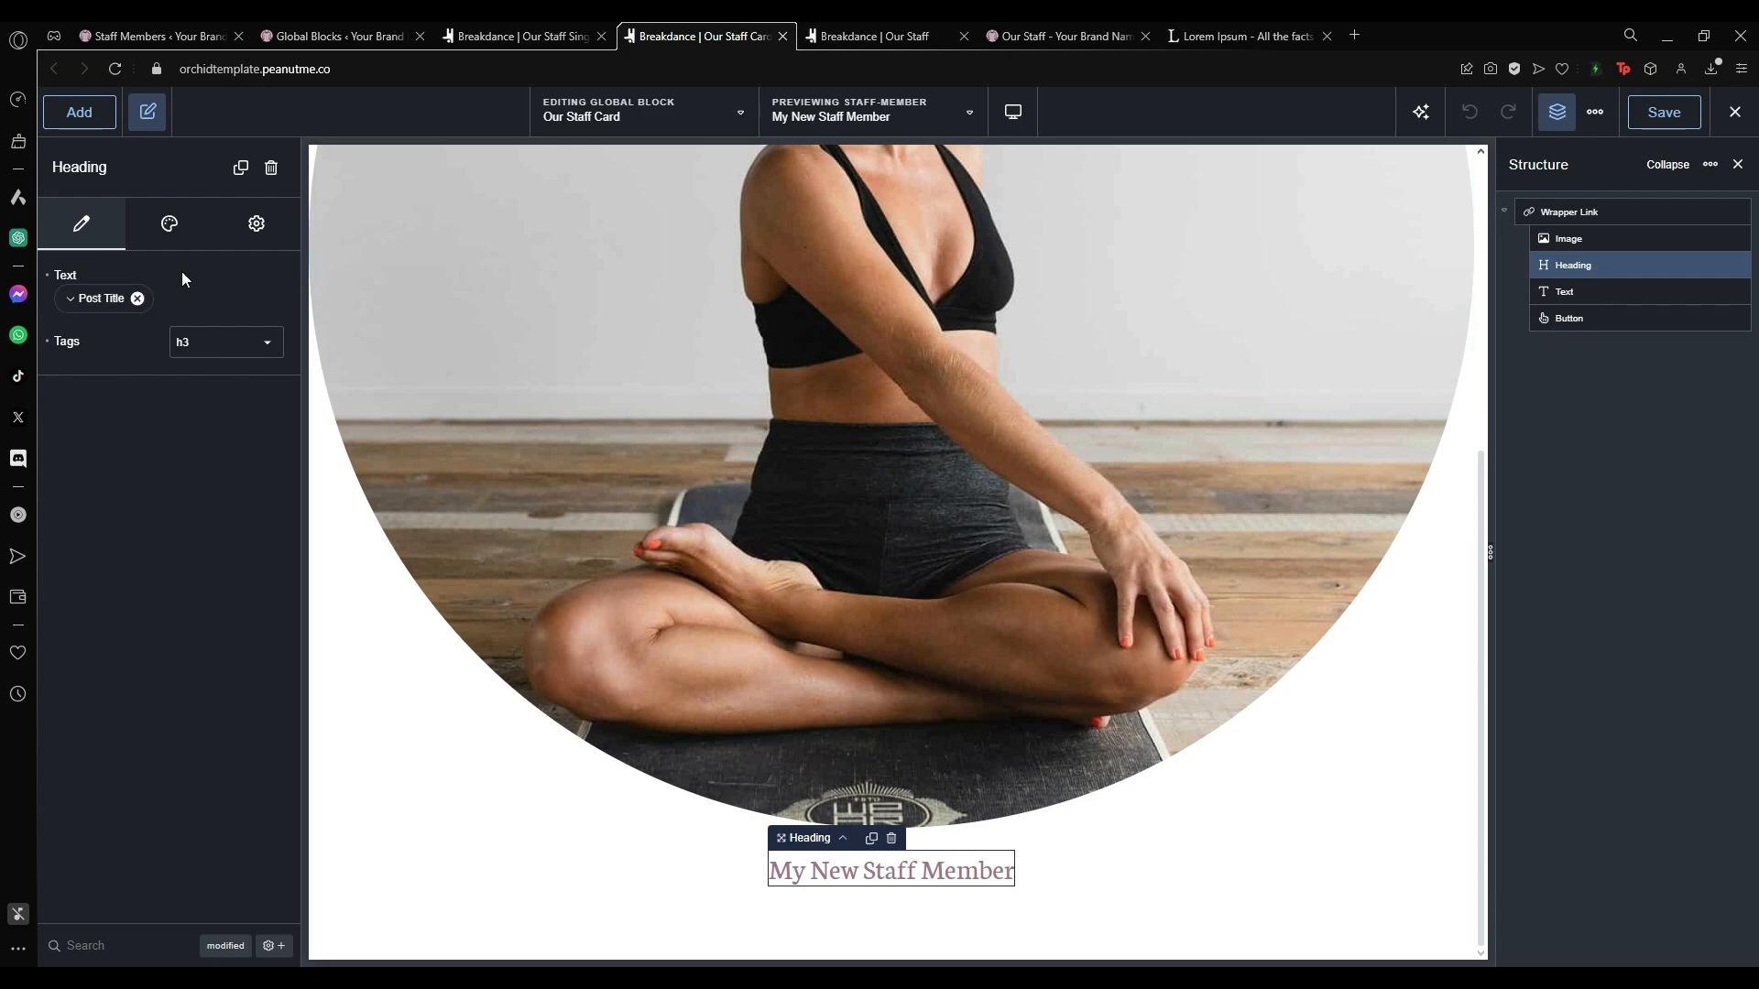
{"action": "left_click", "coordinate": [183, 329]}
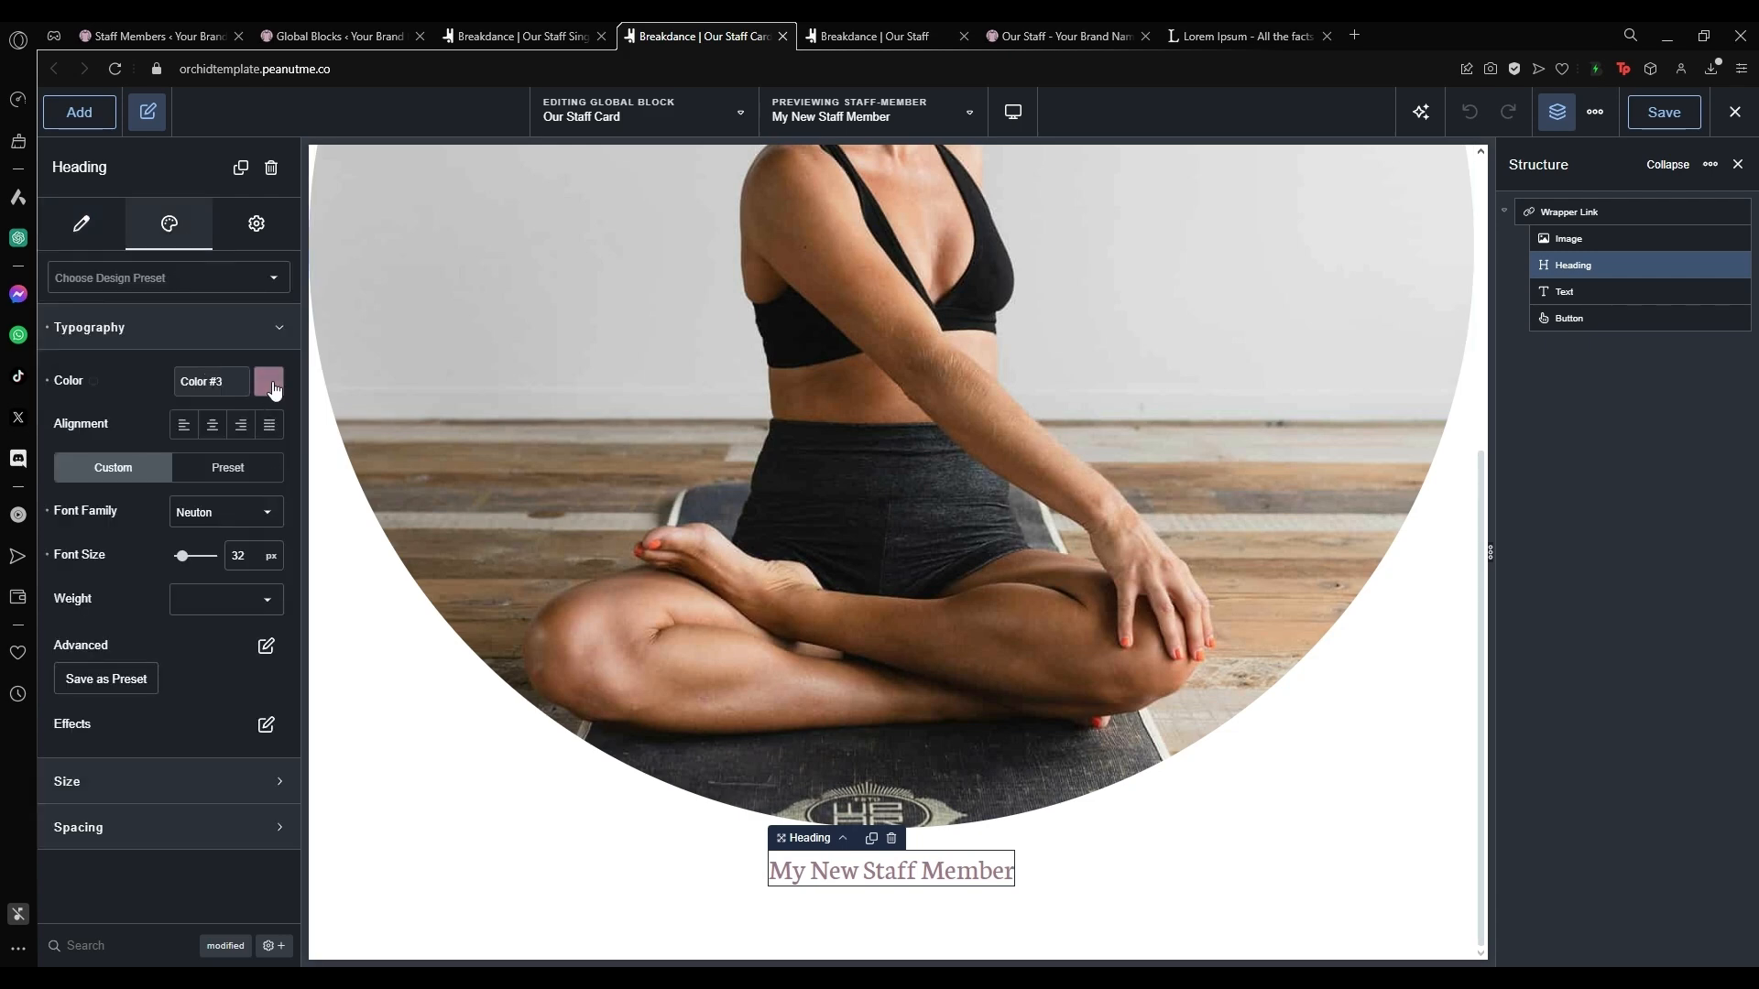
{"action": "left_click", "coordinate": [269, 383]}
{"action": "left_click", "coordinate": [118, 680]}
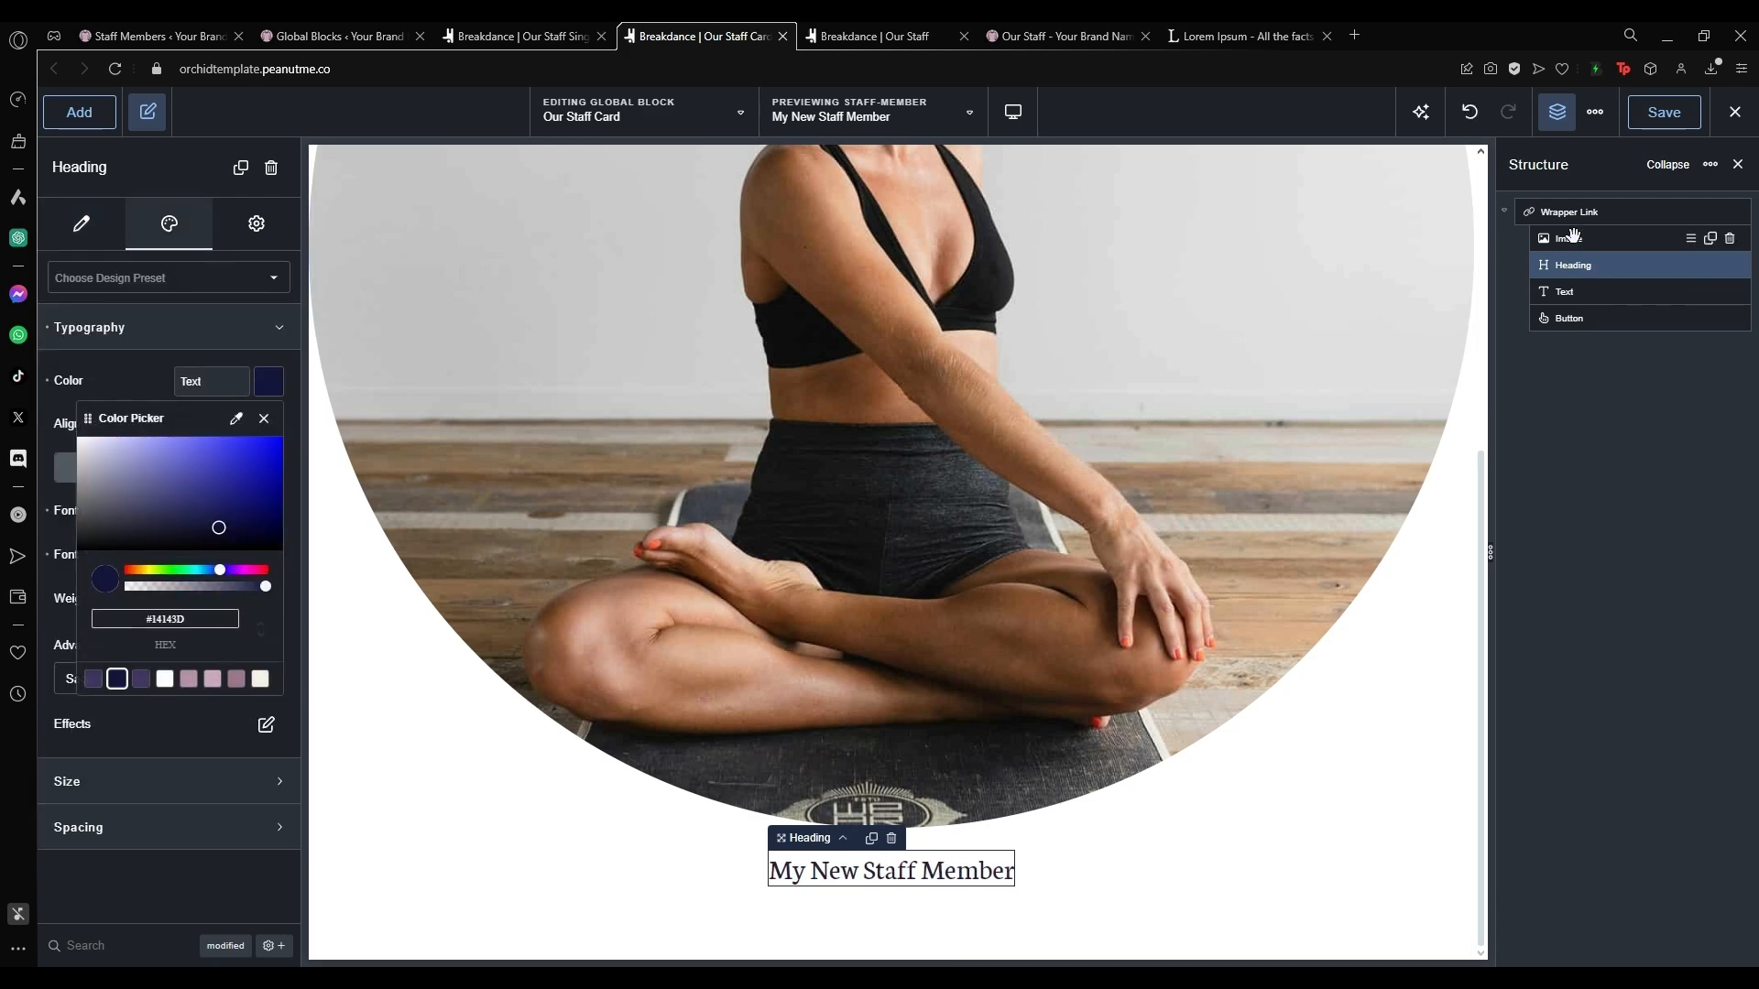
{"action": "left_click", "coordinate": [1664, 114]}
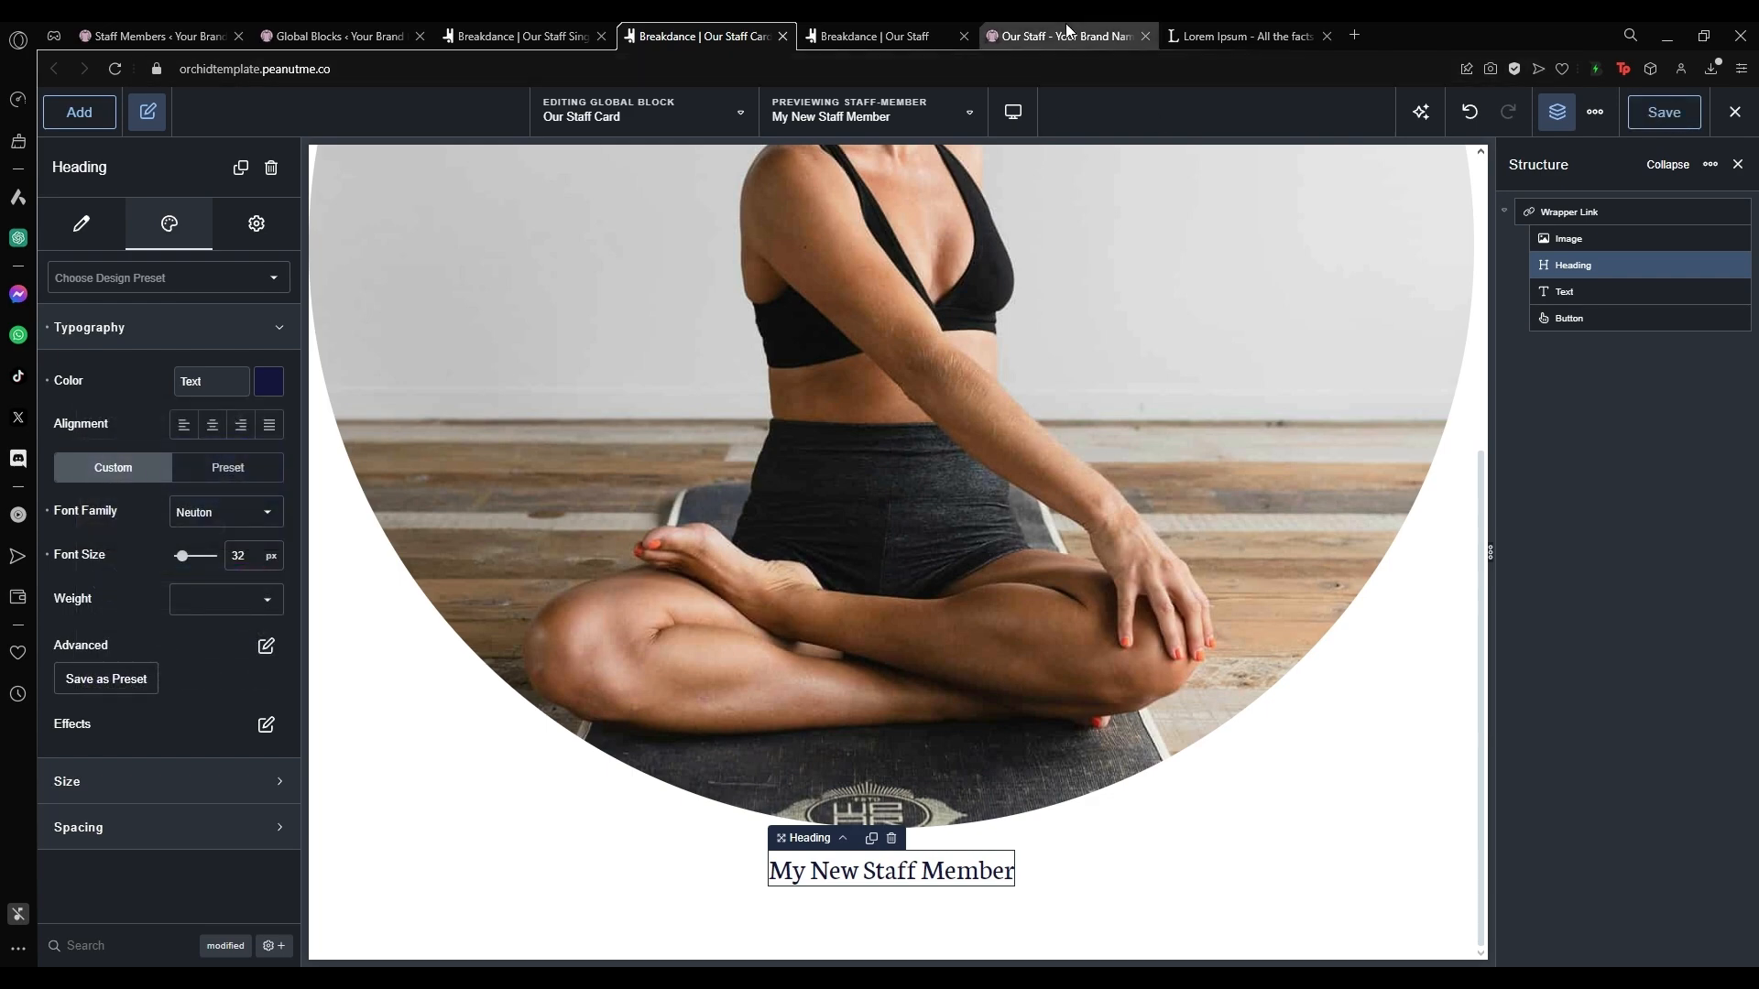
Reload the frontend Our Staff page and check the heading color across the whole staff grid.
{"action": "left_click", "coordinate": [885, 34]}
{"action": "left_click", "coordinate": [1017, 35]}
{"action": "key", "text": "ctrl+r"}
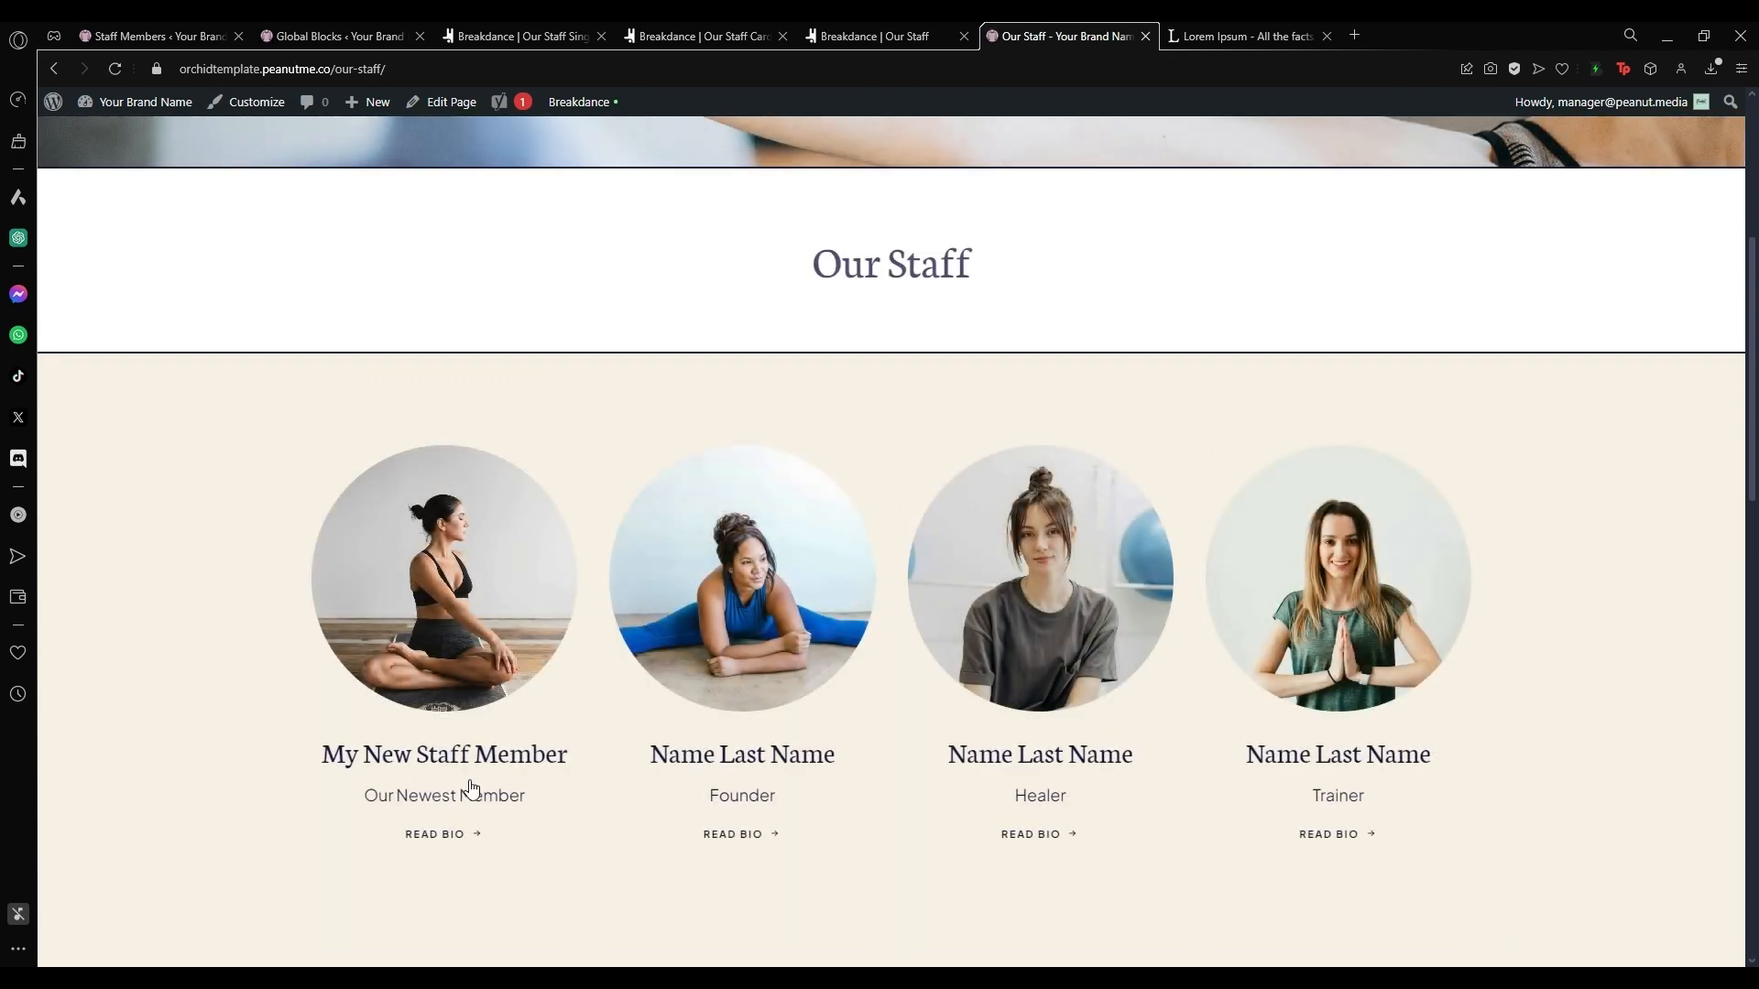
{"action": "scroll", "coordinate": [797, 738], "scroll_direction": "down", "scroll_amount": 5}
{"action": "scroll", "coordinate": [799, 739], "scroll_direction": "down", "scroll_amount": 5}
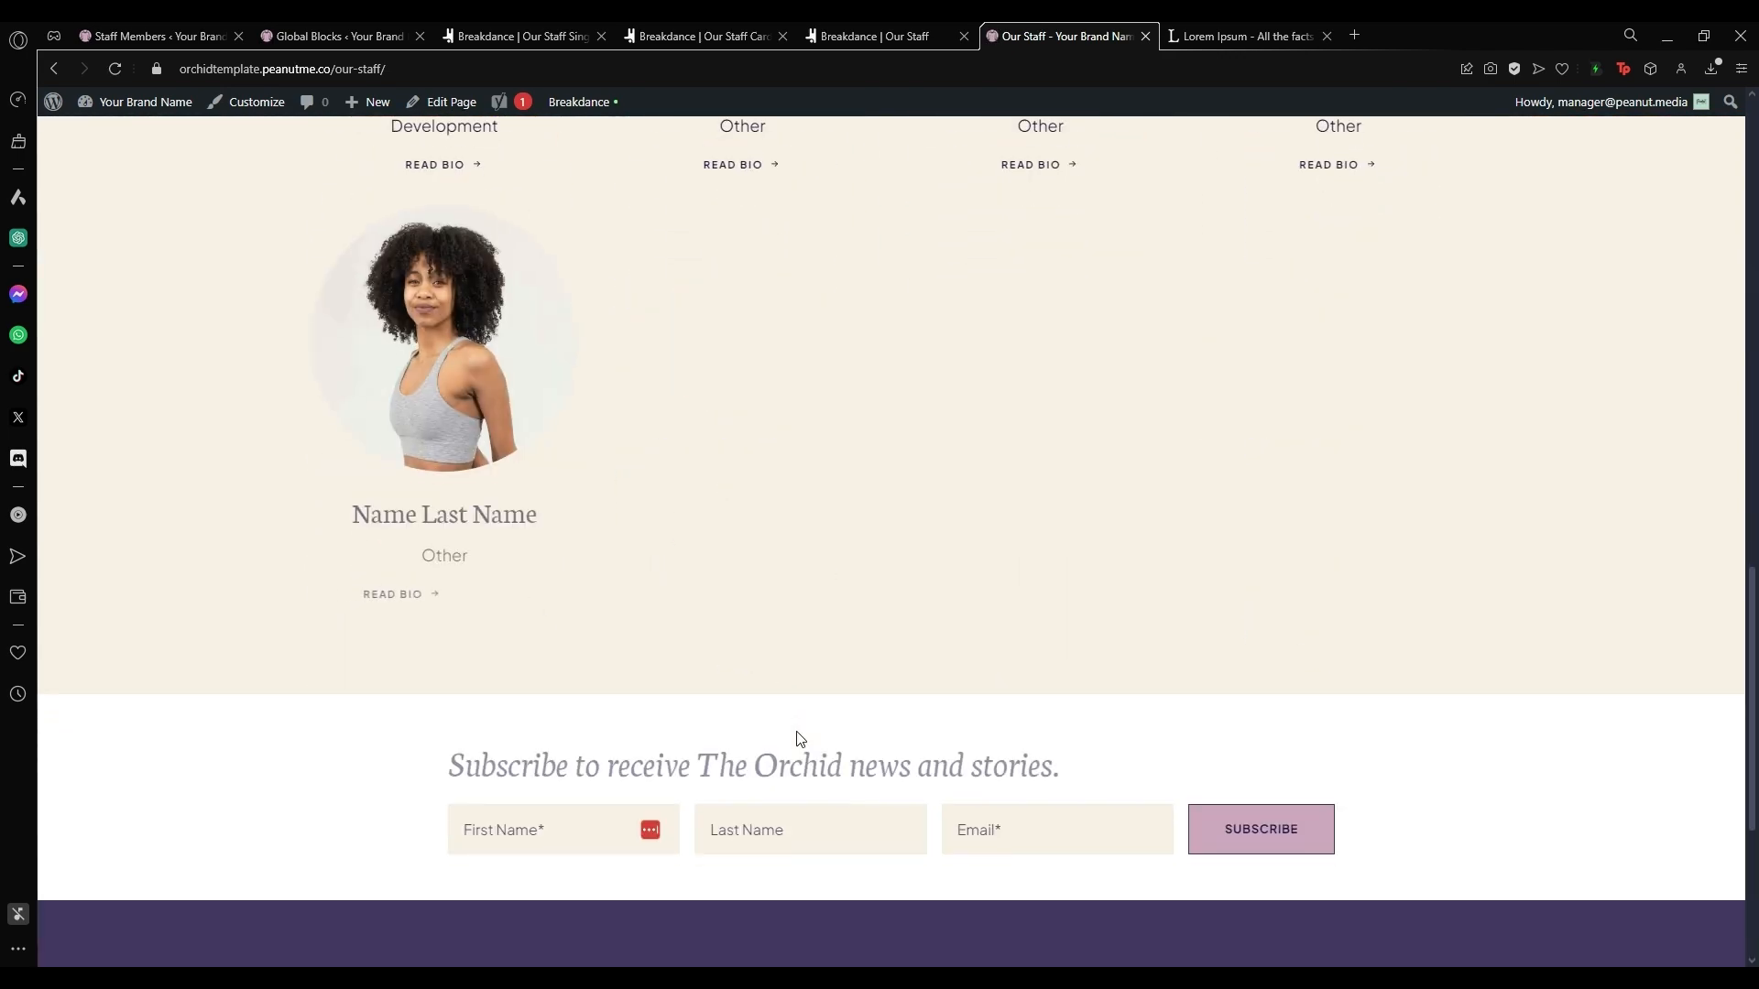
{"action": "scroll", "coordinate": [797, 738], "scroll_direction": "up", "scroll_amount": 10}
{"action": "scroll", "coordinate": [797, 738], "scroll_direction": "up", "scroll_amount": 5}
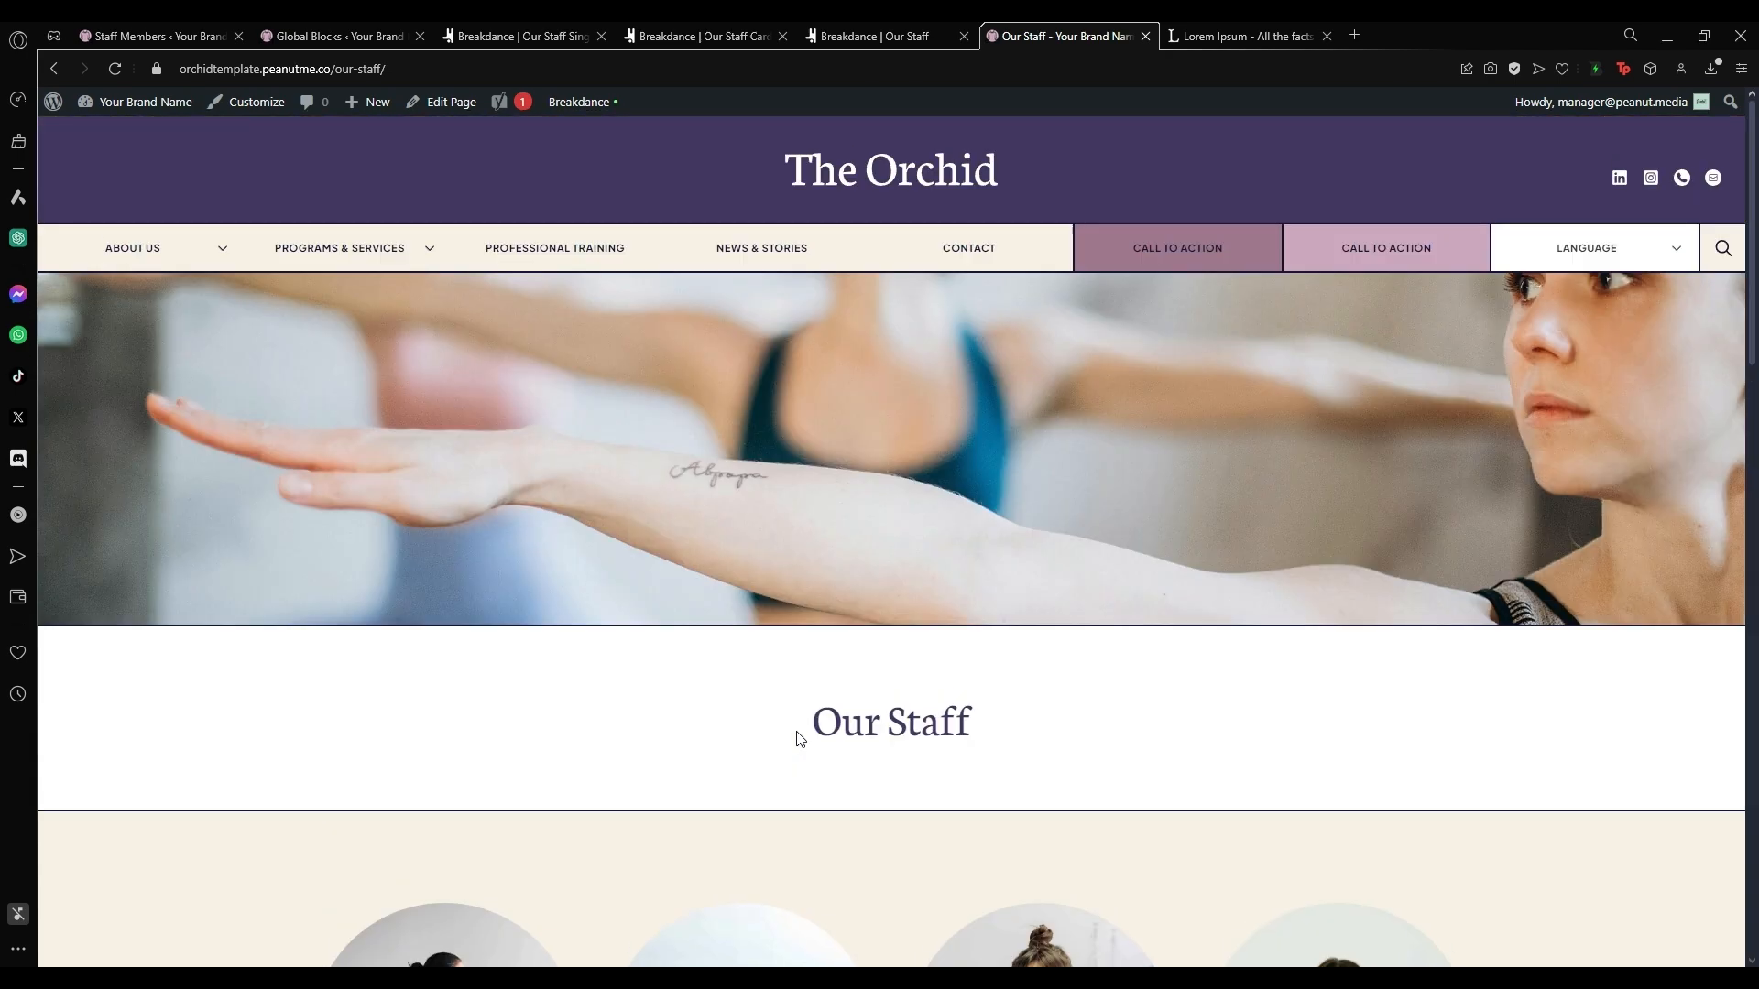
Undo the Heading color change in the Our Staff Card global block.
{"action": "left_click", "coordinate": [900, 30]}
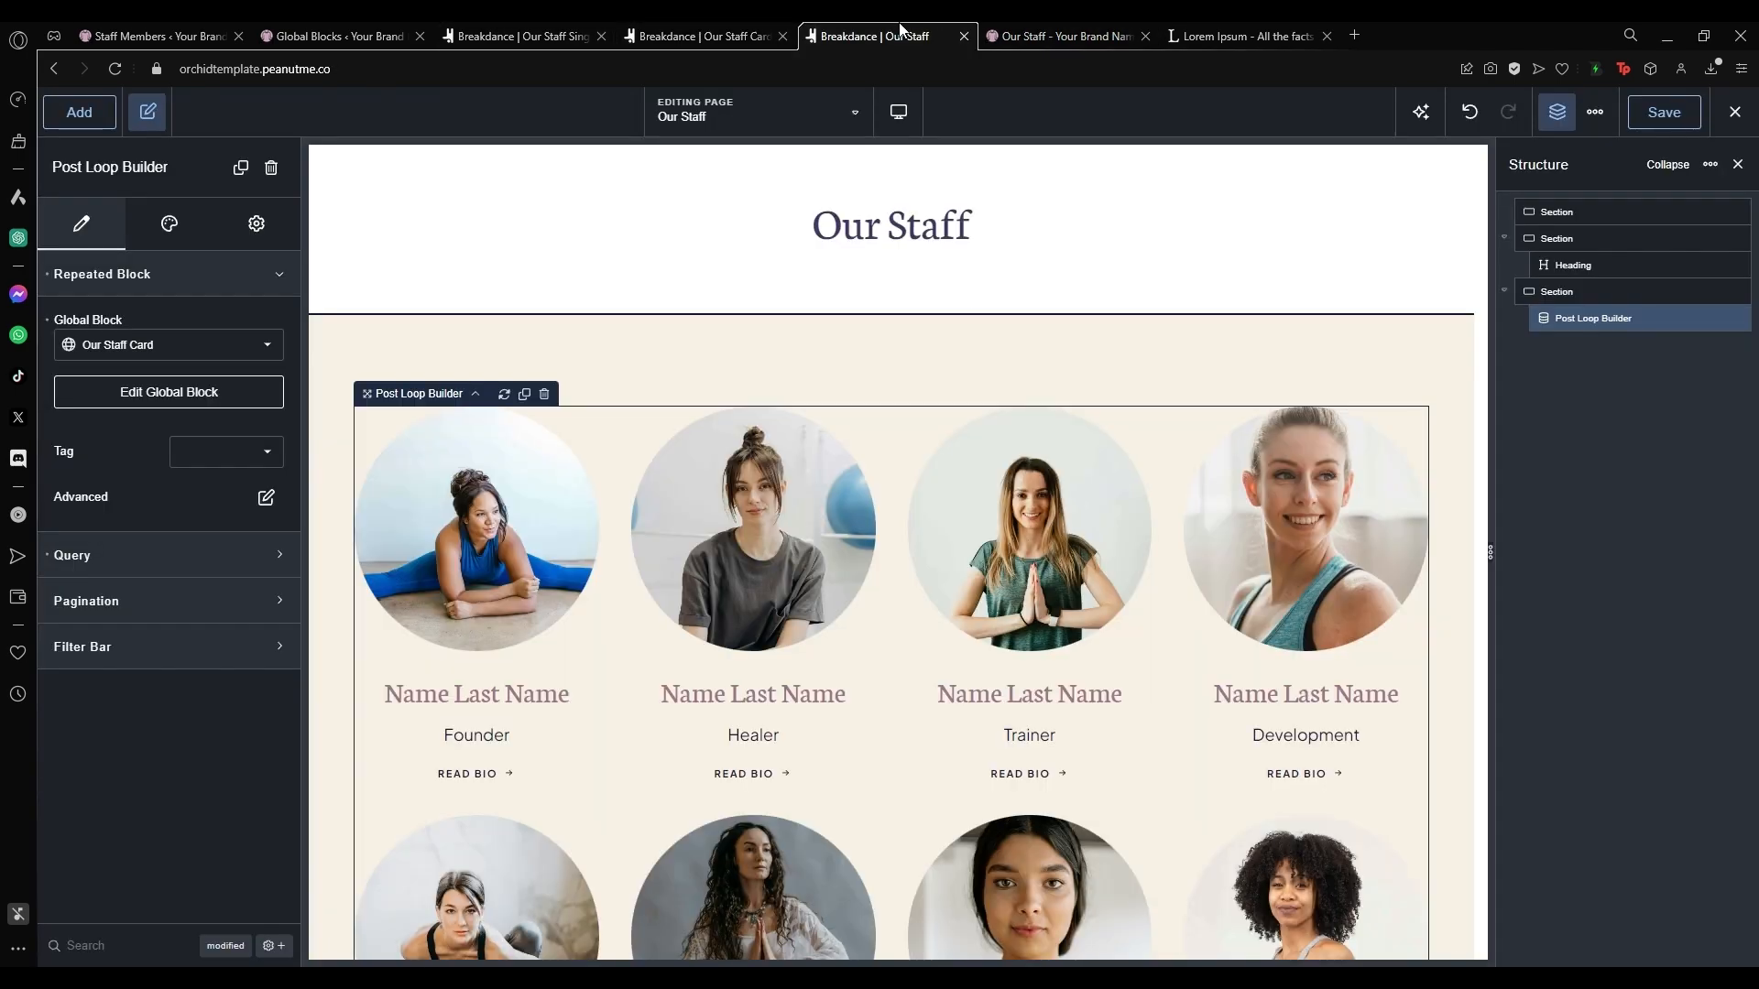
{"action": "left_click", "coordinate": [689, 30]}
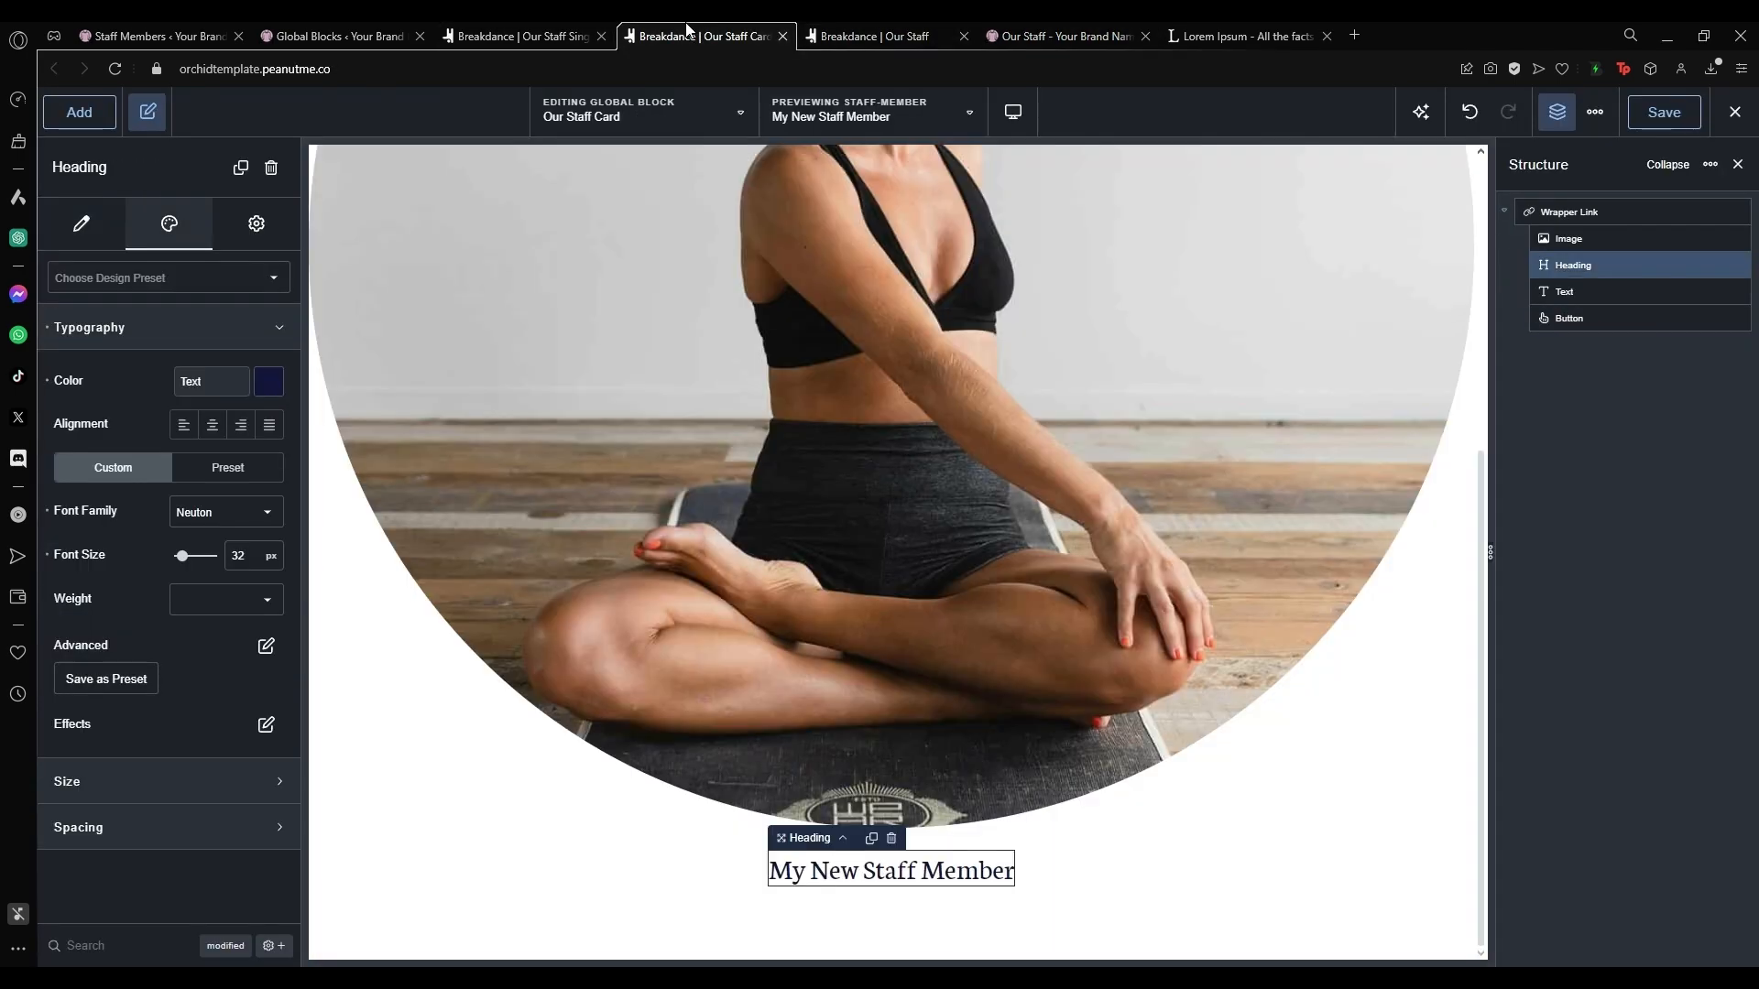
{"action": "left_click", "coordinate": [1469, 112]}
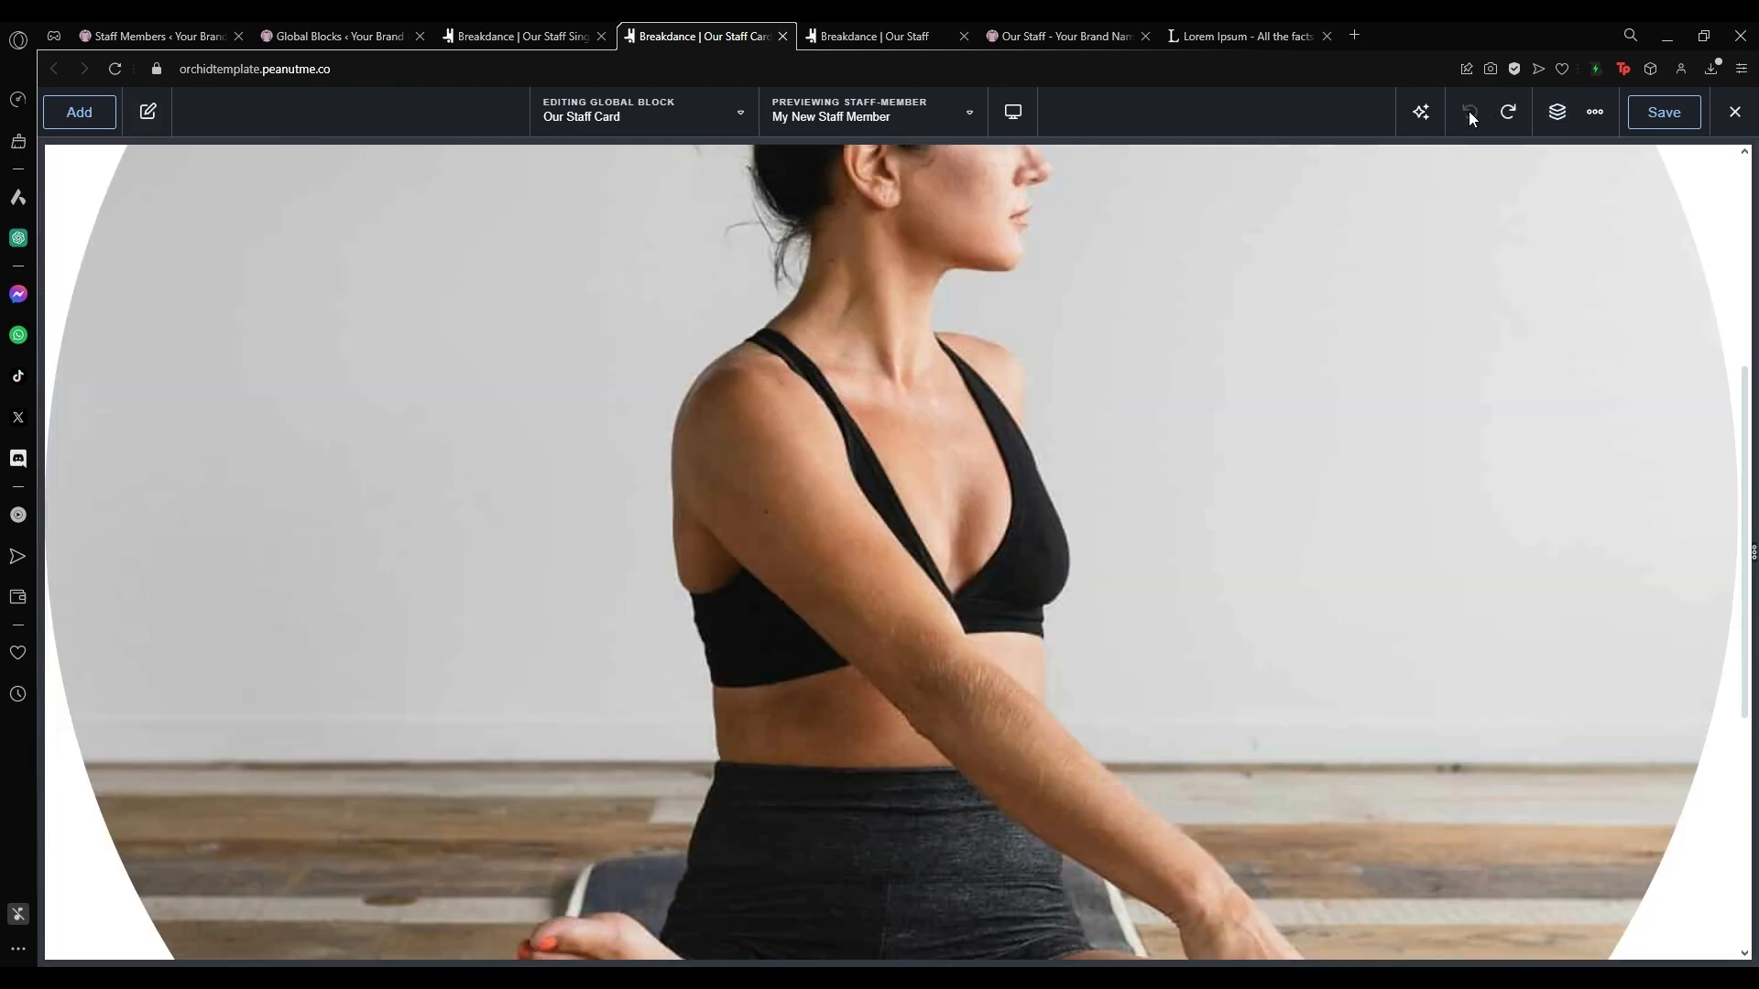
Review the staff name colors in the frontend Our Staff grid again.
{"action": "left_click", "coordinate": [1060, 35]}
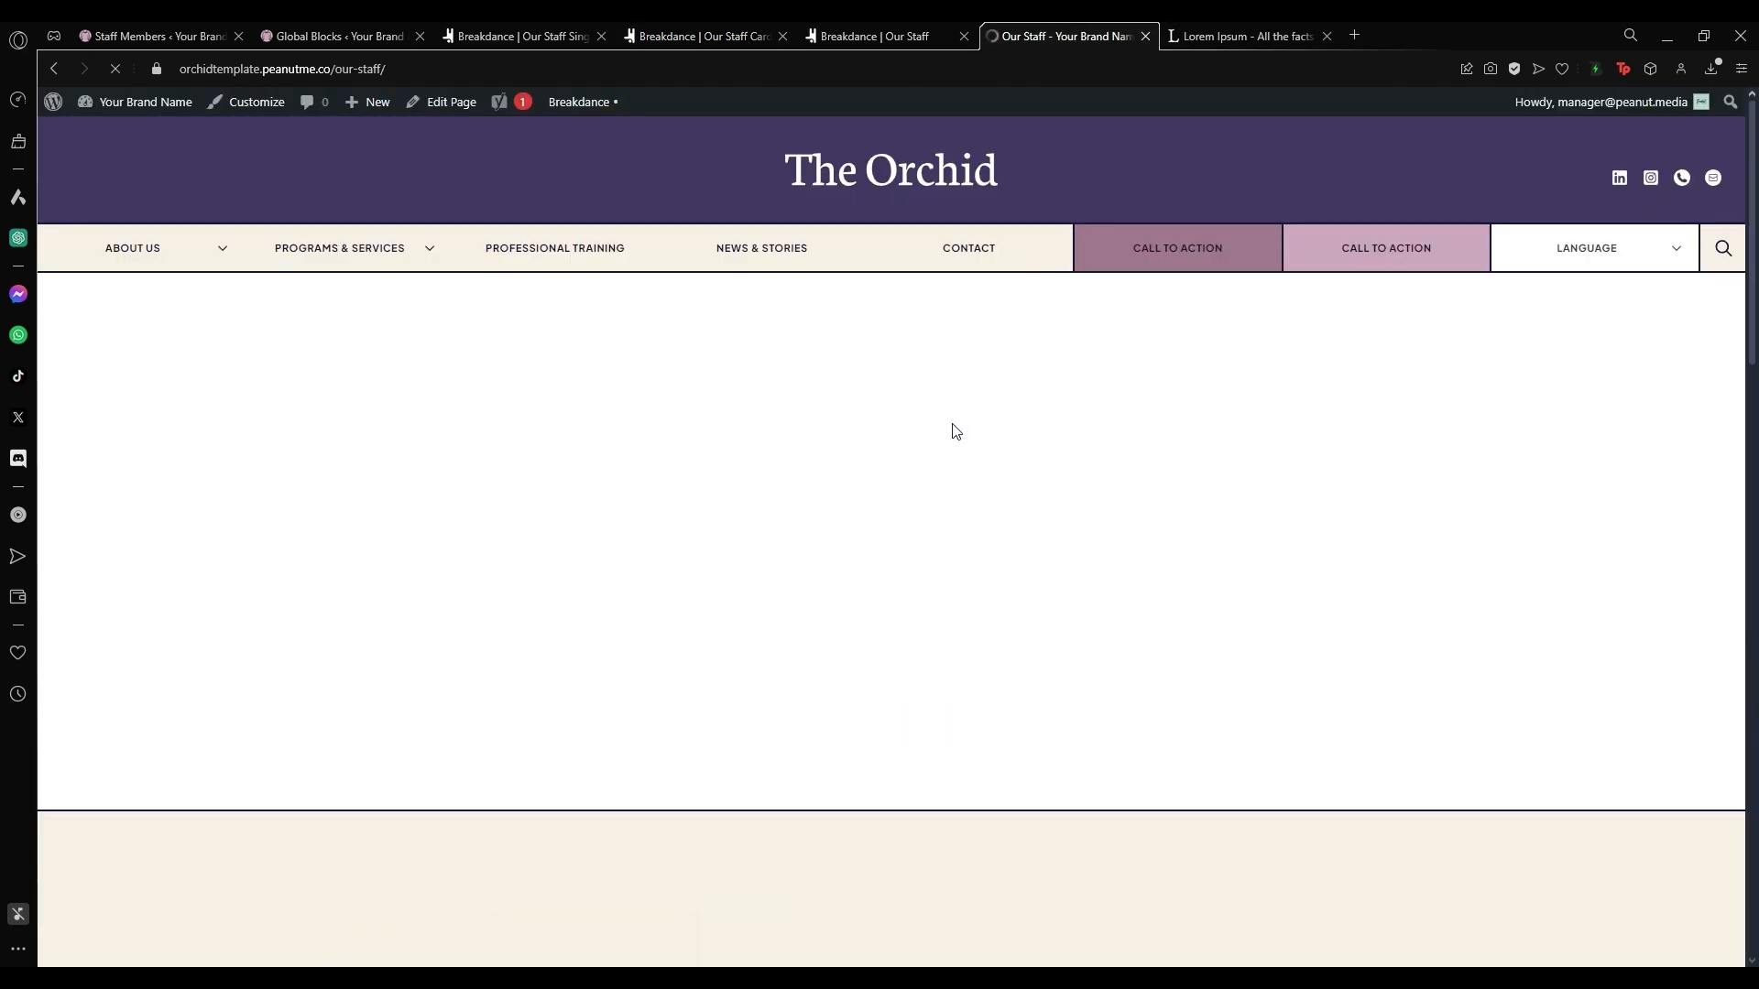
{"action": "scroll", "coordinate": [933, 419], "scroll_direction": "down", "scroll_amount": 5}
{"action": "scroll", "coordinate": [811, 403], "scroll_direction": "down", "scroll_amount": 4}
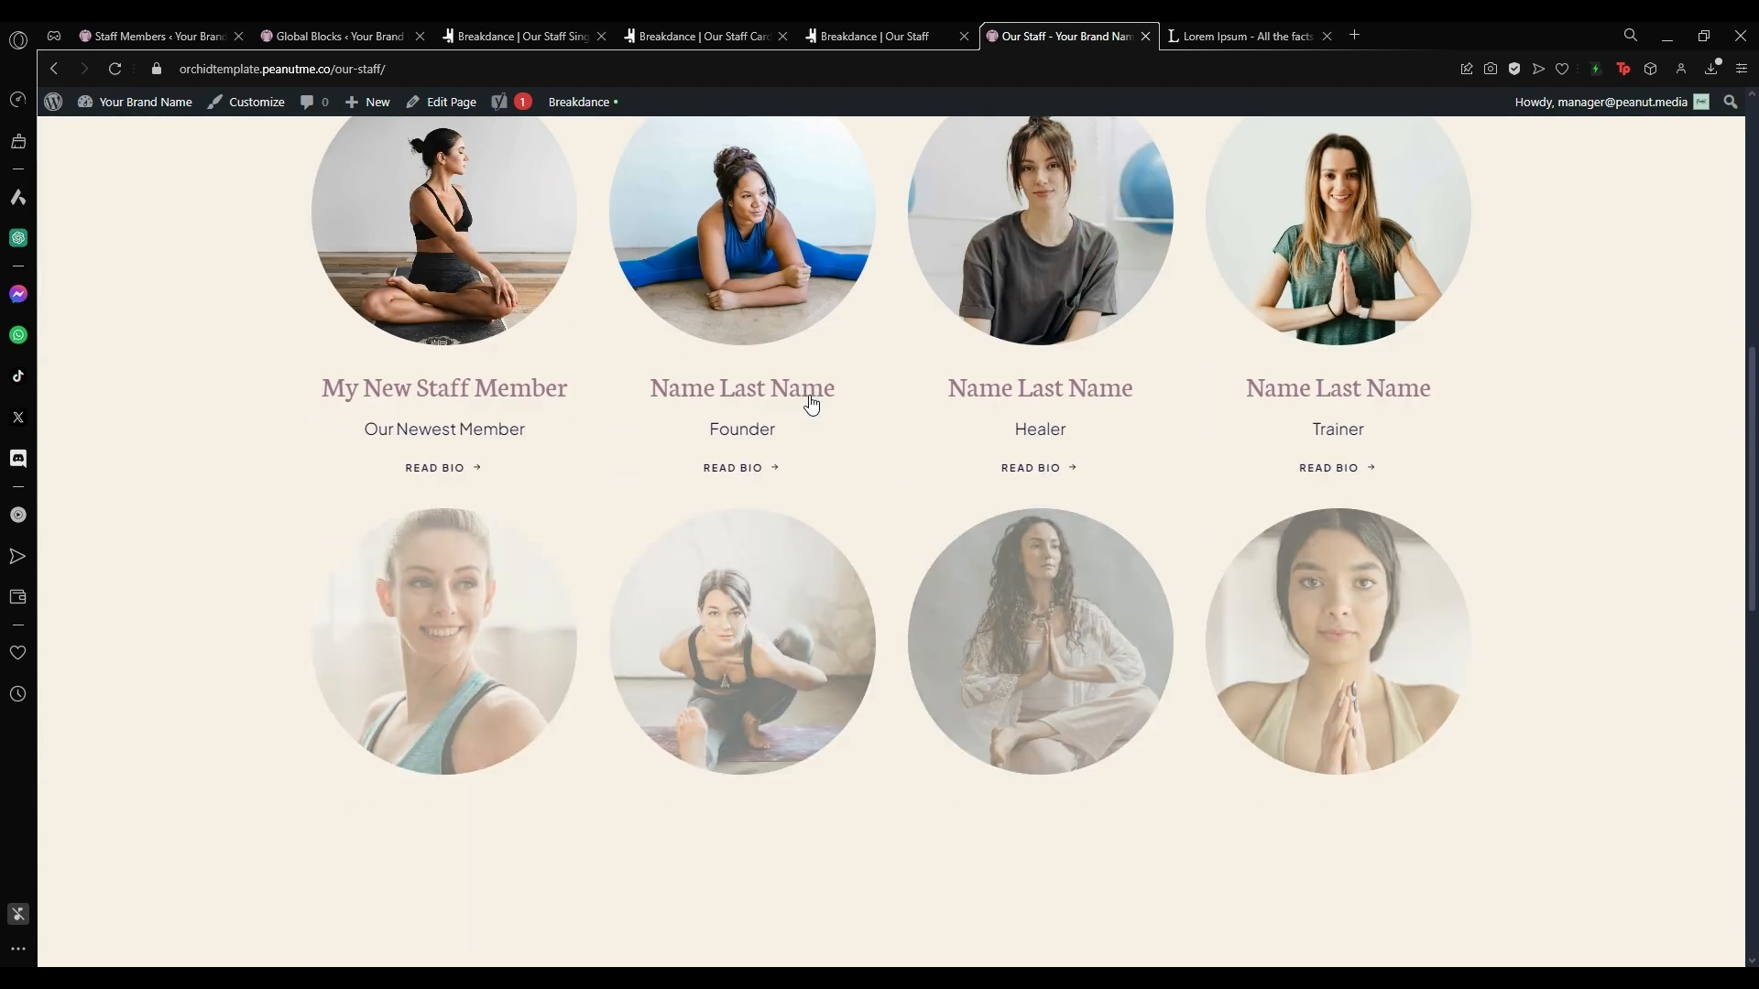
{"action": "scroll", "coordinate": [809, 403], "scroll_direction": "up", "scroll_amount": 1}
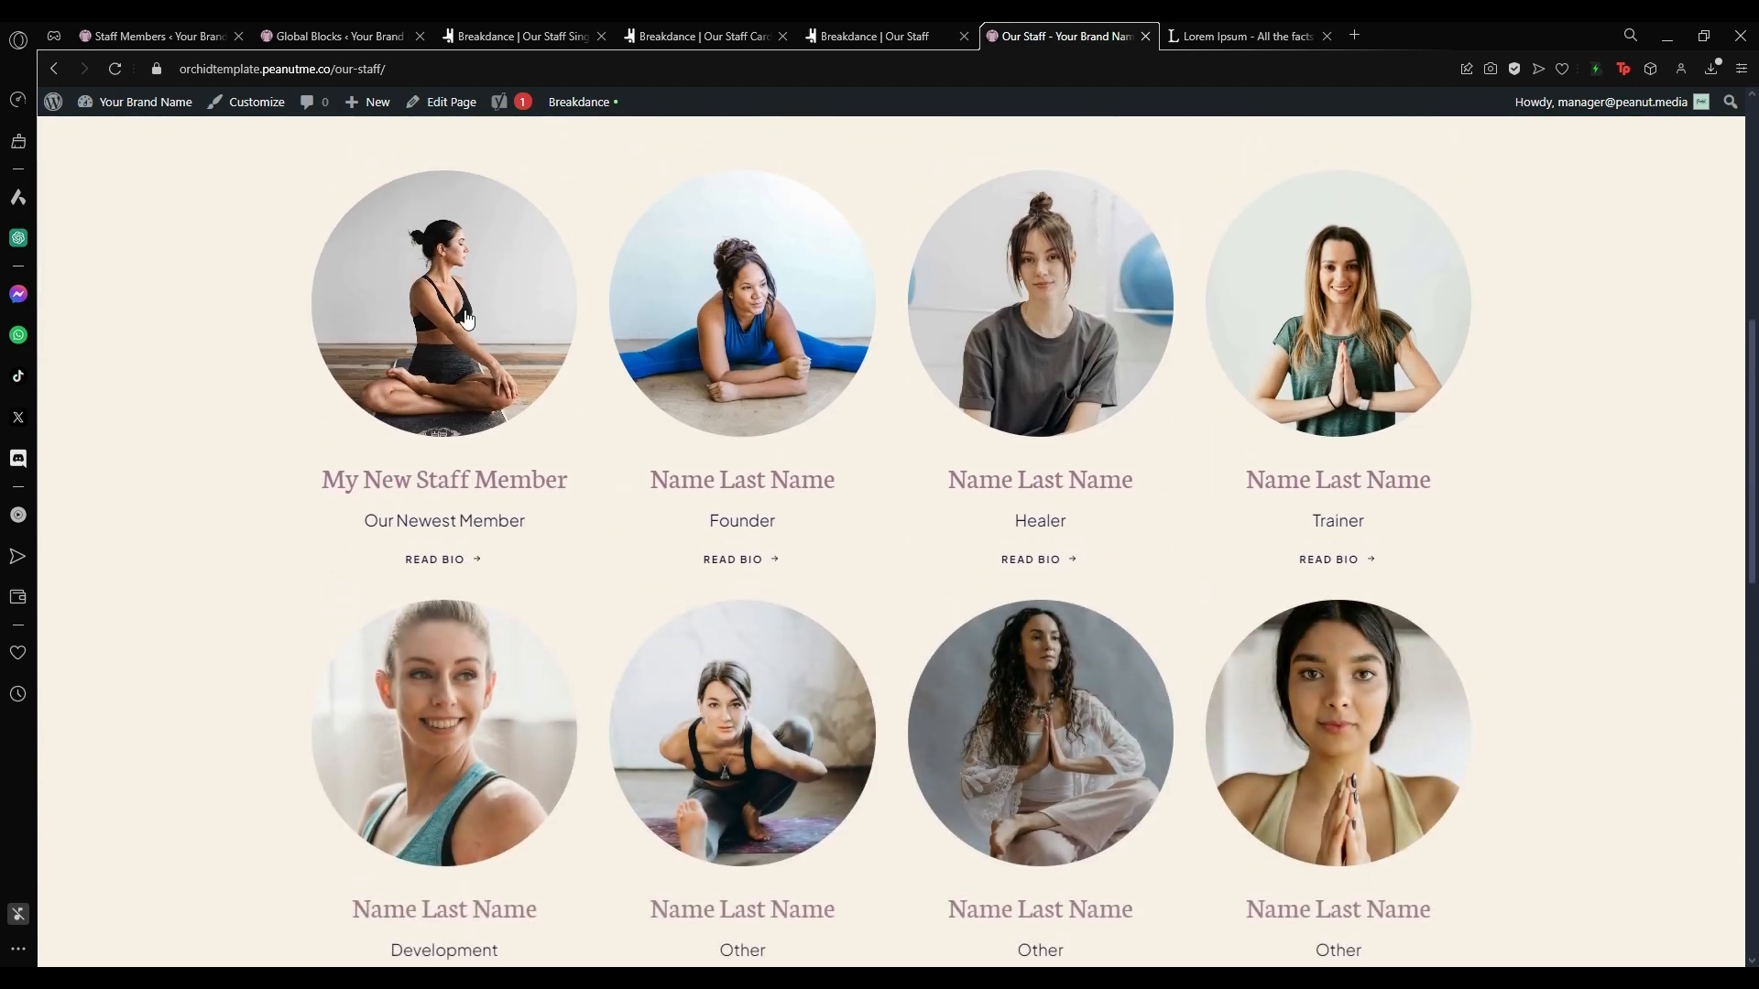
{"action": "scroll", "coordinate": [473, 325], "scroll_direction": "up", "scroll_amount": 2}
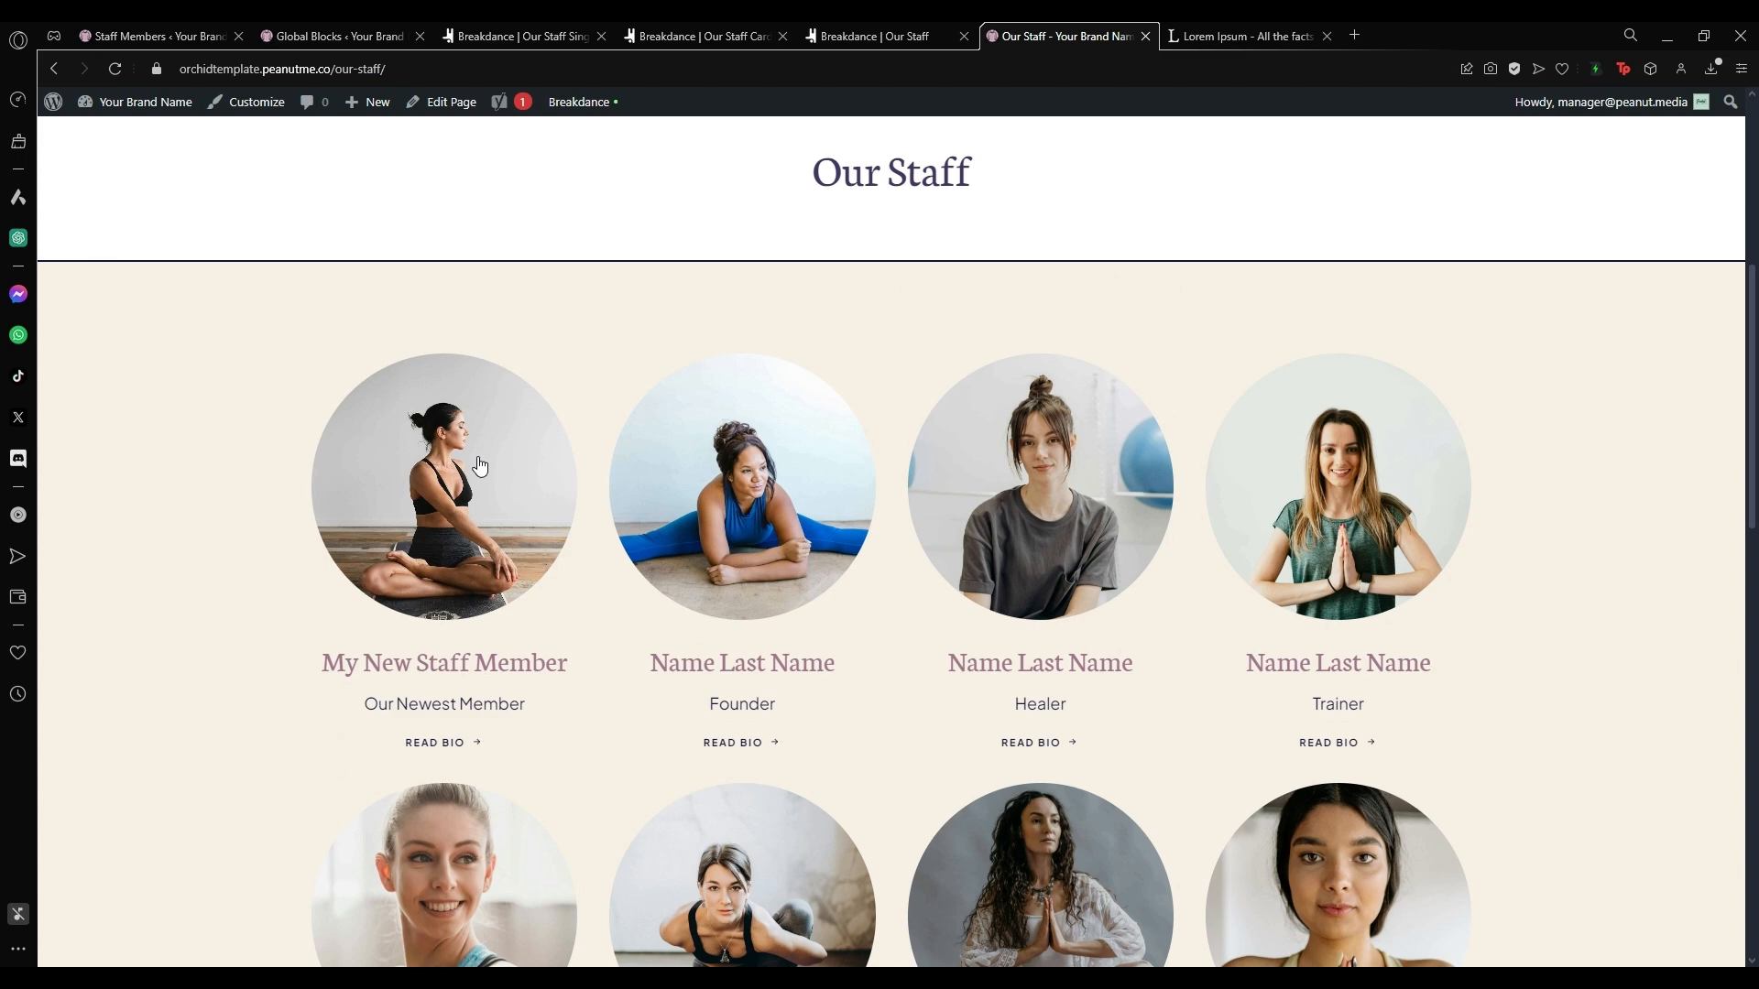
Open the bio page of My New Staff Member from the grid and review its title, text and photo layout.
{"action": "left_click", "coordinate": [476, 448]}
{"action": "scroll", "coordinate": [903, 354], "scroll_direction": "down", "scroll_amount": 1}
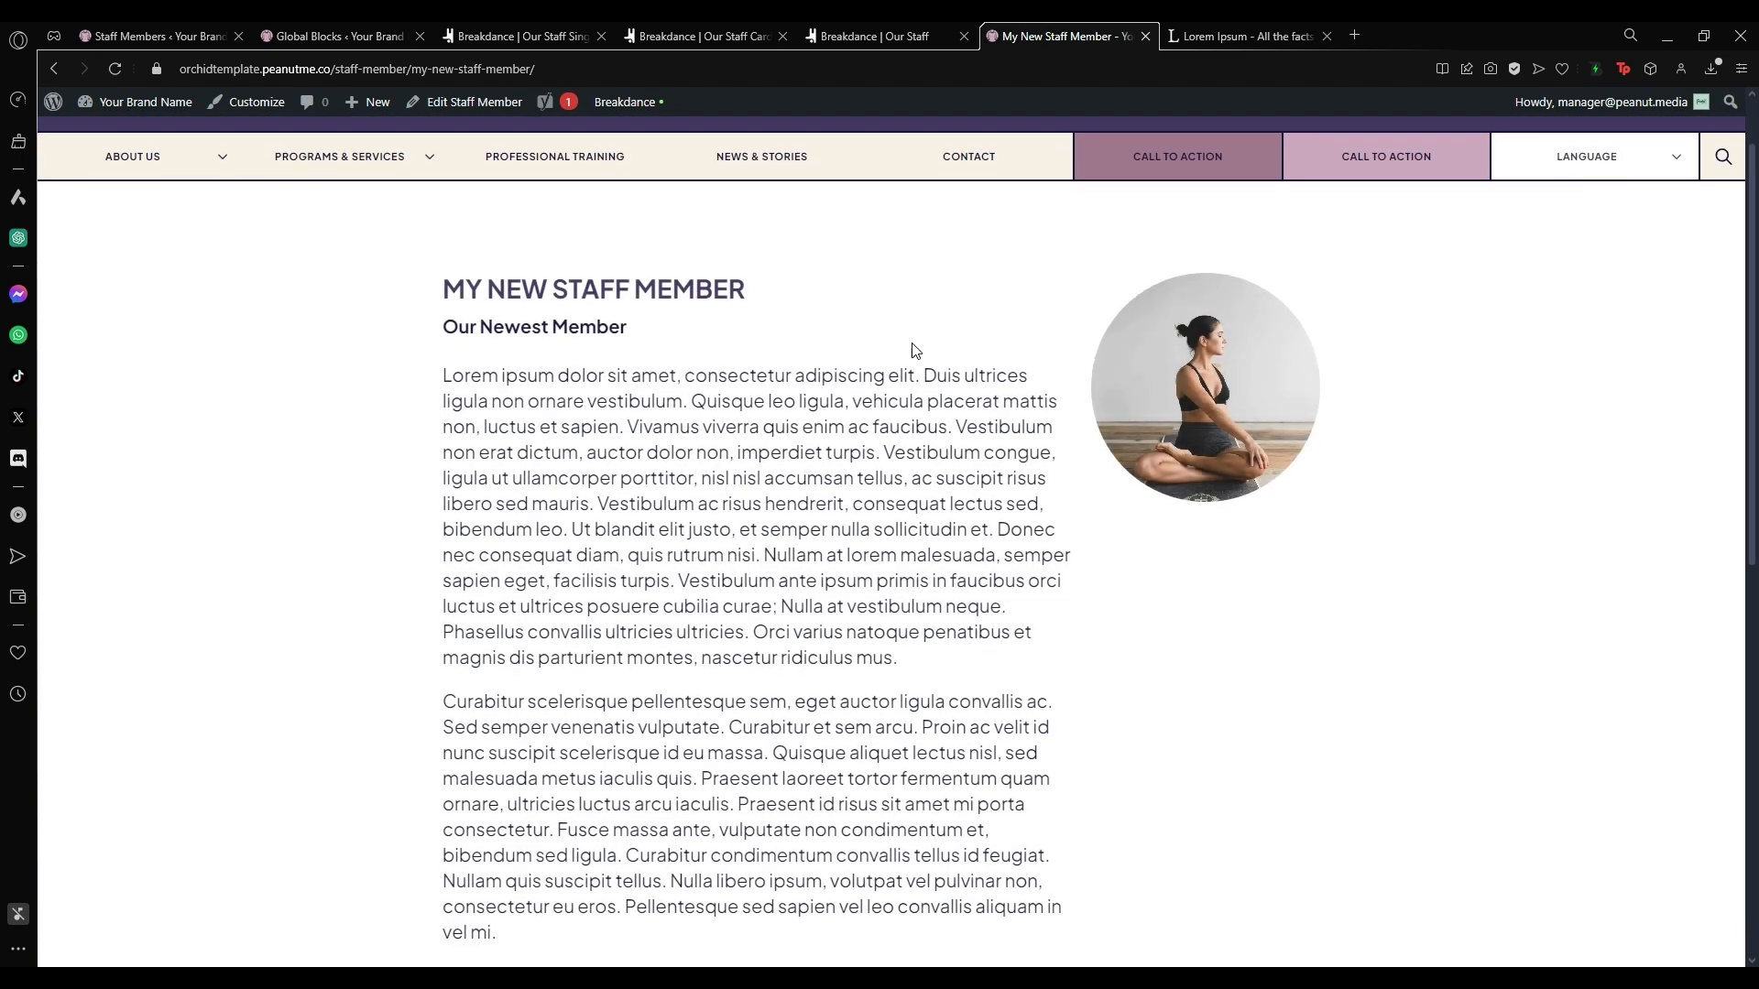
{"action": "left_click_drag", "start_coordinate": [438, 284], "coordinate": [1115, 541]}
{"action": "scroll", "coordinate": [1112, 531], "scroll_direction": "down", "scroll_amount": 2}
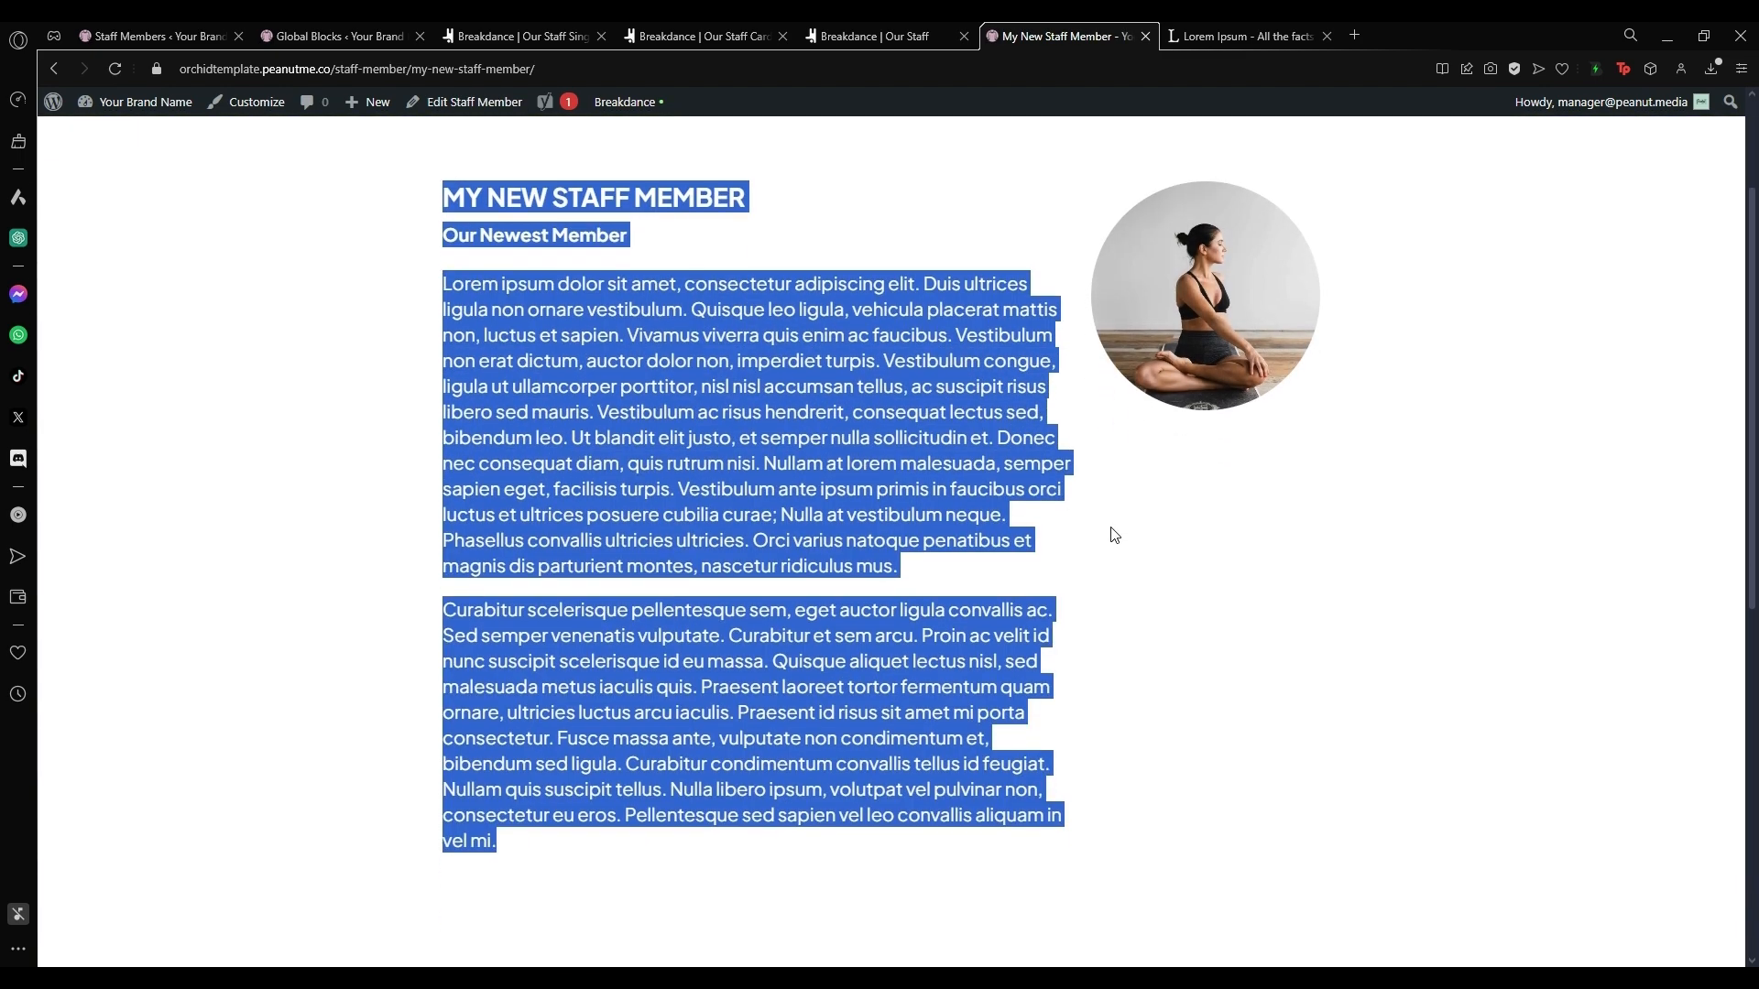
{"action": "left_click", "coordinate": [1163, 477]}
{"action": "scroll", "coordinate": [1161, 473], "scroll_direction": "up", "scroll_amount": 3}
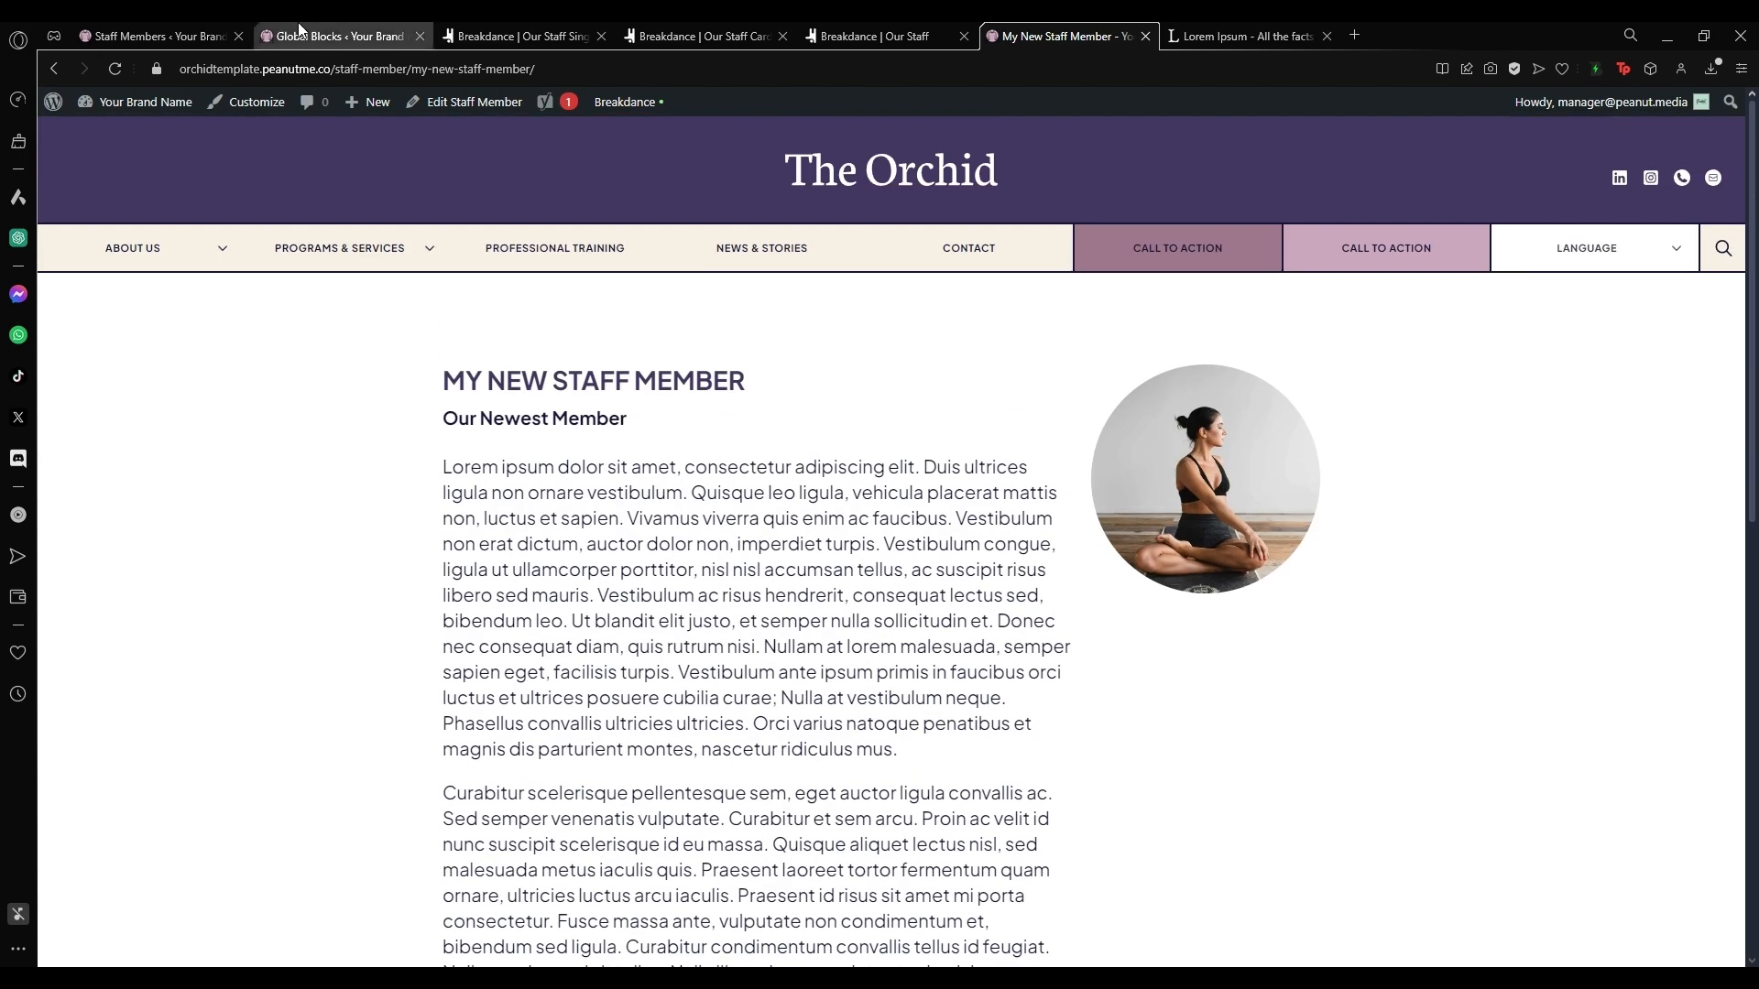
{"action": "scroll", "coordinate": [733, 404], "scroll_direction": "down", "scroll_amount": 1}
{"action": "scroll", "coordinate": [733, 404], "scroll_direction": "down", "scroll_amount": 4}
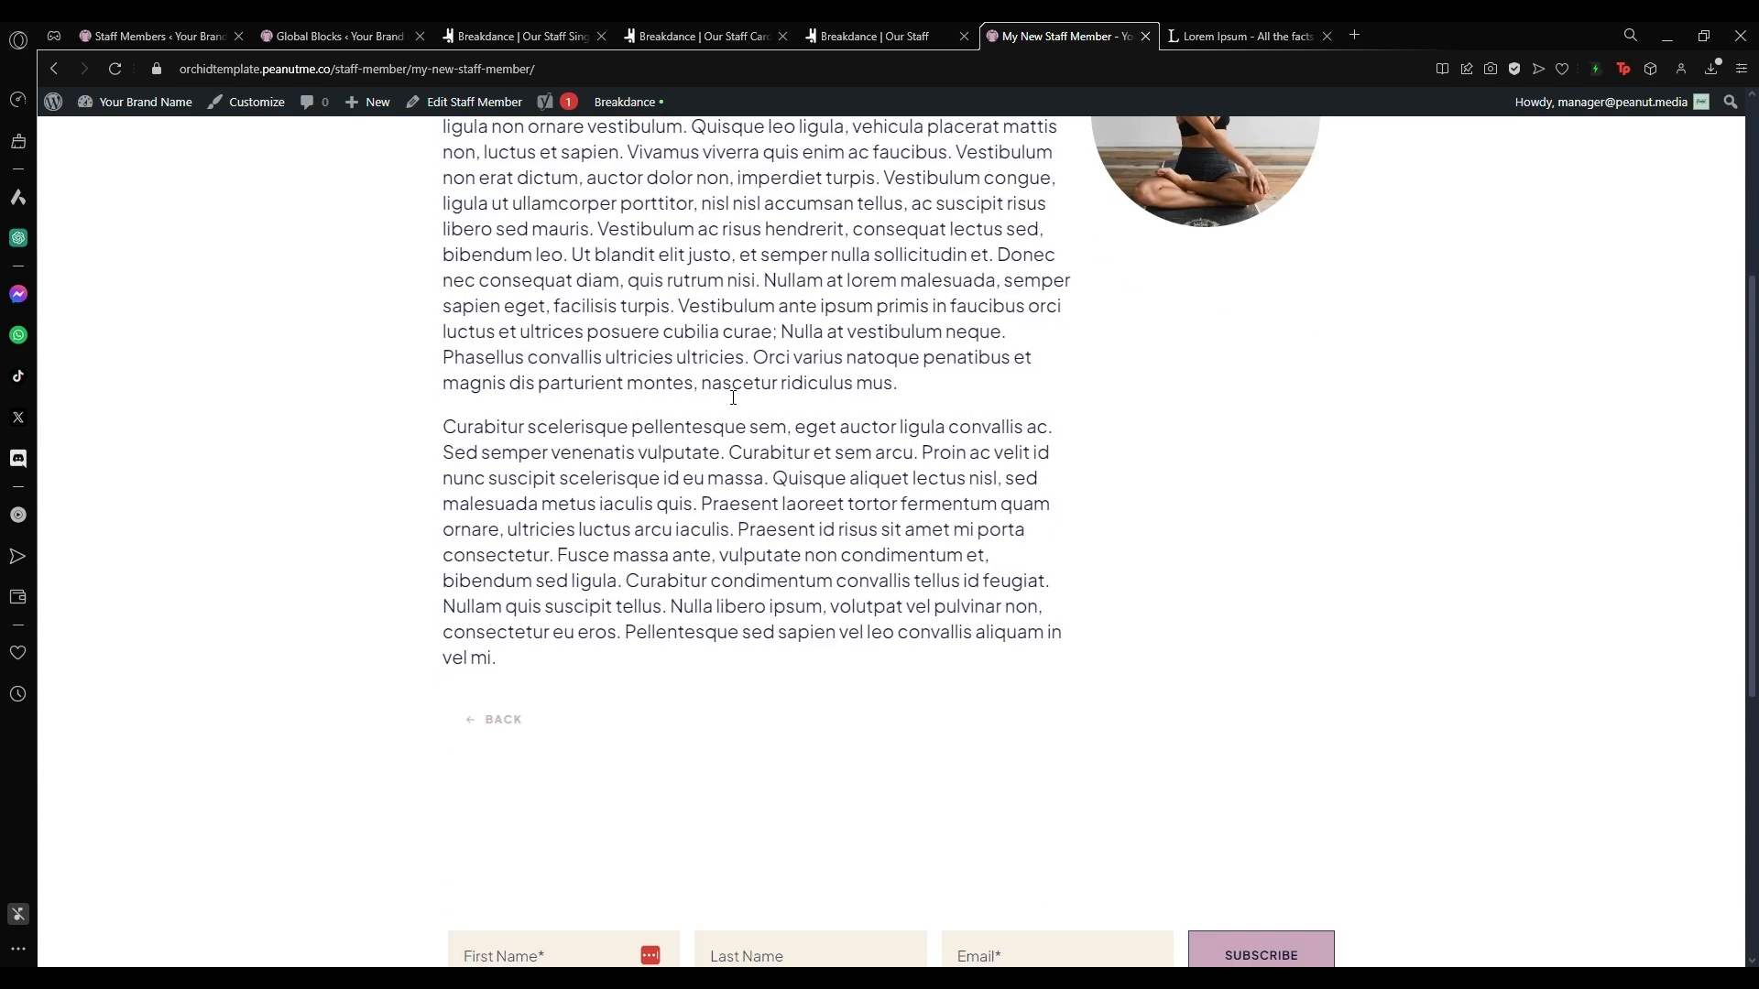
{"action": "scroll", "coordinate": [792, 455], "scroll_direction": "up", "scroll_amount": 3}
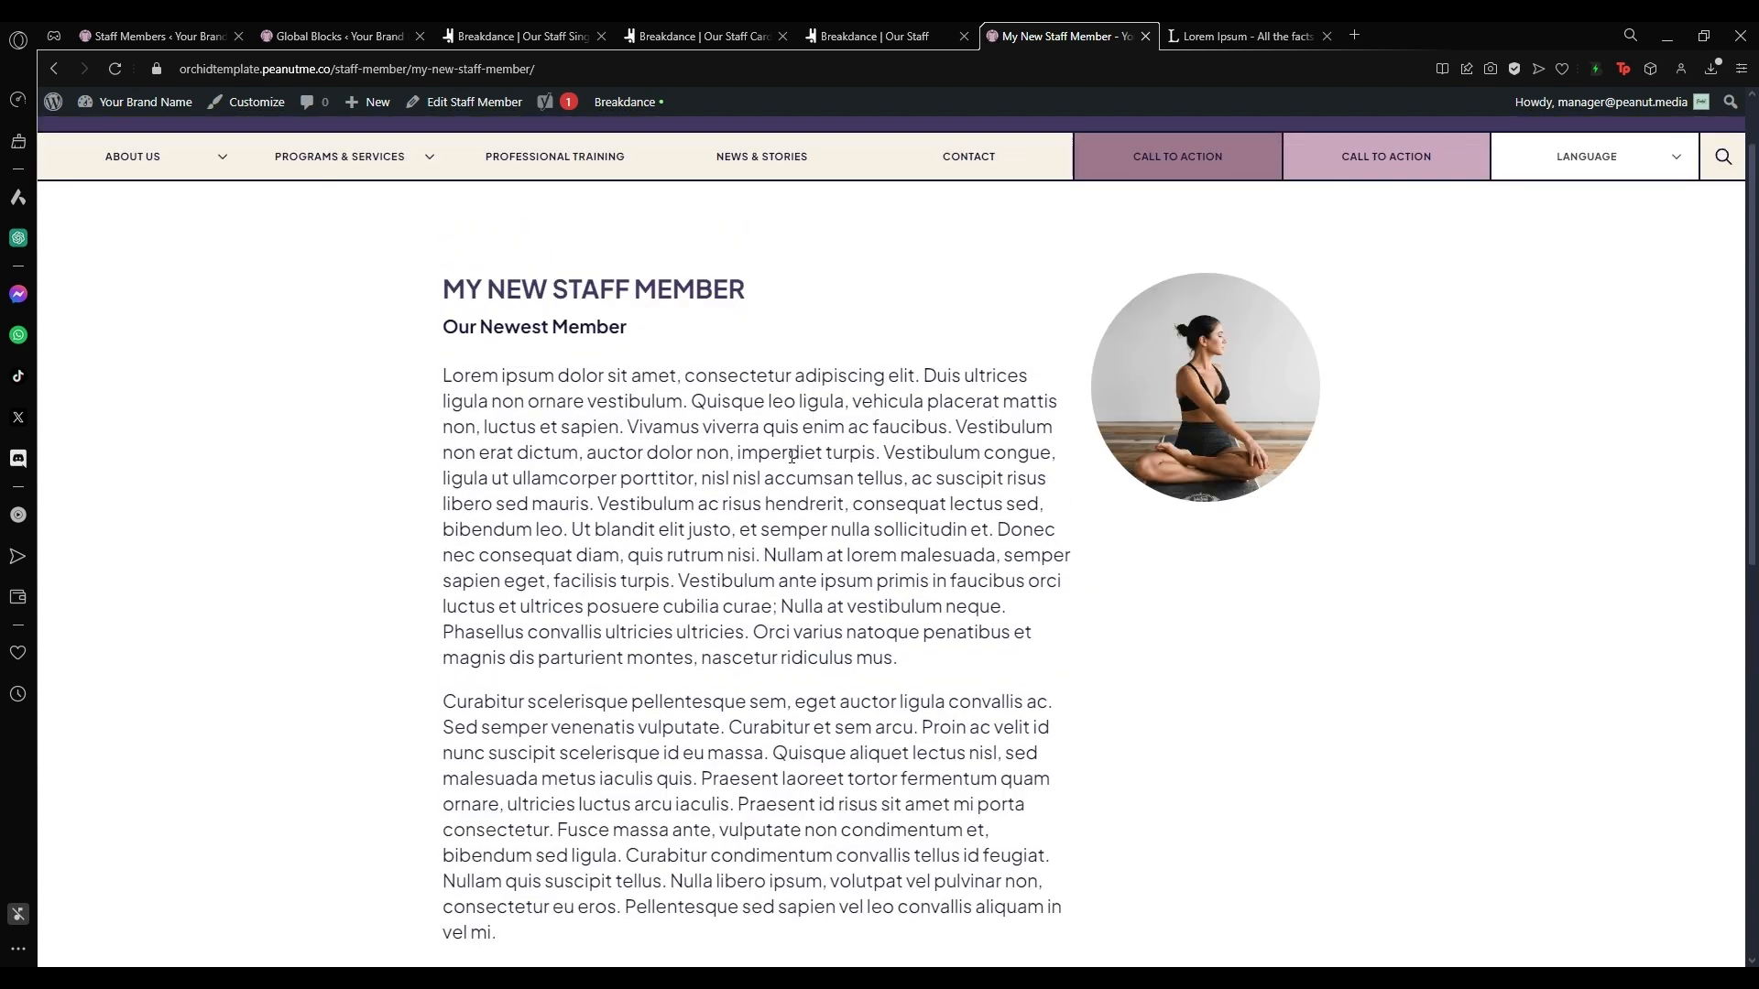
Open the Our Staff Single Template from the Breakdance templates list in the builder in a new browser tab.
{"action": "left_click", "coordinate": [184, 36]}
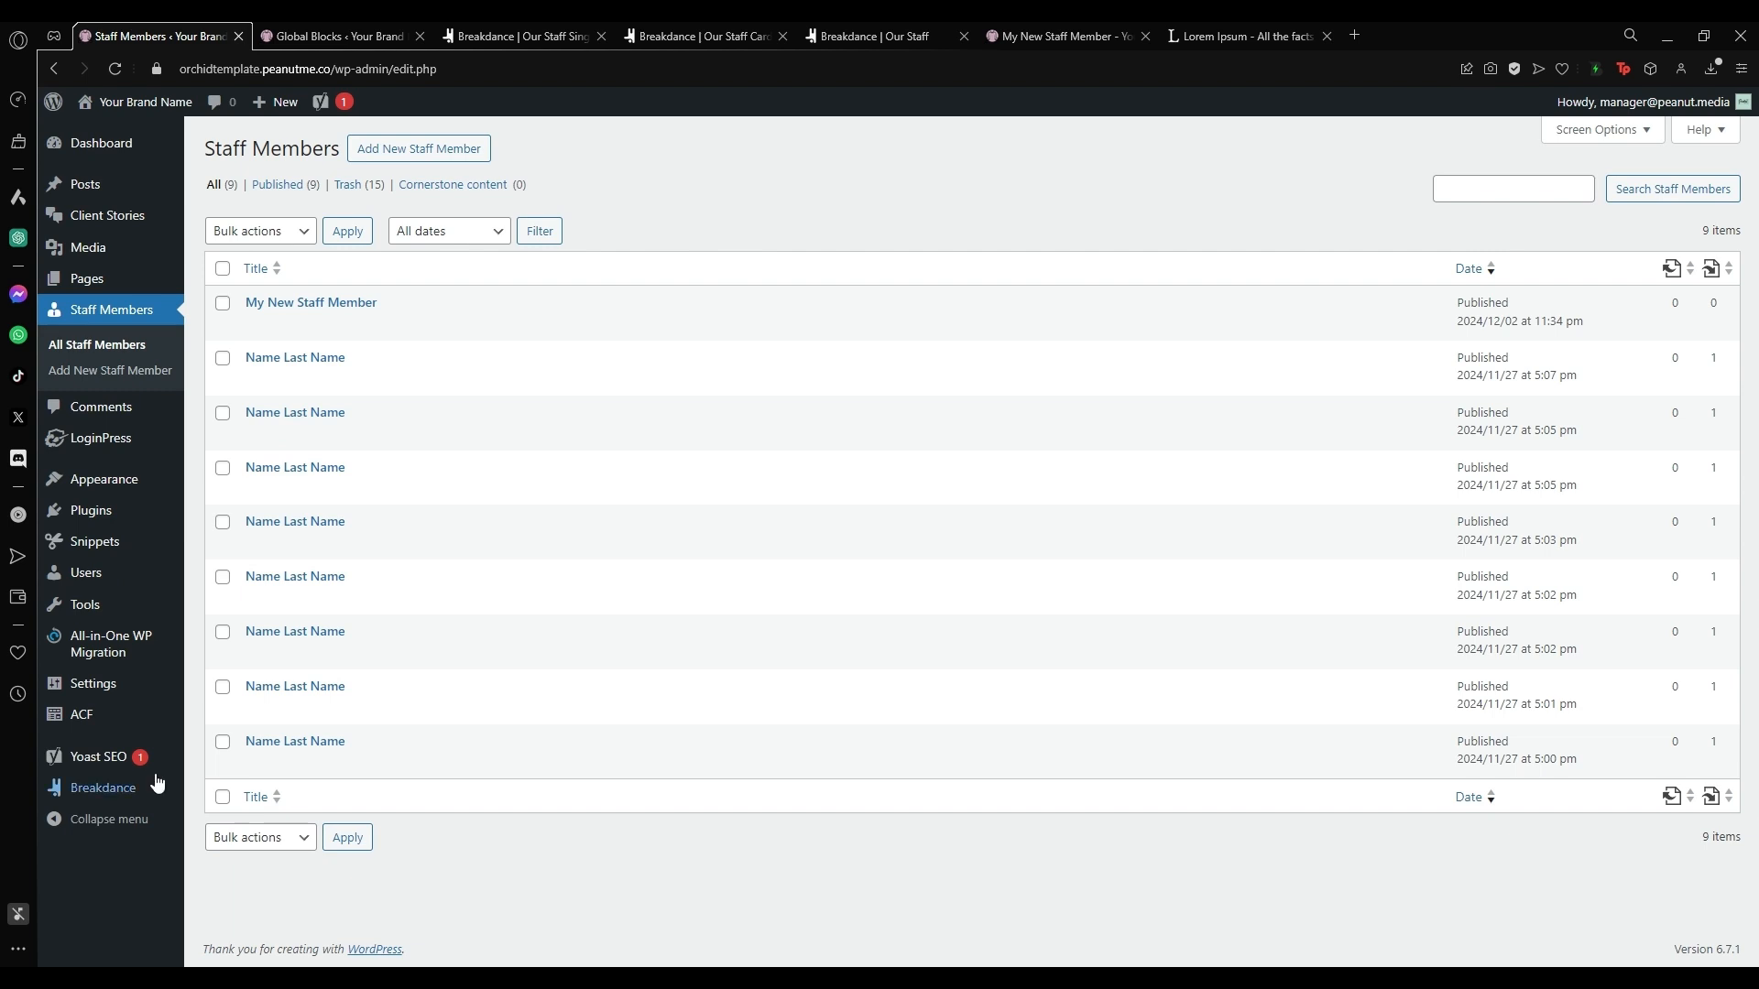
{"action": "mouse_move", "coordinate": [97, 803]}
{"action": "left_click", "coordinate": [244, 695]}
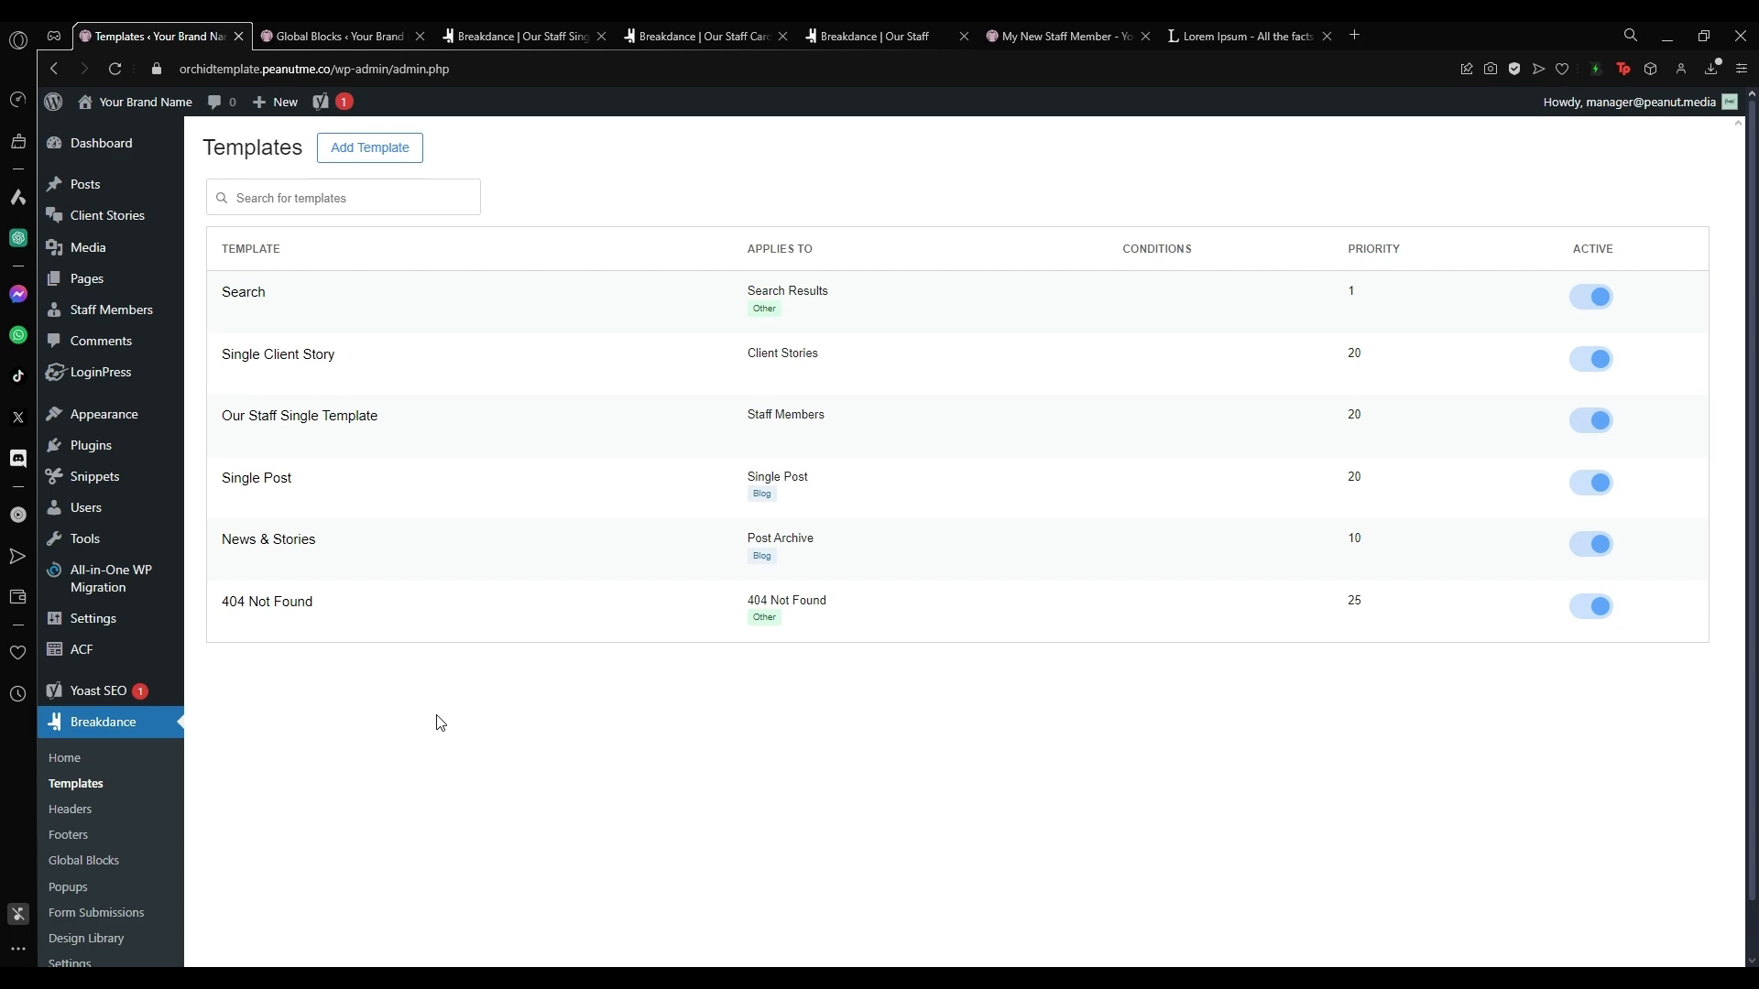
{"action": "mouse_move", "coordinate": [350, 445]}
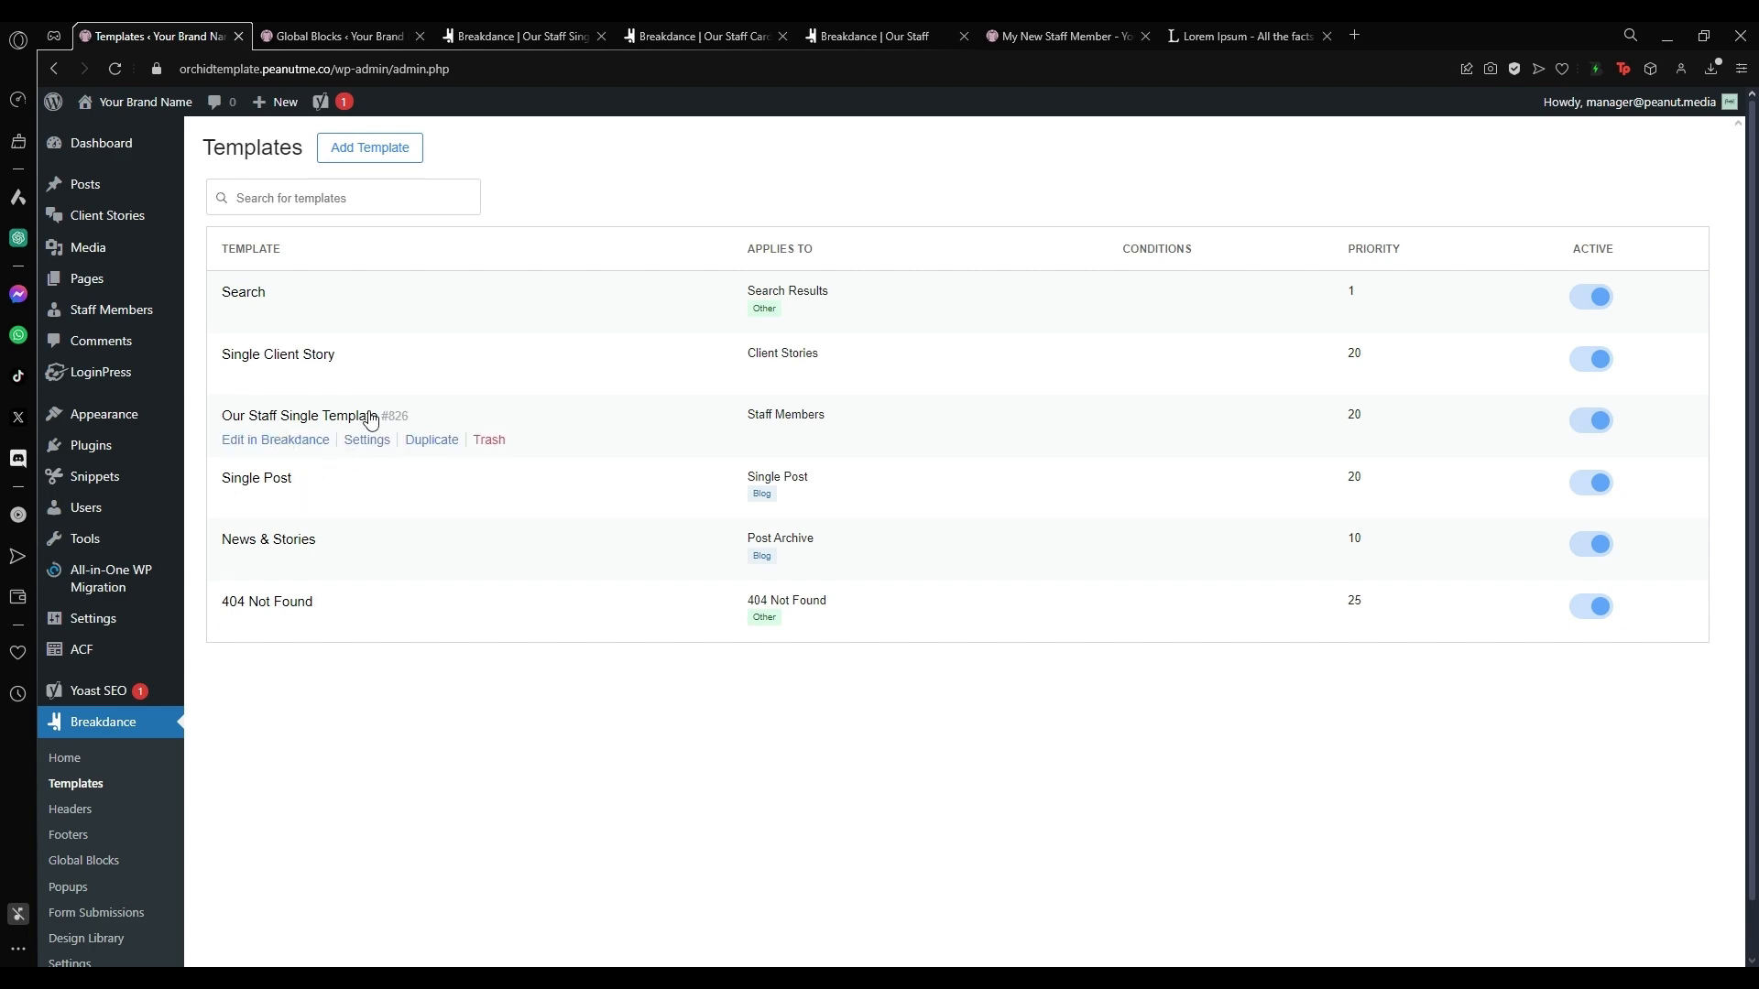
{"action": "middle_click", "coordinate": [329, 444]}
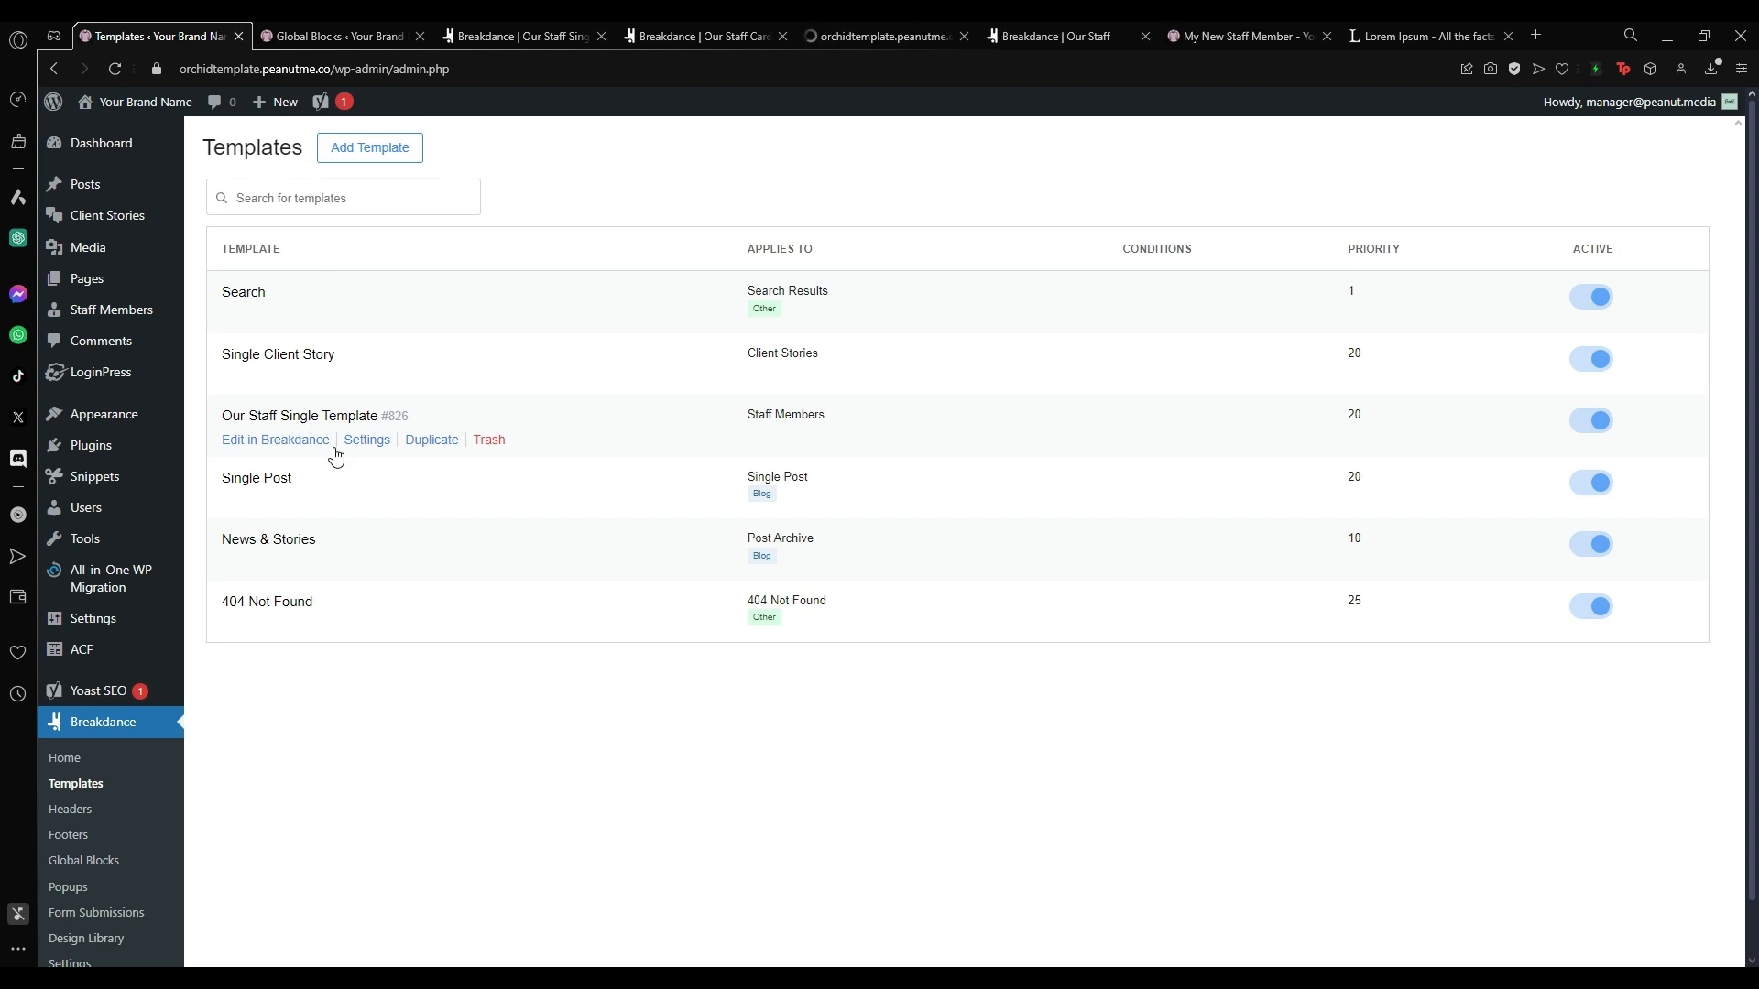
{"action": "left_click", "coordinate": [601, 36]}
{"action": "left_click", "coordinate": [715, 35]}
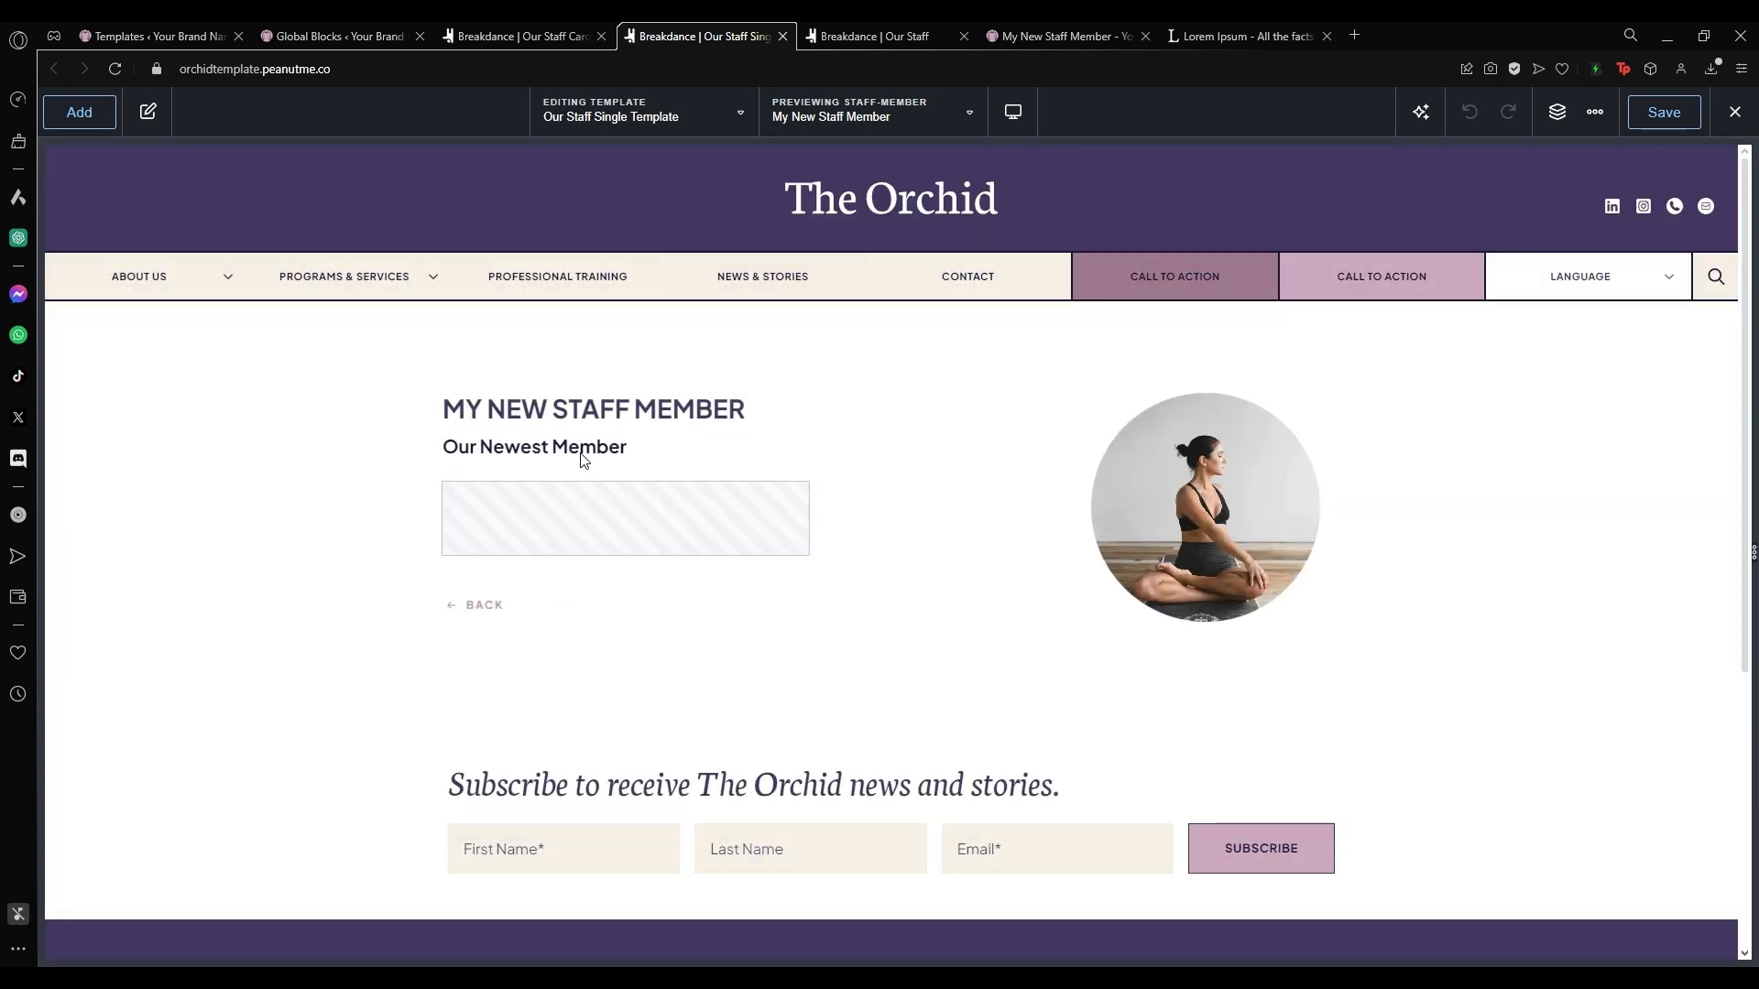
Try Color #3 (#9F758C) on the template's staff name heading, and undo the color change.
{"action": "left_click", "coordinate": [595, 408]}
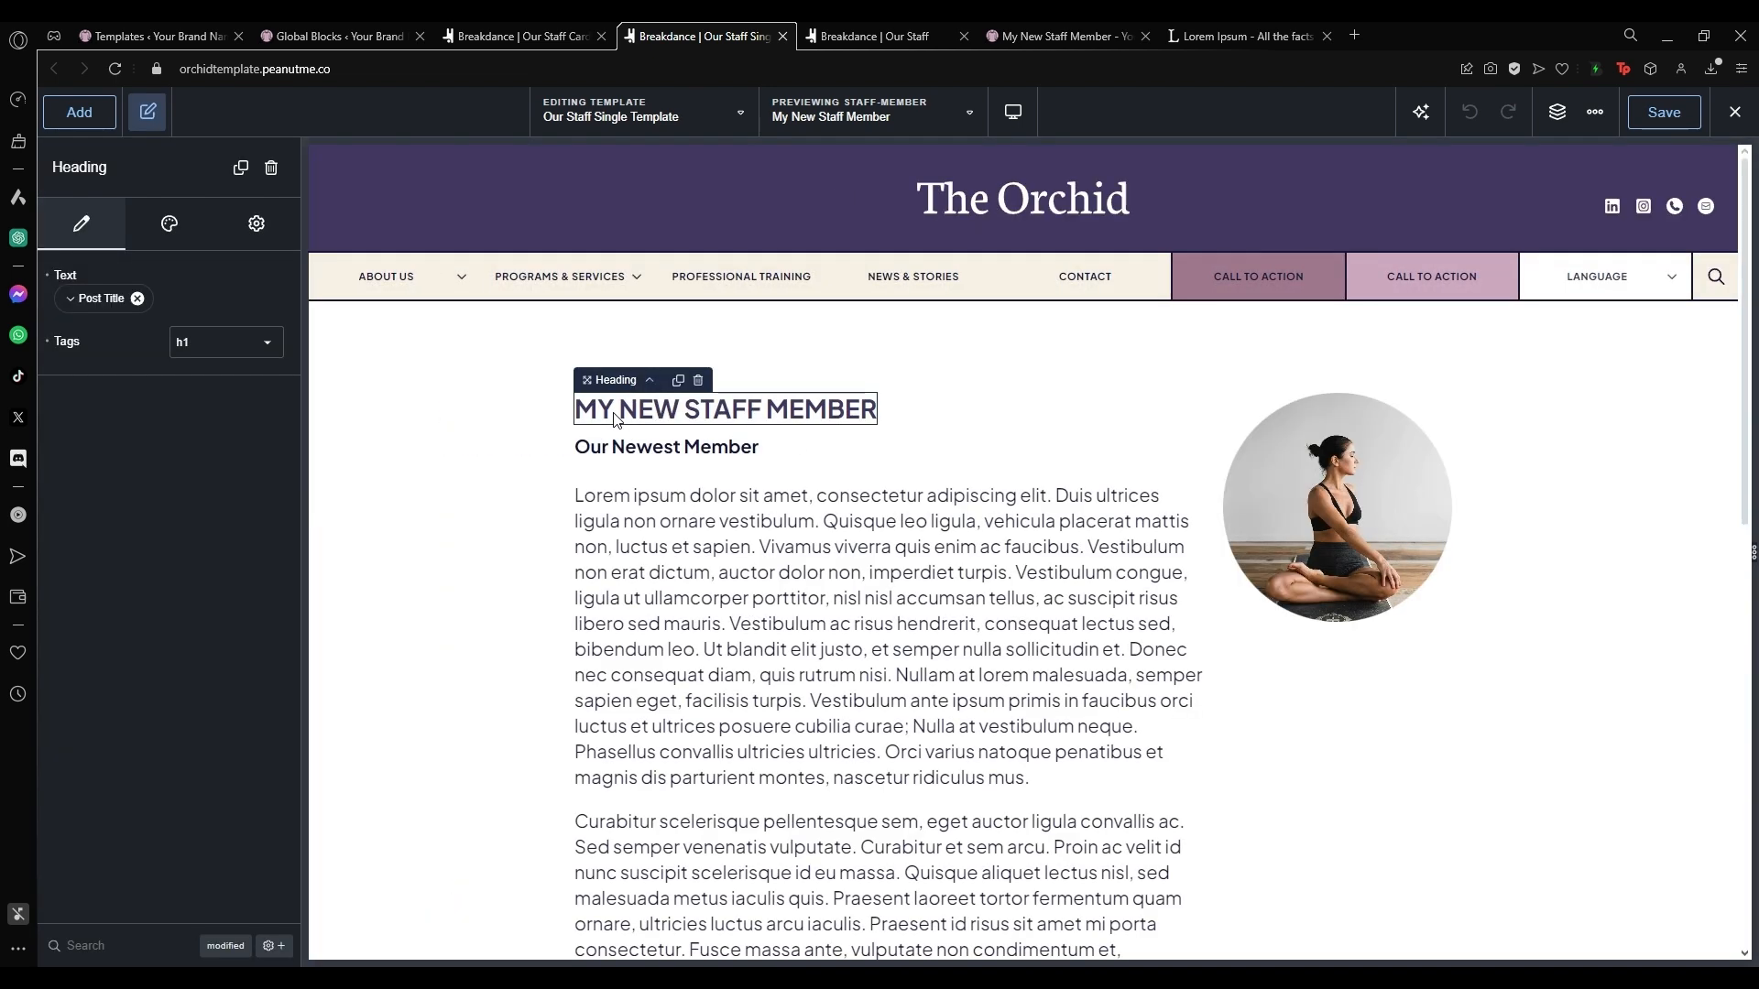
{"action": "left_click", "coordinate": [169, 224]}
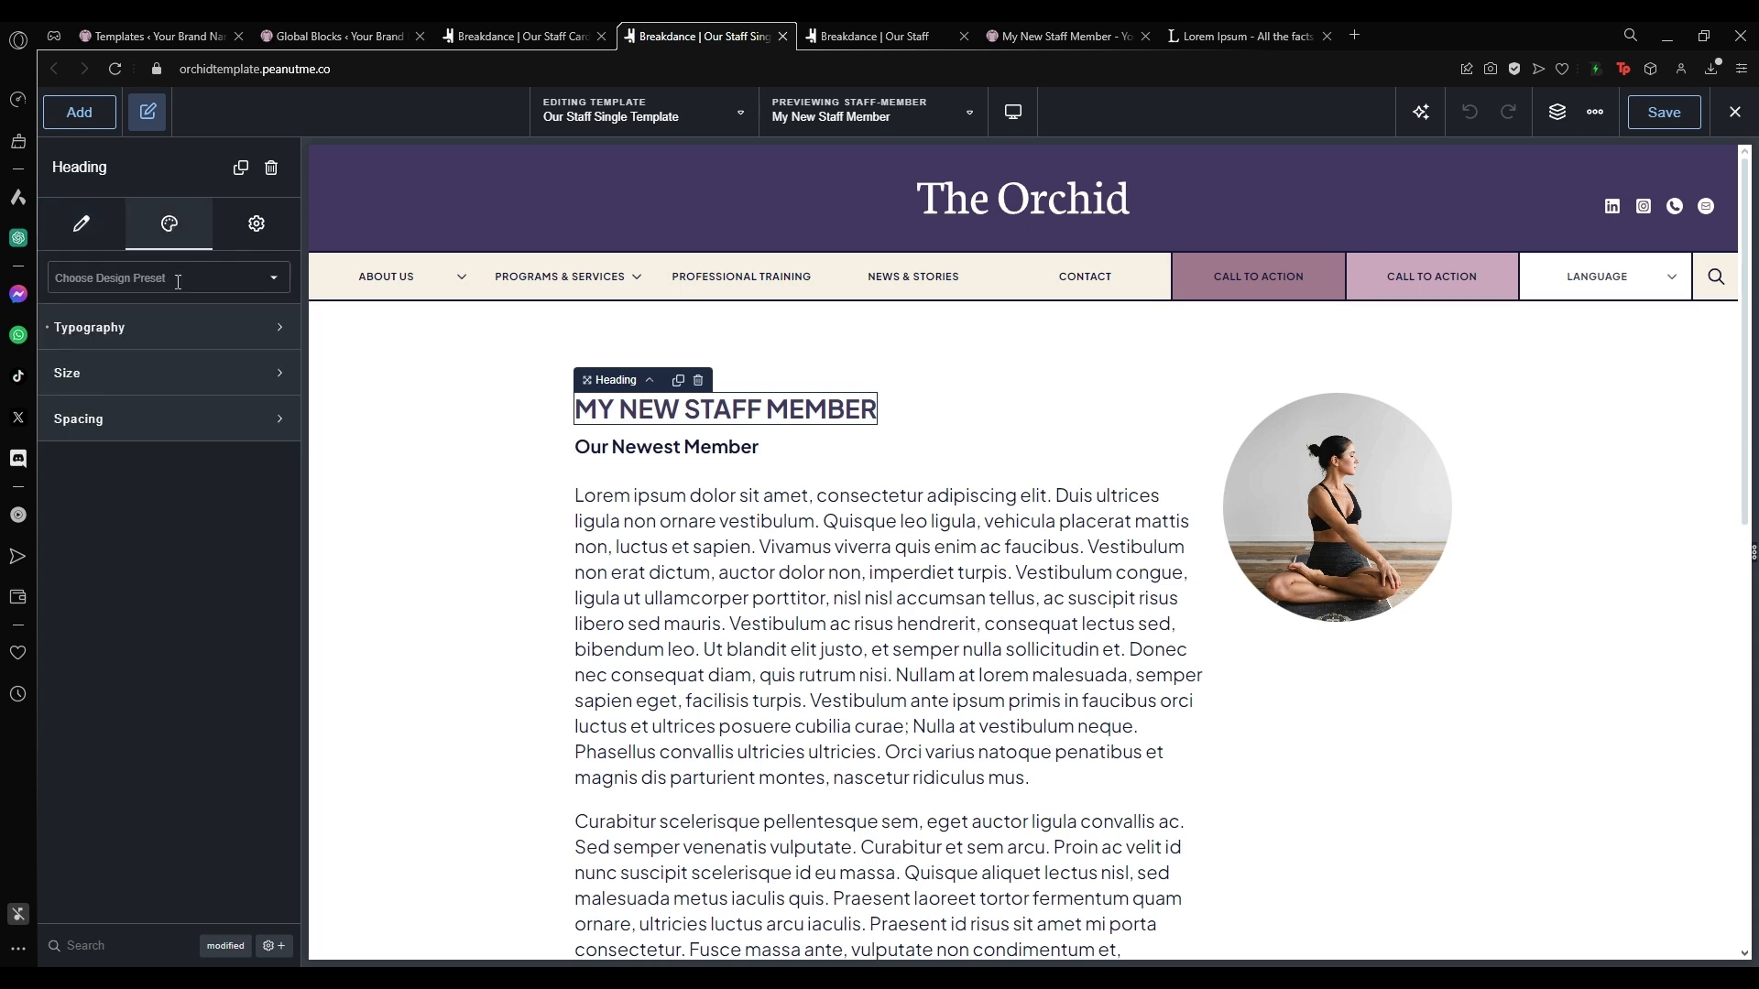
{"action": "left_click", "coordinate": [186, 330]}
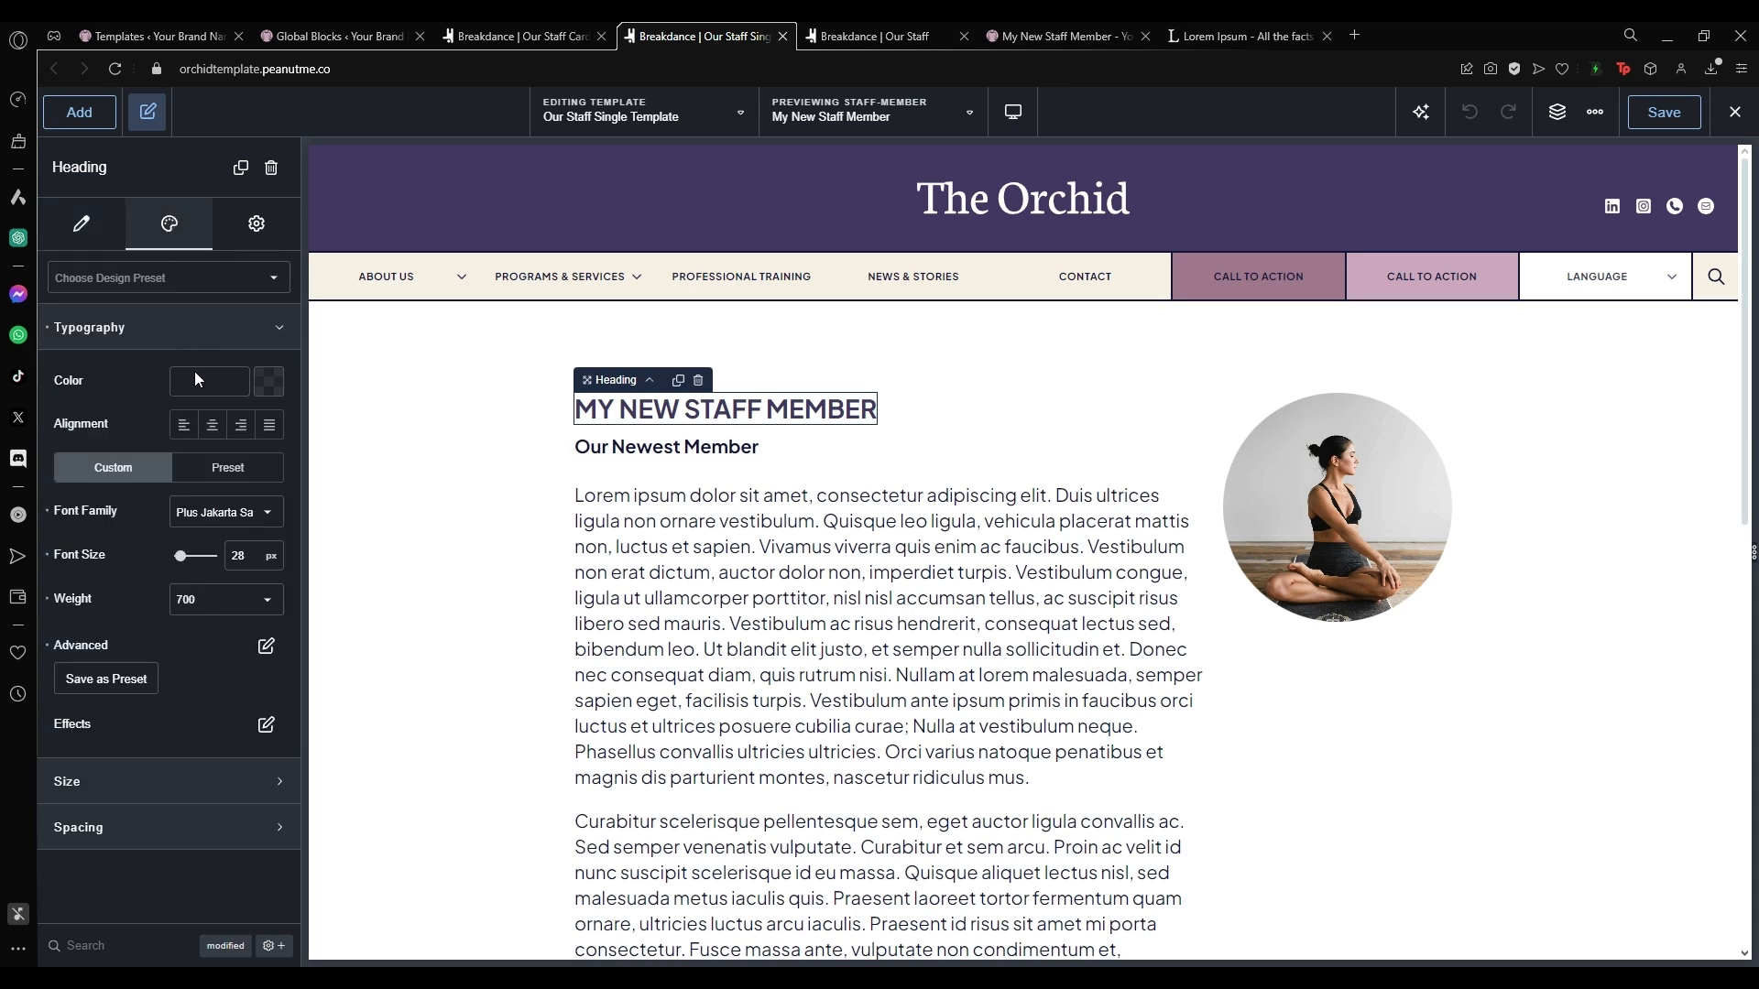
{"action": "left_click", "coordinate": [268, 381]}
{"action": "left_click", "coordinate": [236, 679]}
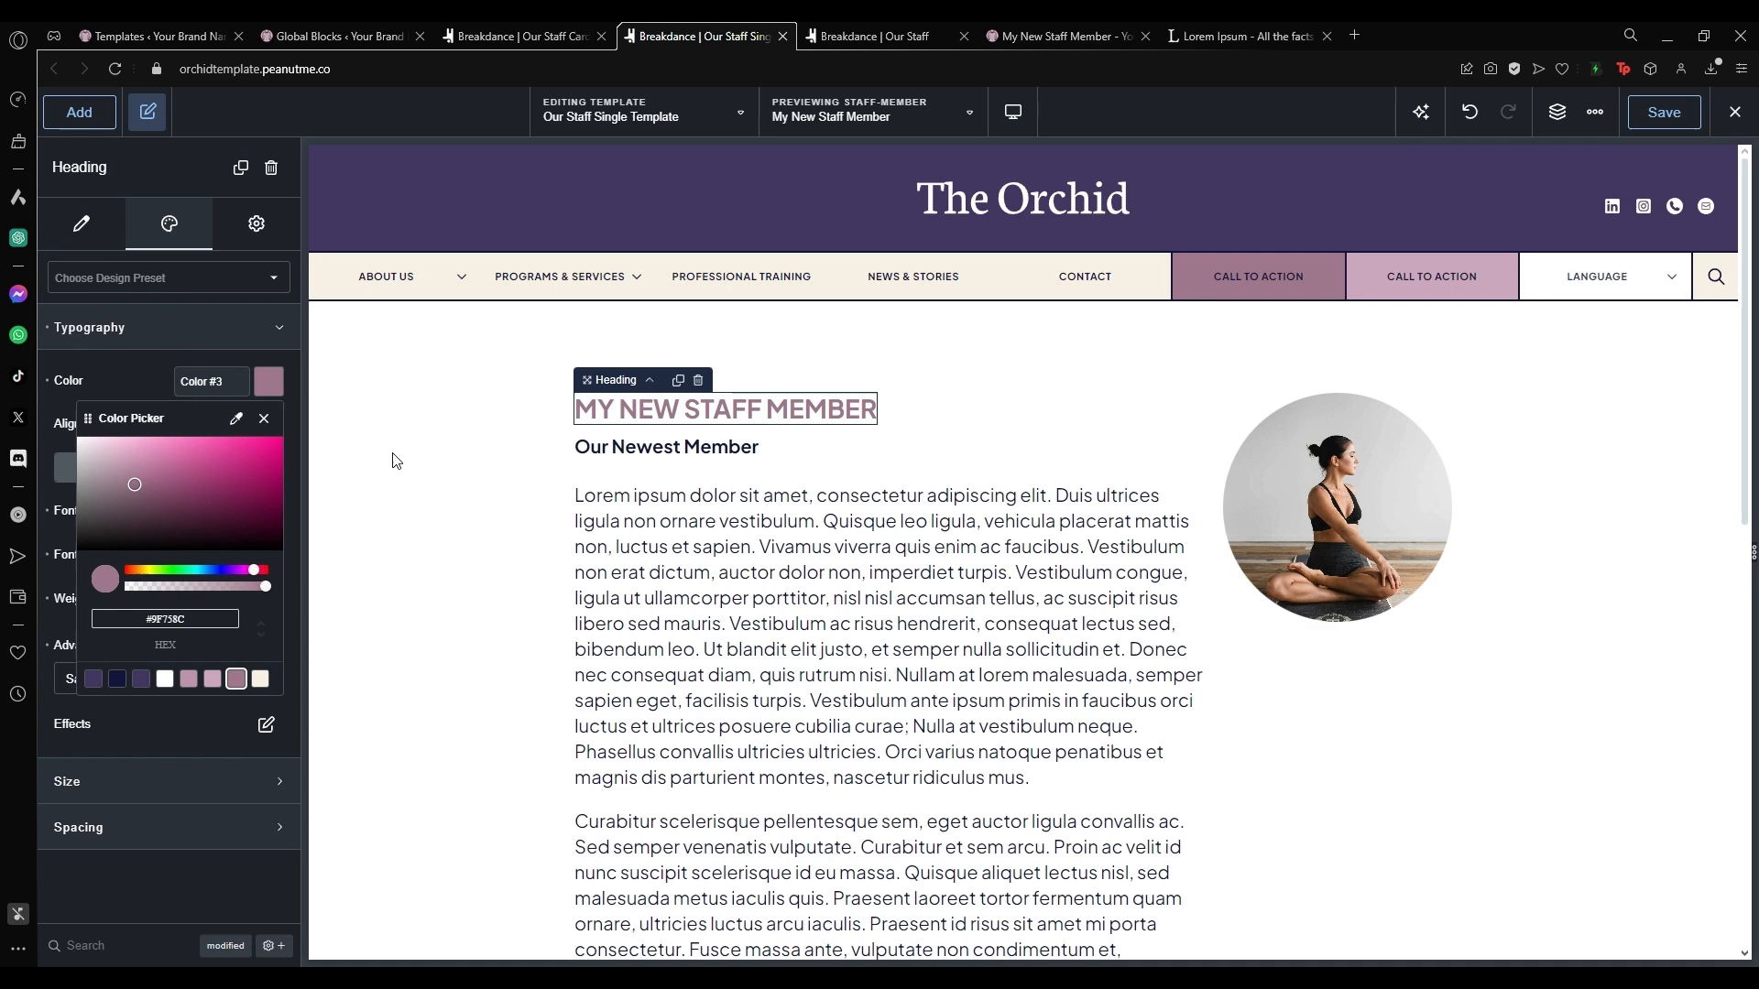
{"action": "left_click", "coordinate": [147, 370]}
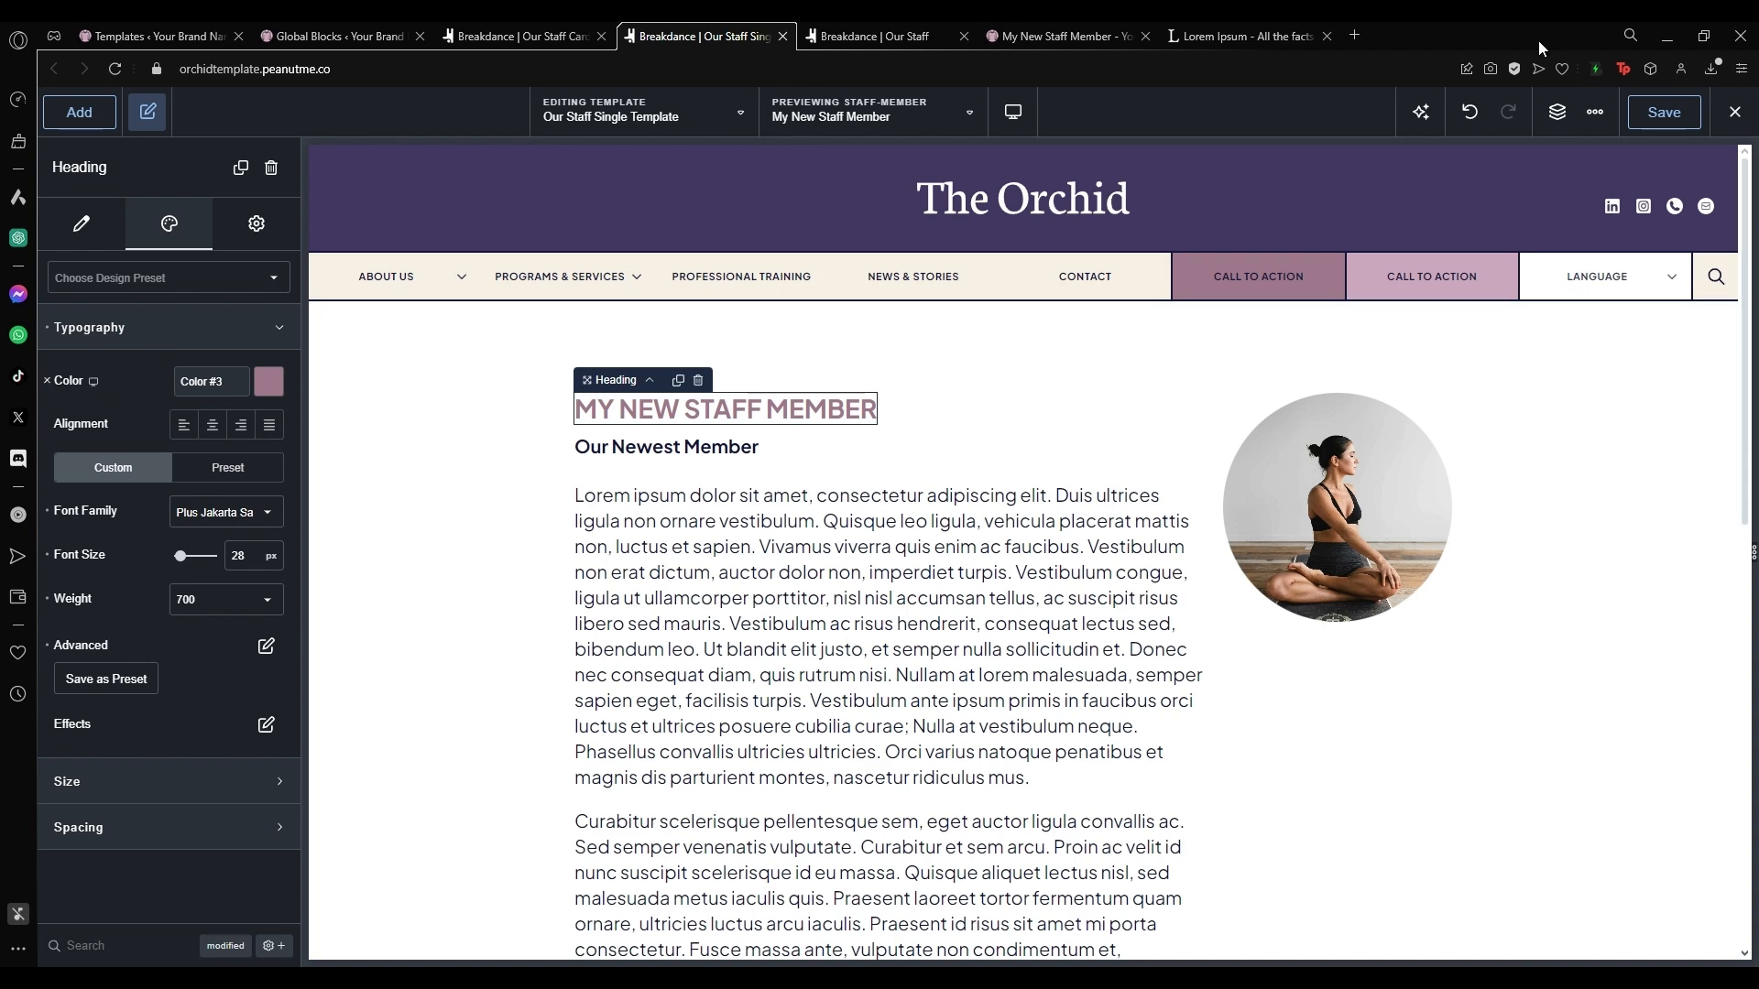
{"action": "left_click", "coordinate": [1469, 112]}
Set the default typography font family of the template's Post Content element to ADLaM Display.
{"action": "scroll", "coordinate": [812, 392], "scroll_direction": "down", "scroll_amount": 3}
{"action": "left_click", "coordinate": [586, 430]}
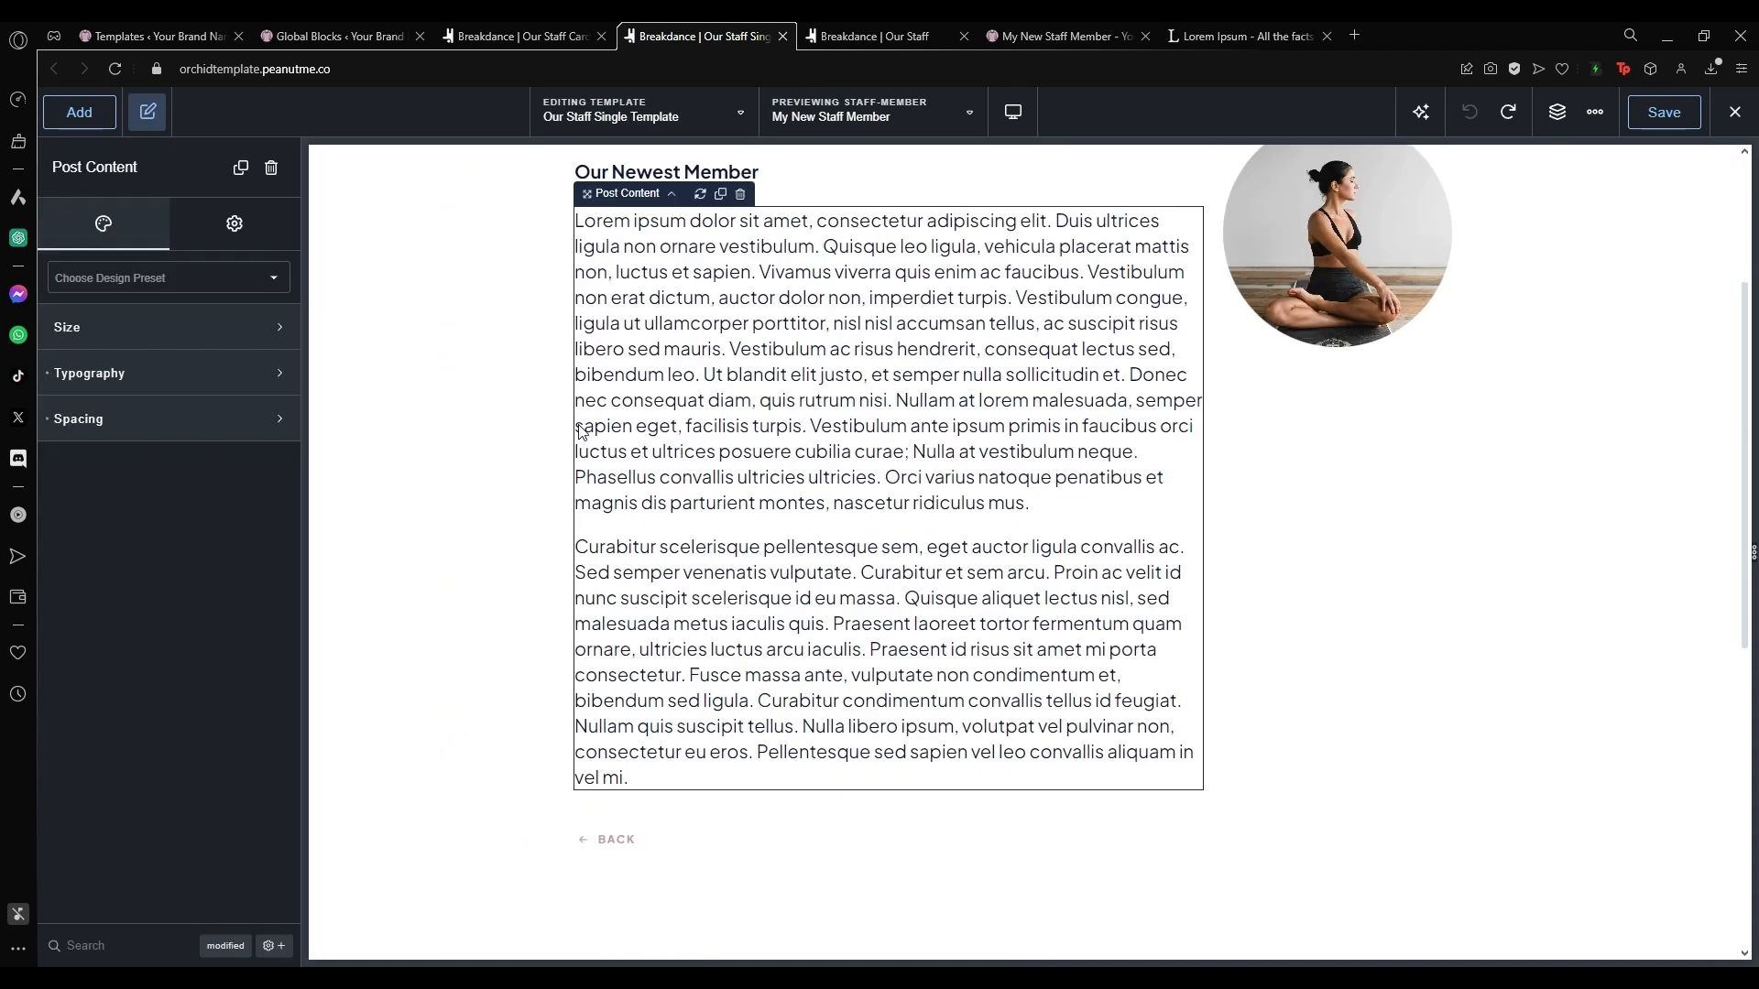
{"action": "left_click", "coordinate": [161, 375]}
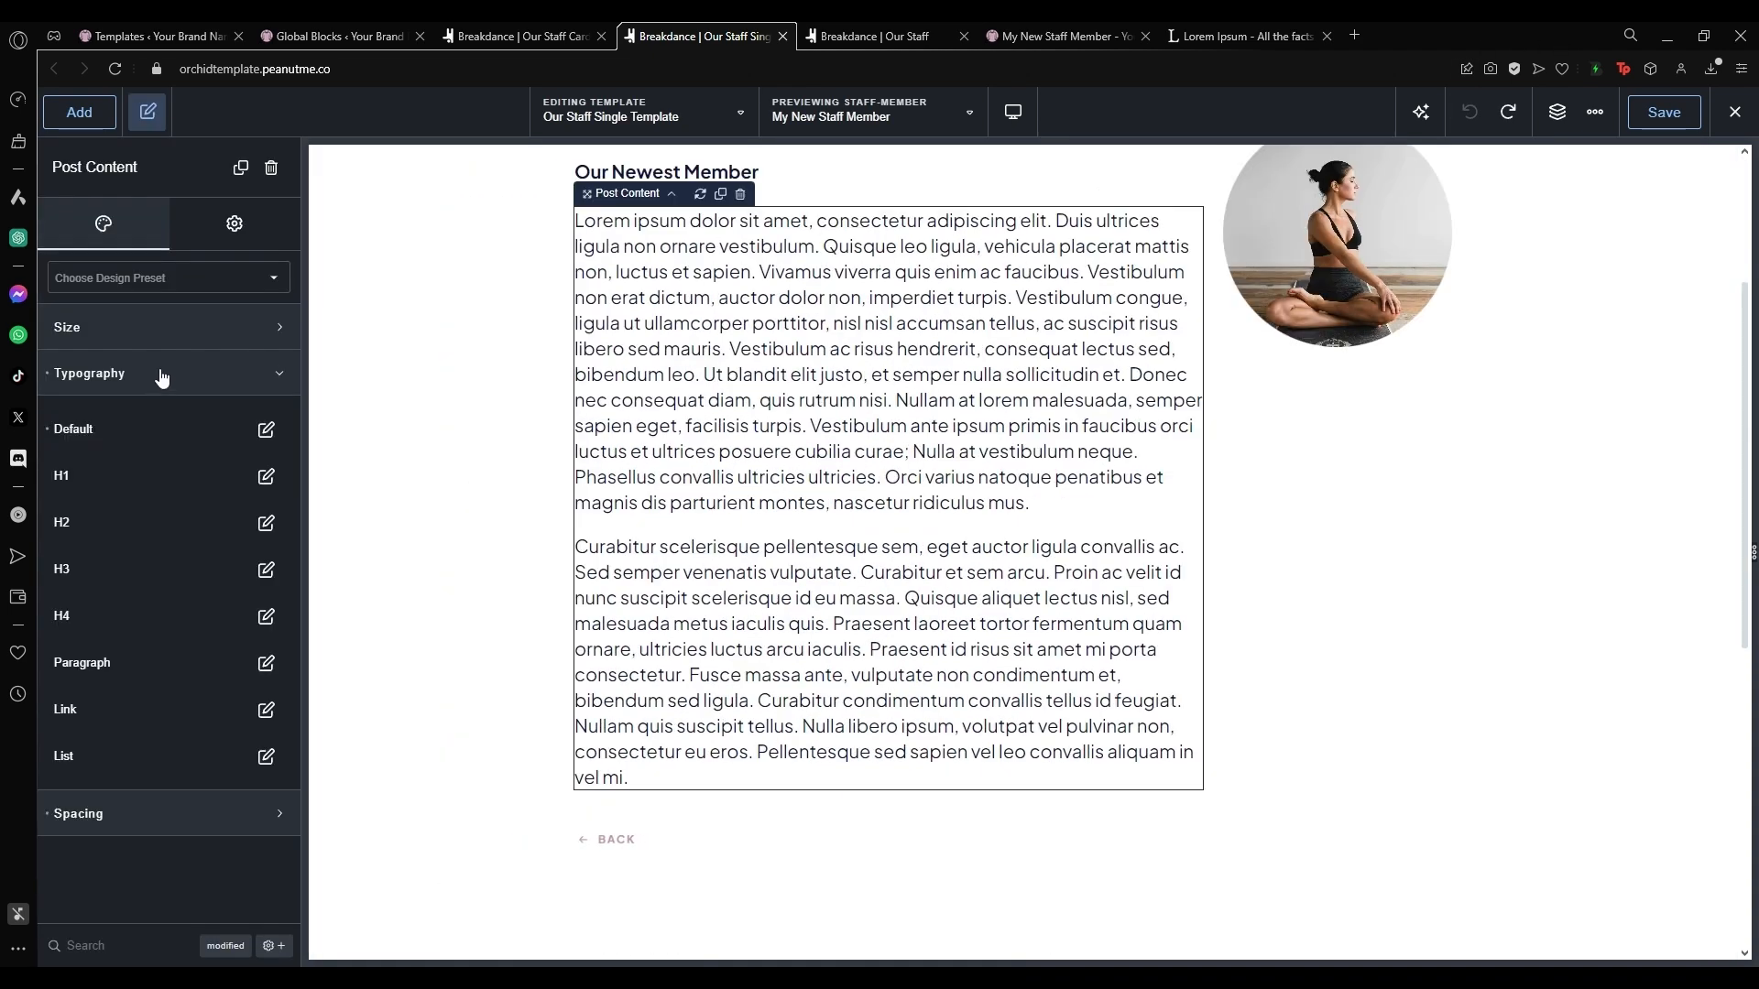
{"action": "left_click", "coordinate": [266, 429]}
{"action": "left_click", "coordinate": [245, 647]}
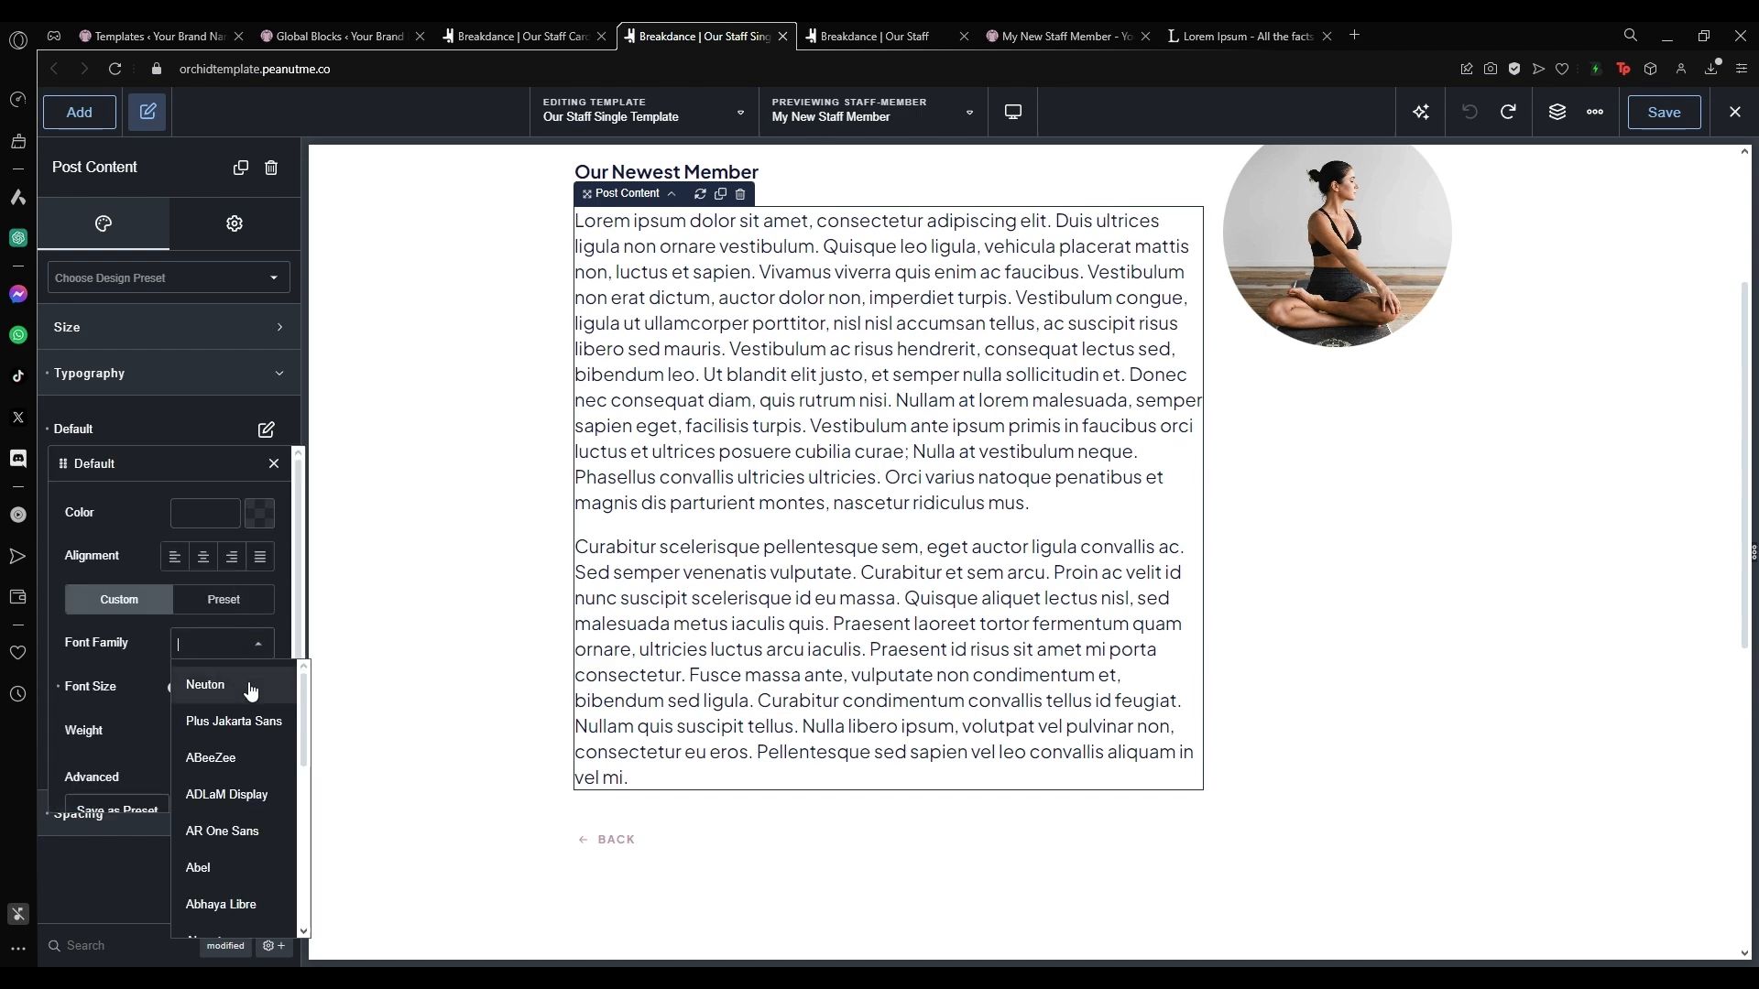
{"action": "left_click", "coordinate": [222, 790]}
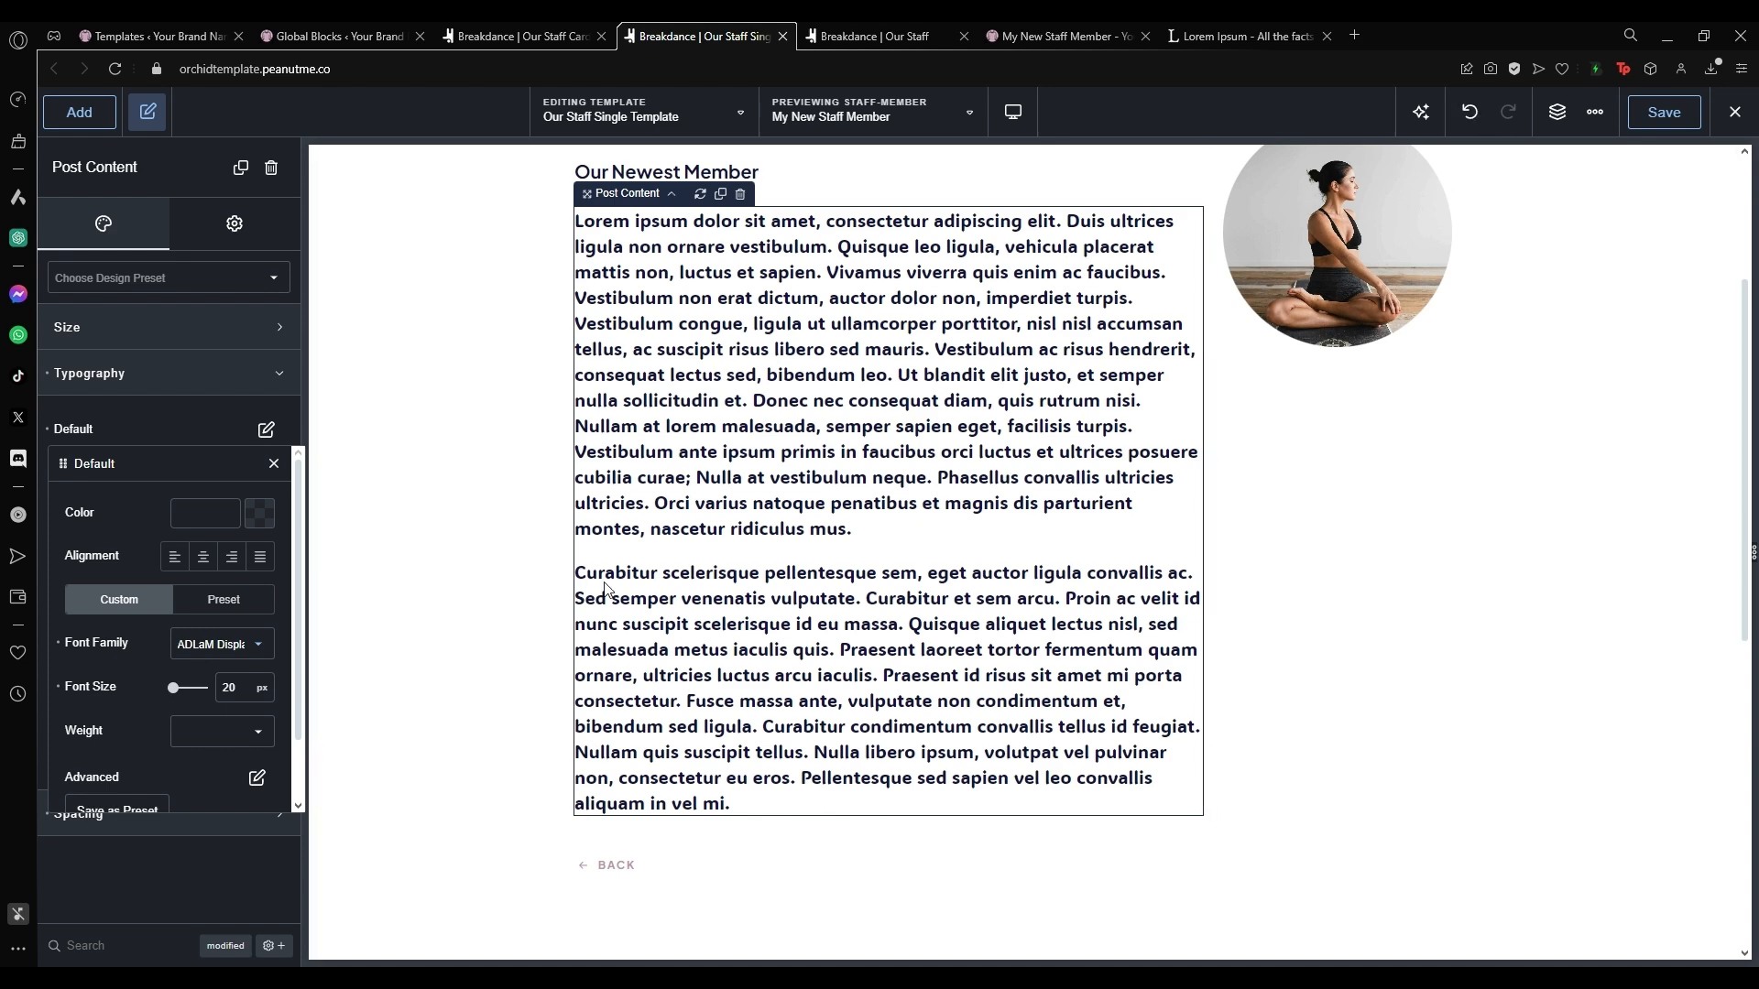
Undo the font family change on the template's Post Content element.
{"action": "left_click", "coordinate": [1471, 115]}
Try a width of 300 px on the template's staff profile image, and undo the width change.
{"action": "left_click", "coordinate": [1193, 246]}
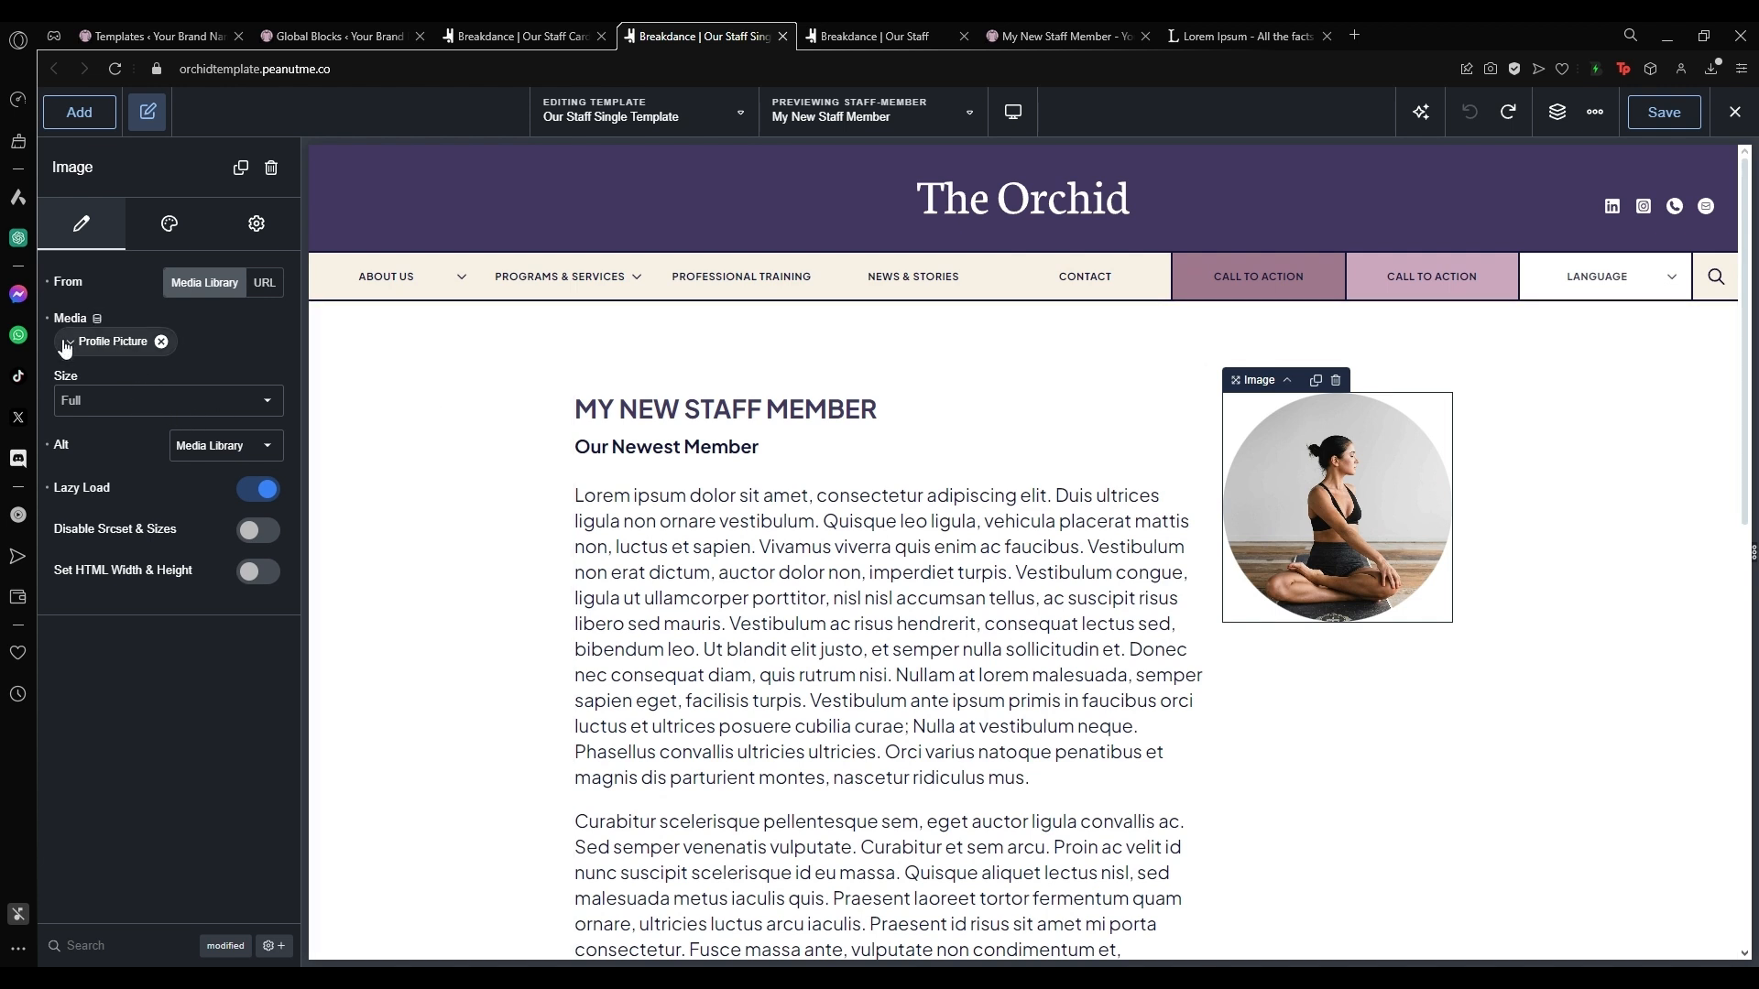
{"action": "left_click", "coordinate": [166, 237]}
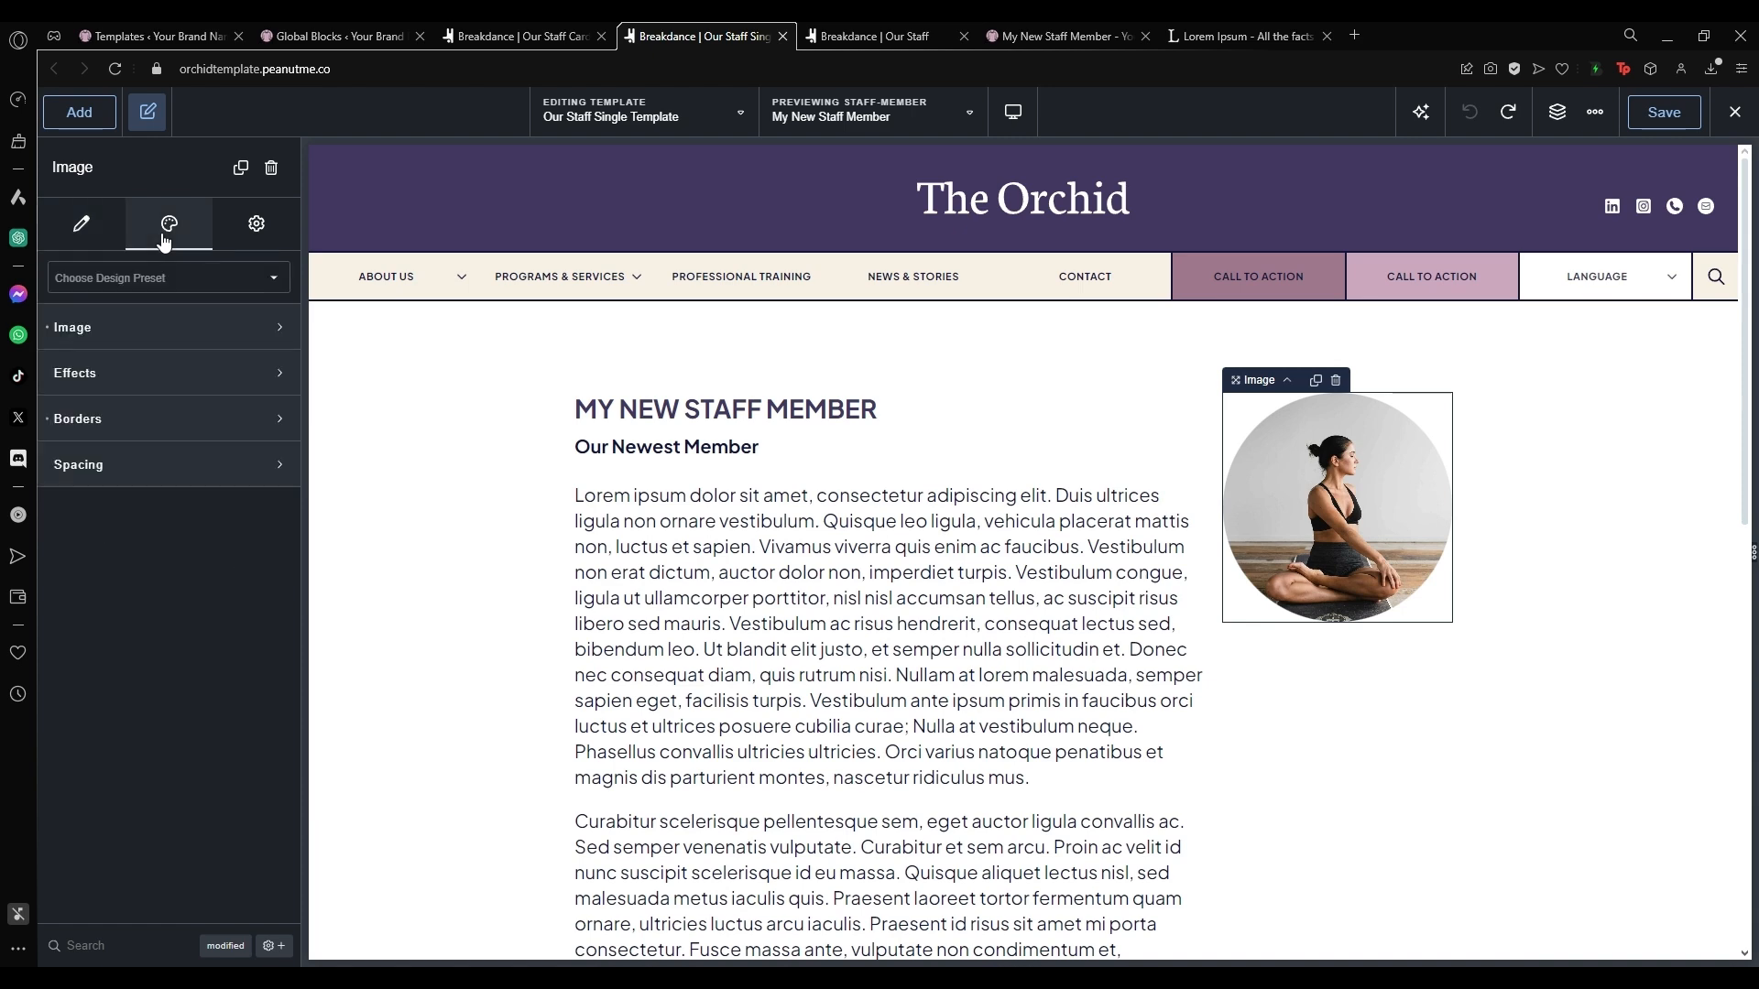
{"action": "left_click", "coordinate": [129, 330]}
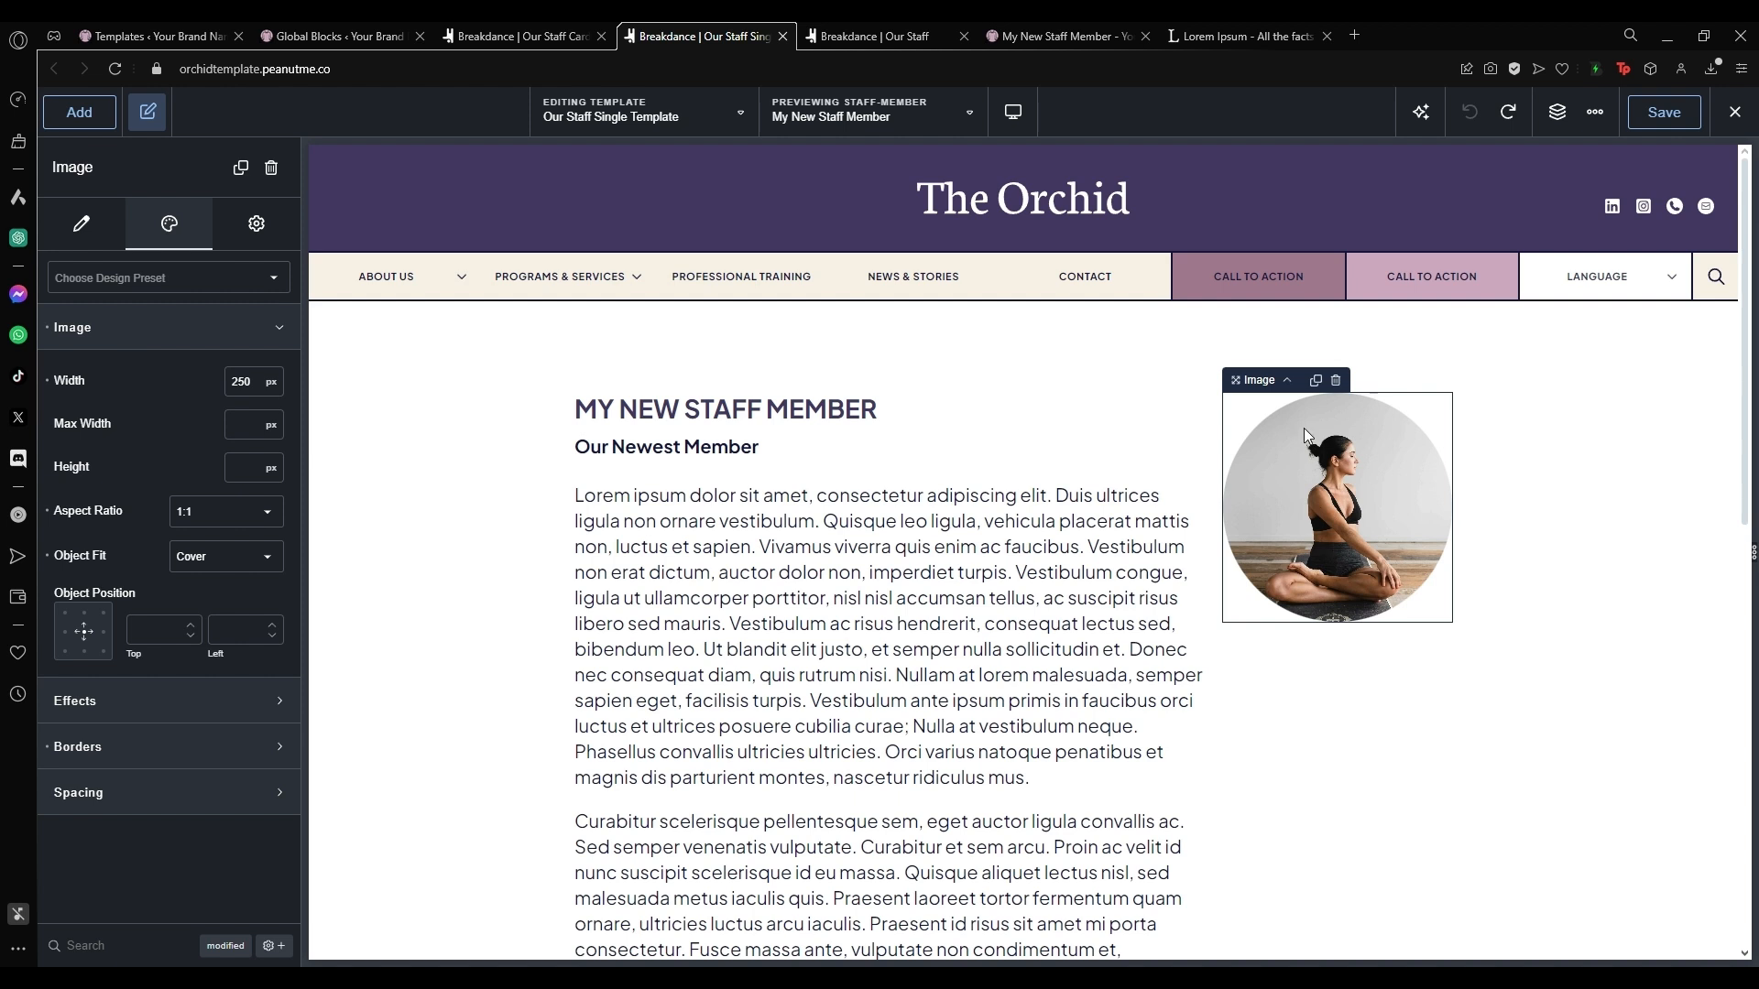
{"action": "left_click", "coordinate": [172, 327]}
{"action": "left_click", "coordinate": [173, 327]}
{"action": "type", "text": "300"}
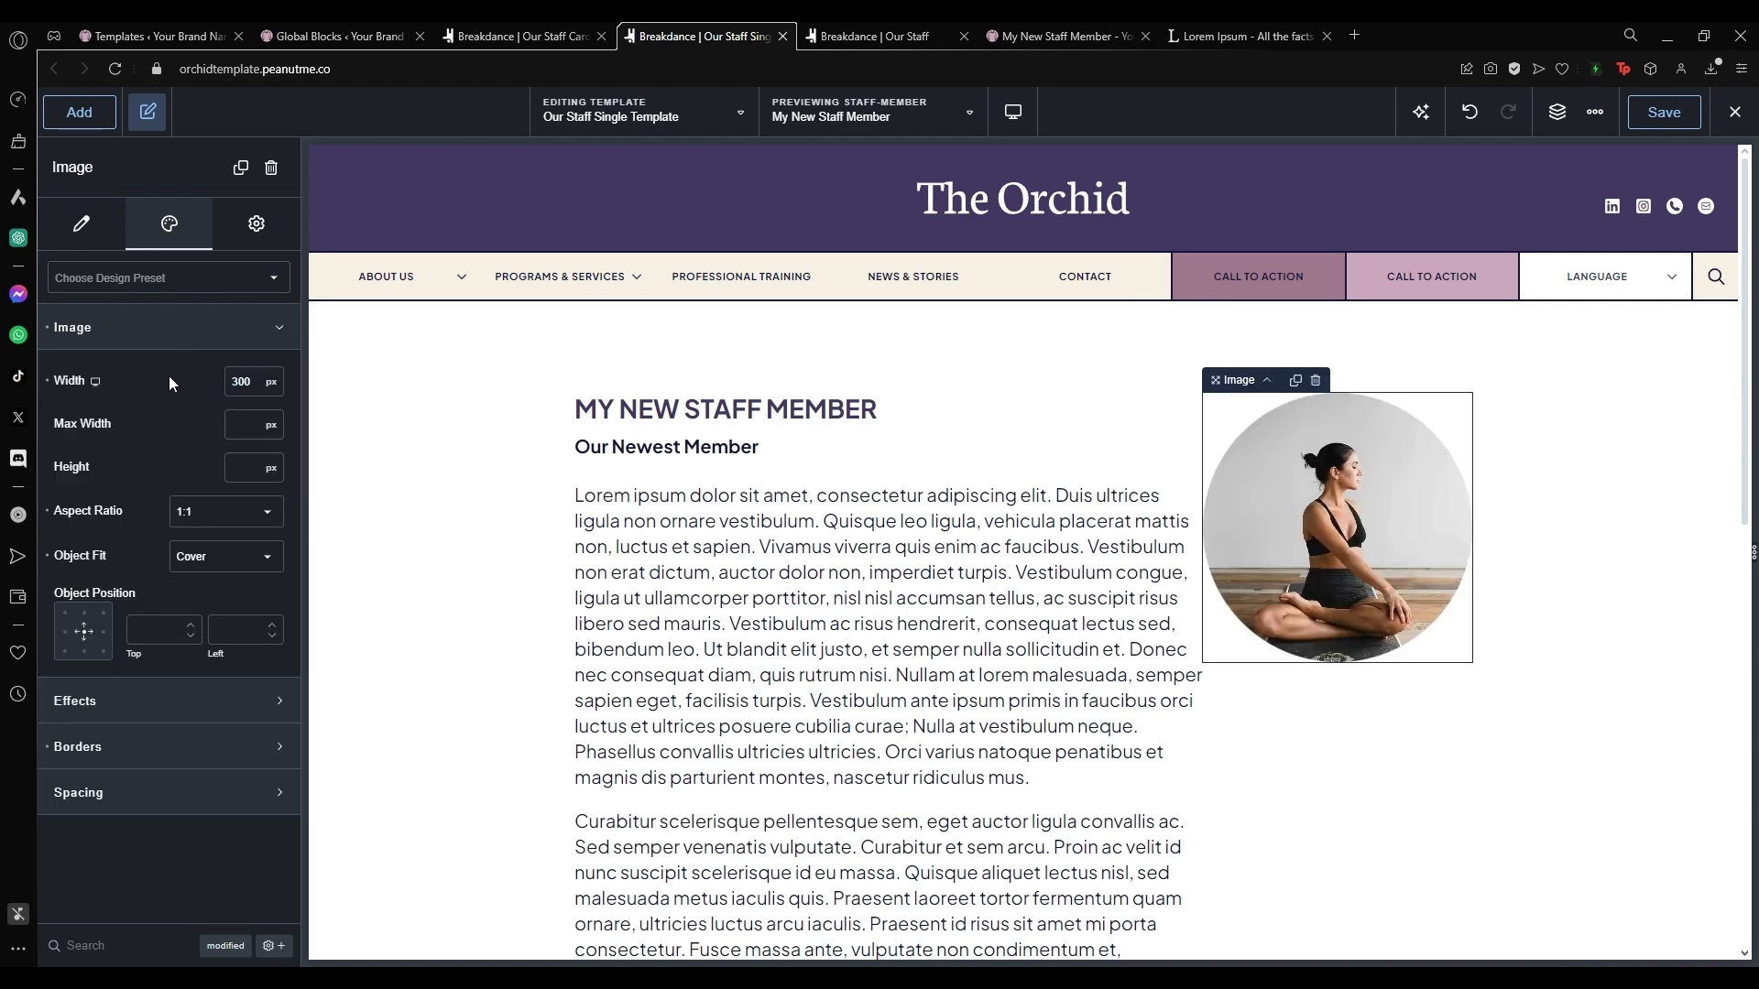
{"action": "left_click", "coordinate": [1471, 112]}
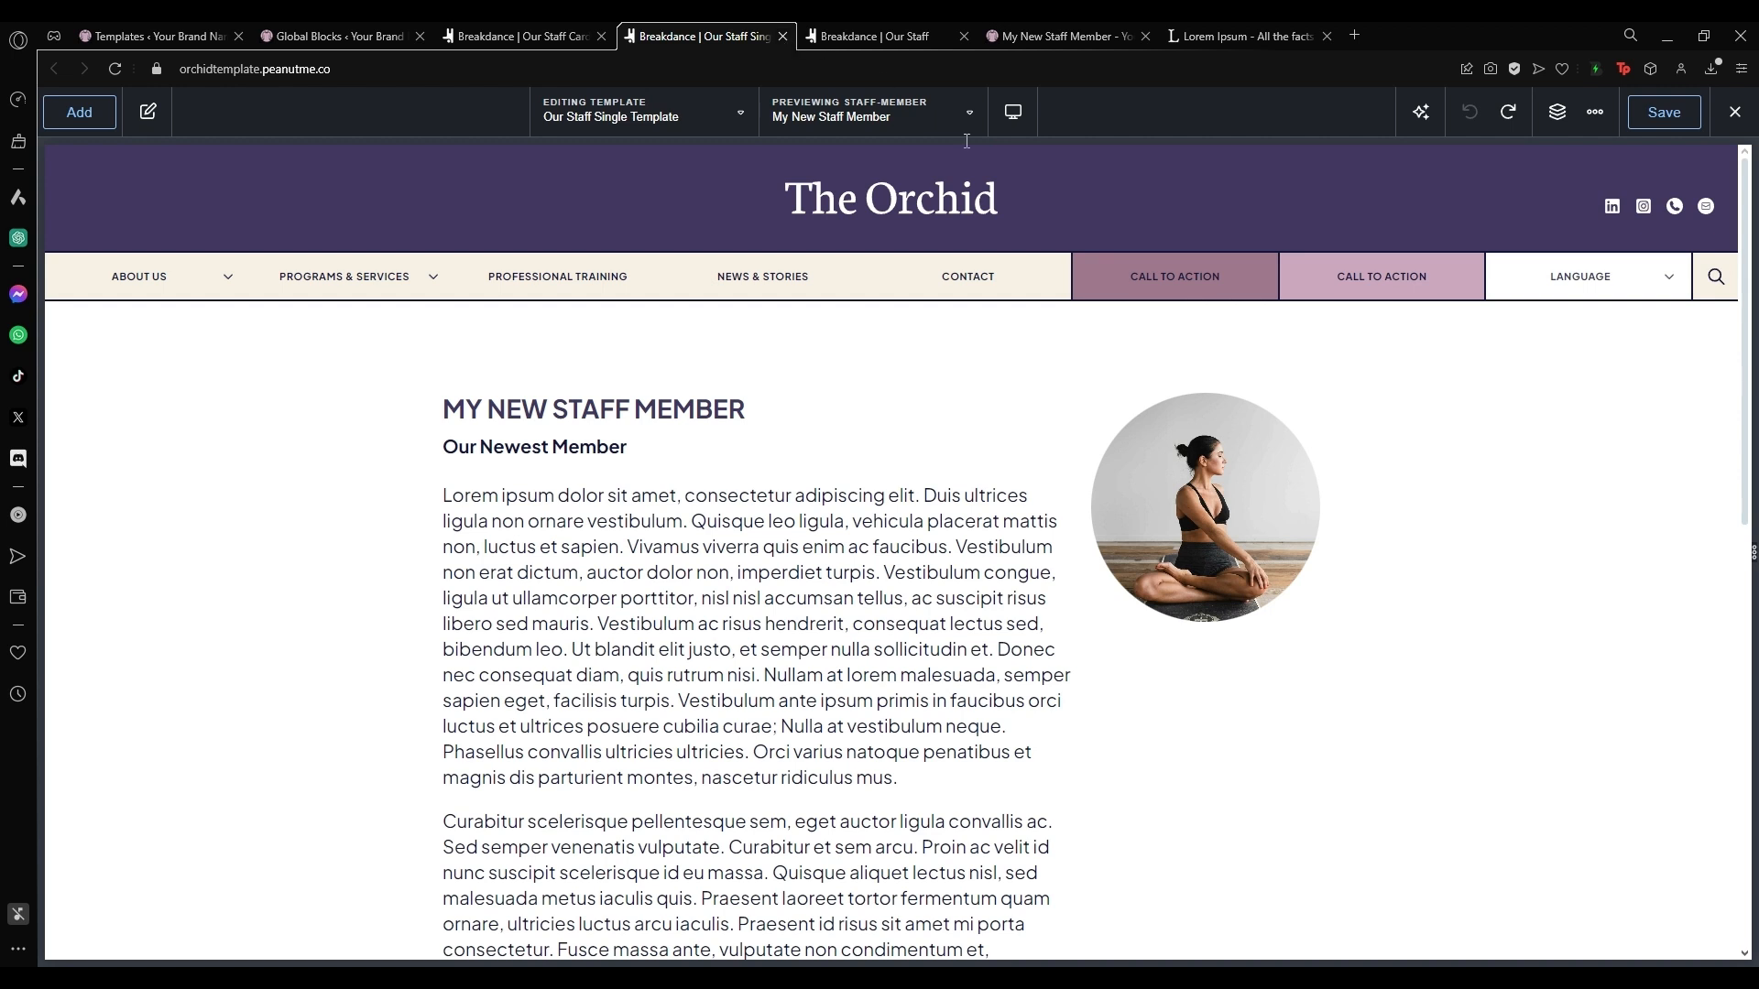
Close the Our Staff Single Template builder, go back from My New Staff Member's bio page to the Our Staff page, and review the staff grid.
{"action": "key", "text": "ctrl+w"}
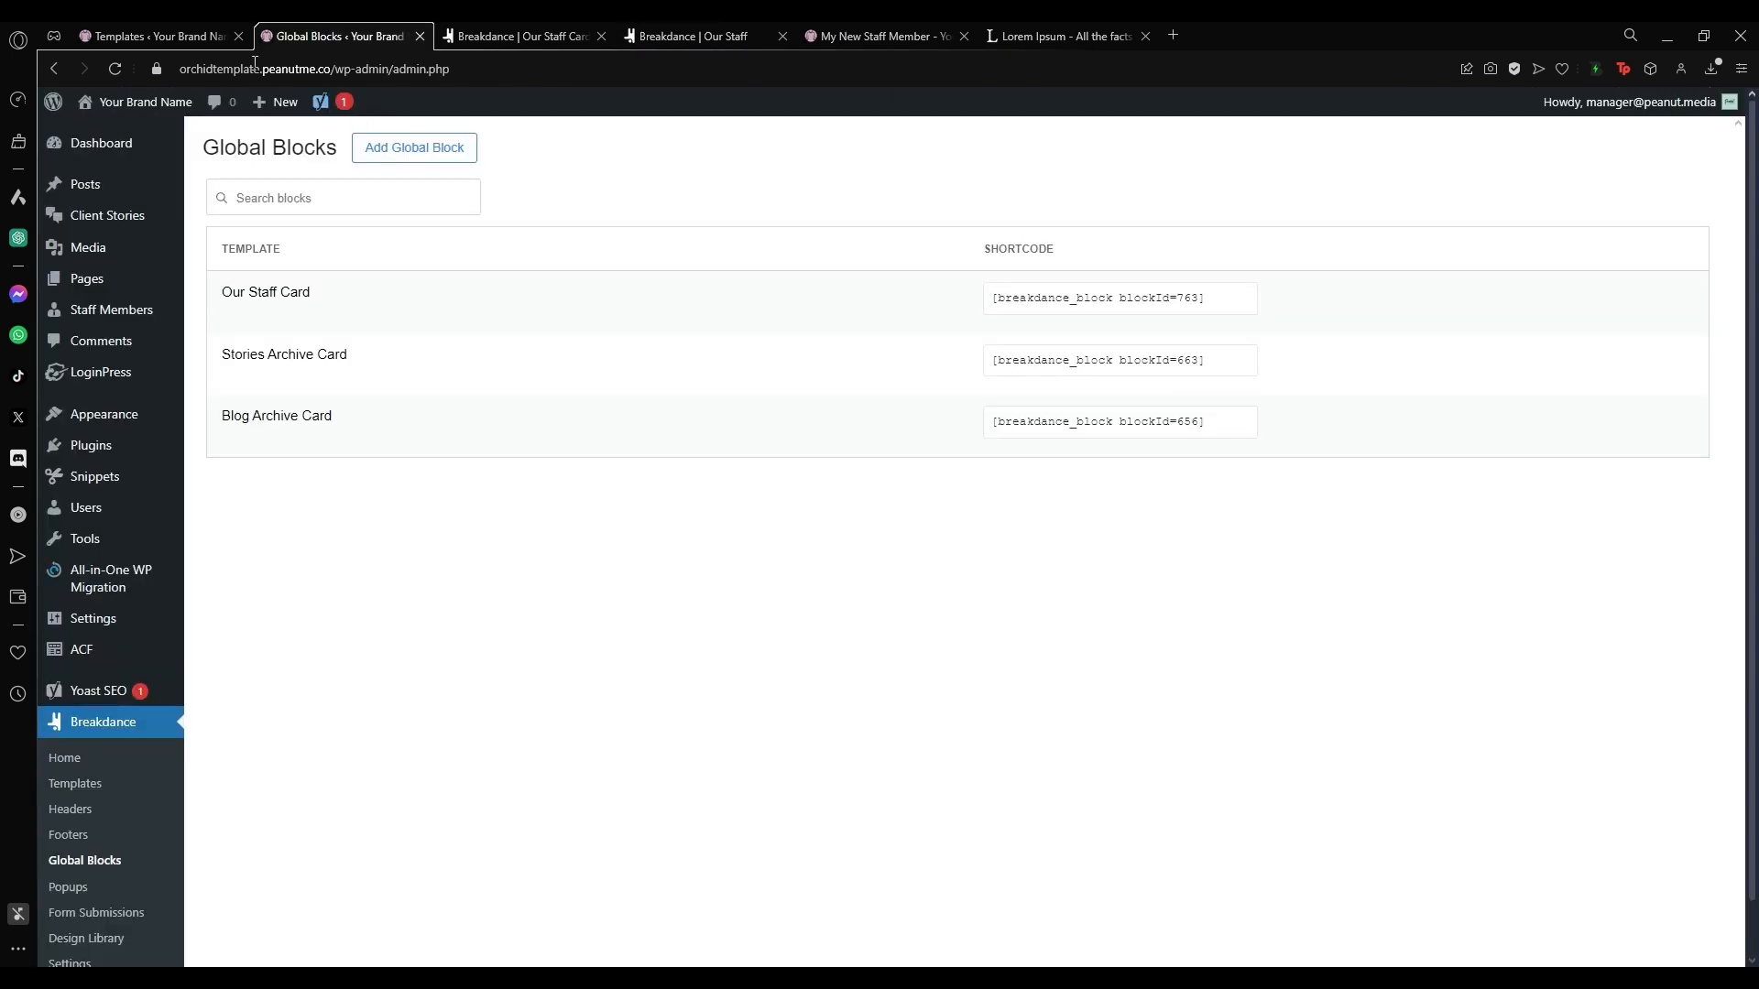
{"action": "left_click", "coordinate": [926, 25]}
{"action": "scroll", "coordinate": [477, 440], "scroll_direction": "down", "scroll_amount": 6}
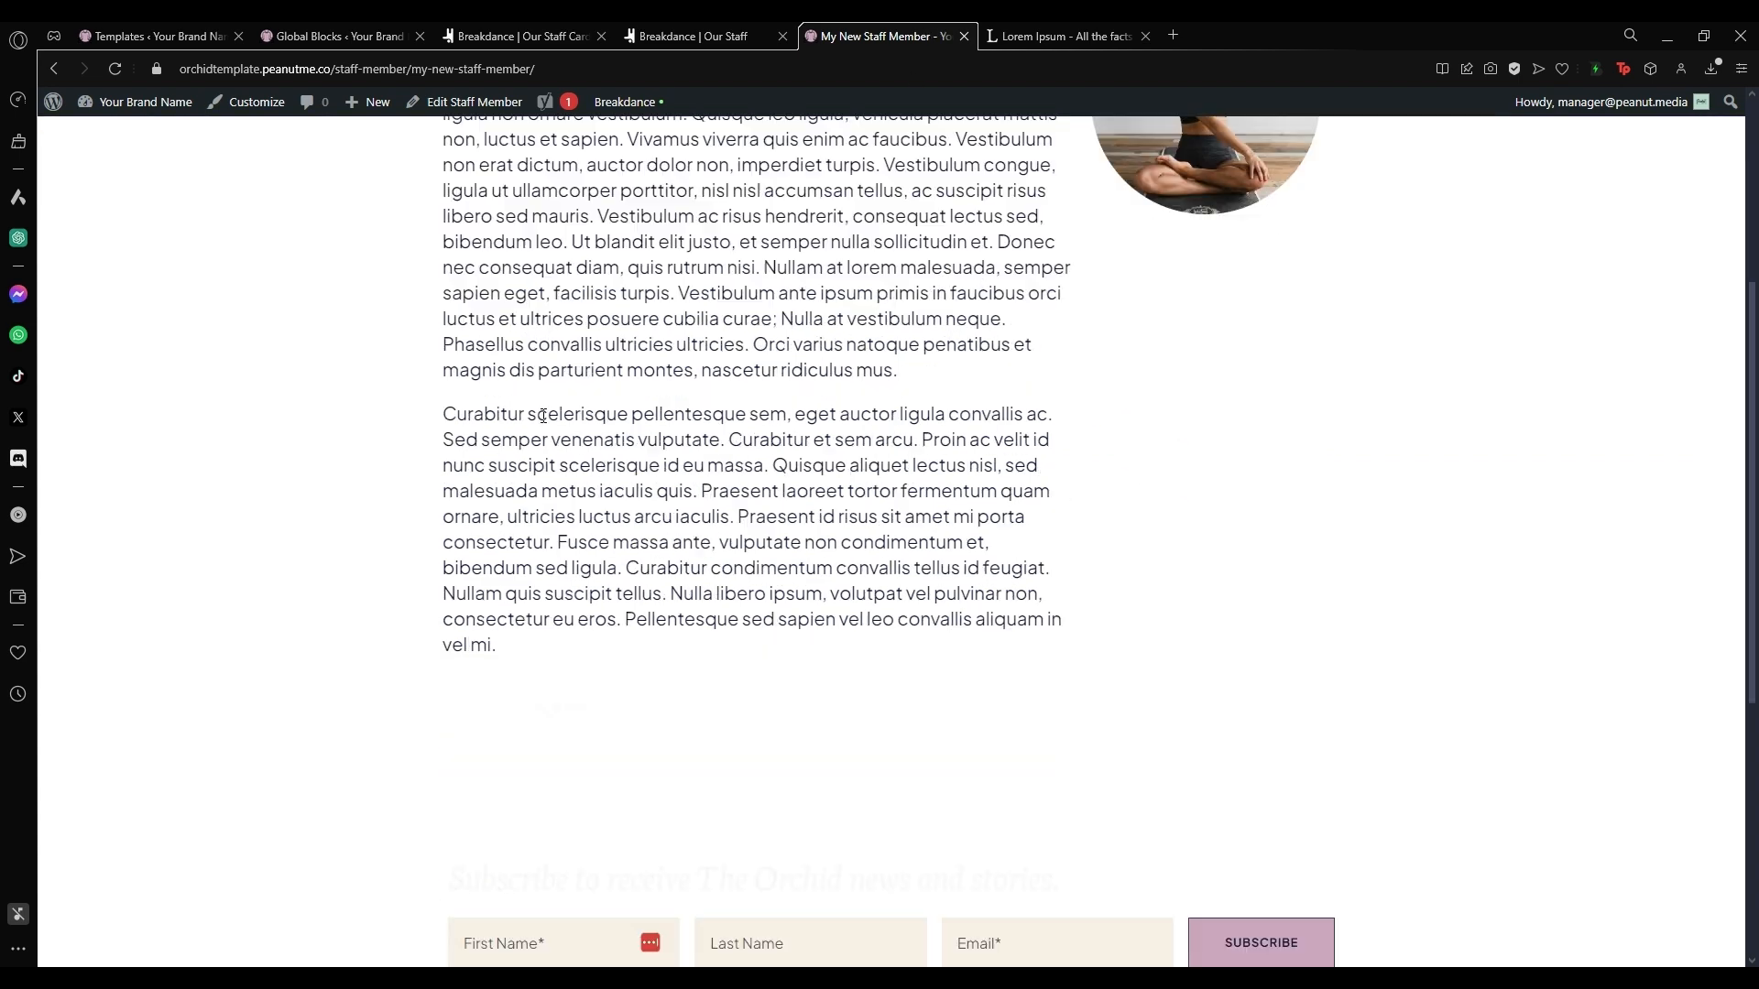
{"action": "left_click", "coordinate": [486, 447]}
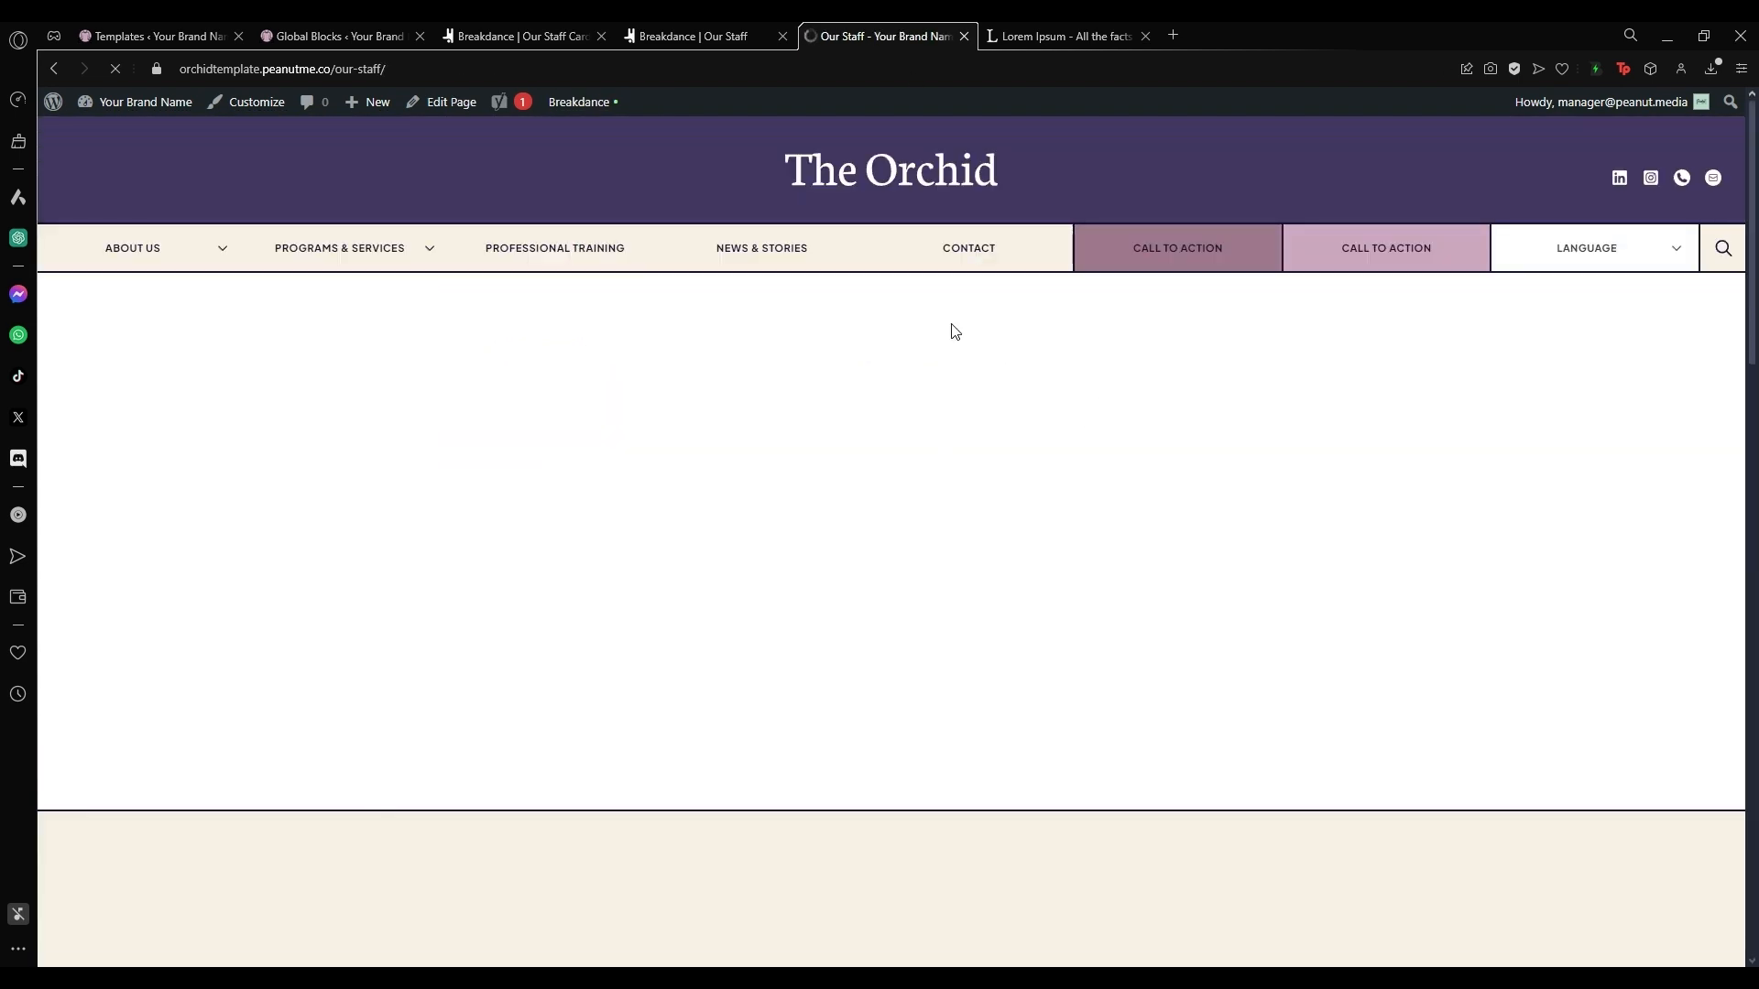
{"action": "scroll", "coordinate": [856, 393], "scroll_direction": "down", "scroll_amount": 3}
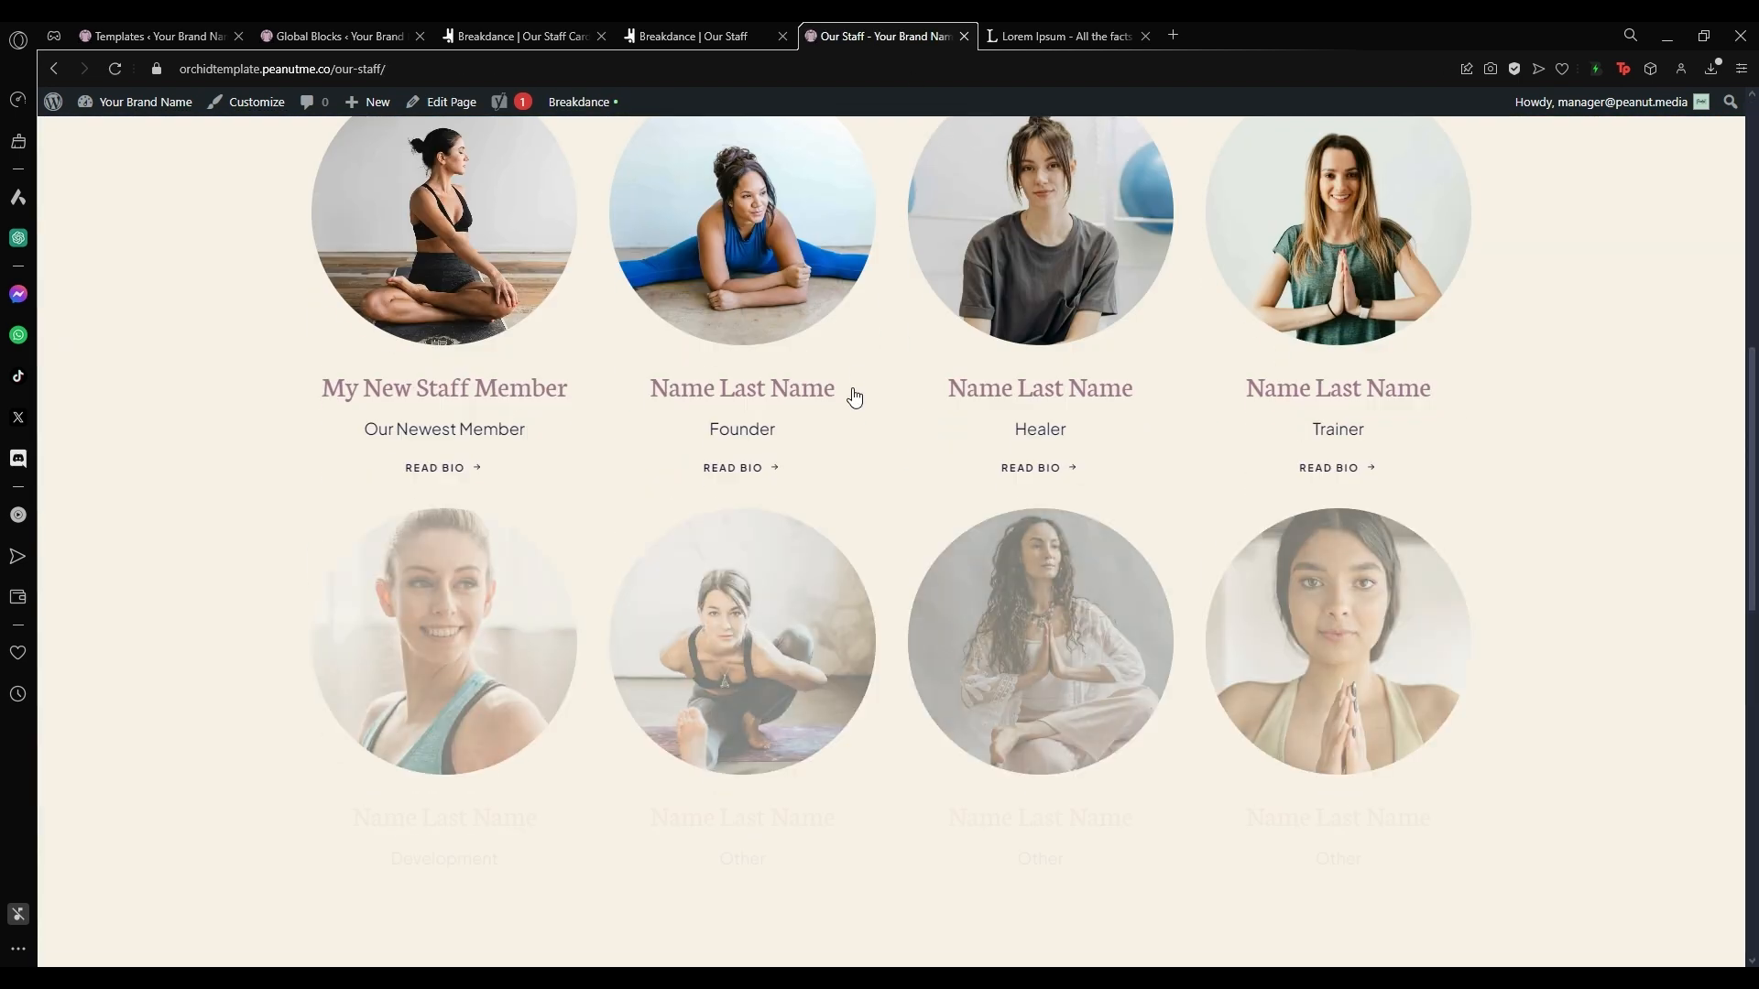
{"action": "scroll", "coordinate": [881, 413], "scroll_direction": "up", "scroll_amount": 1}
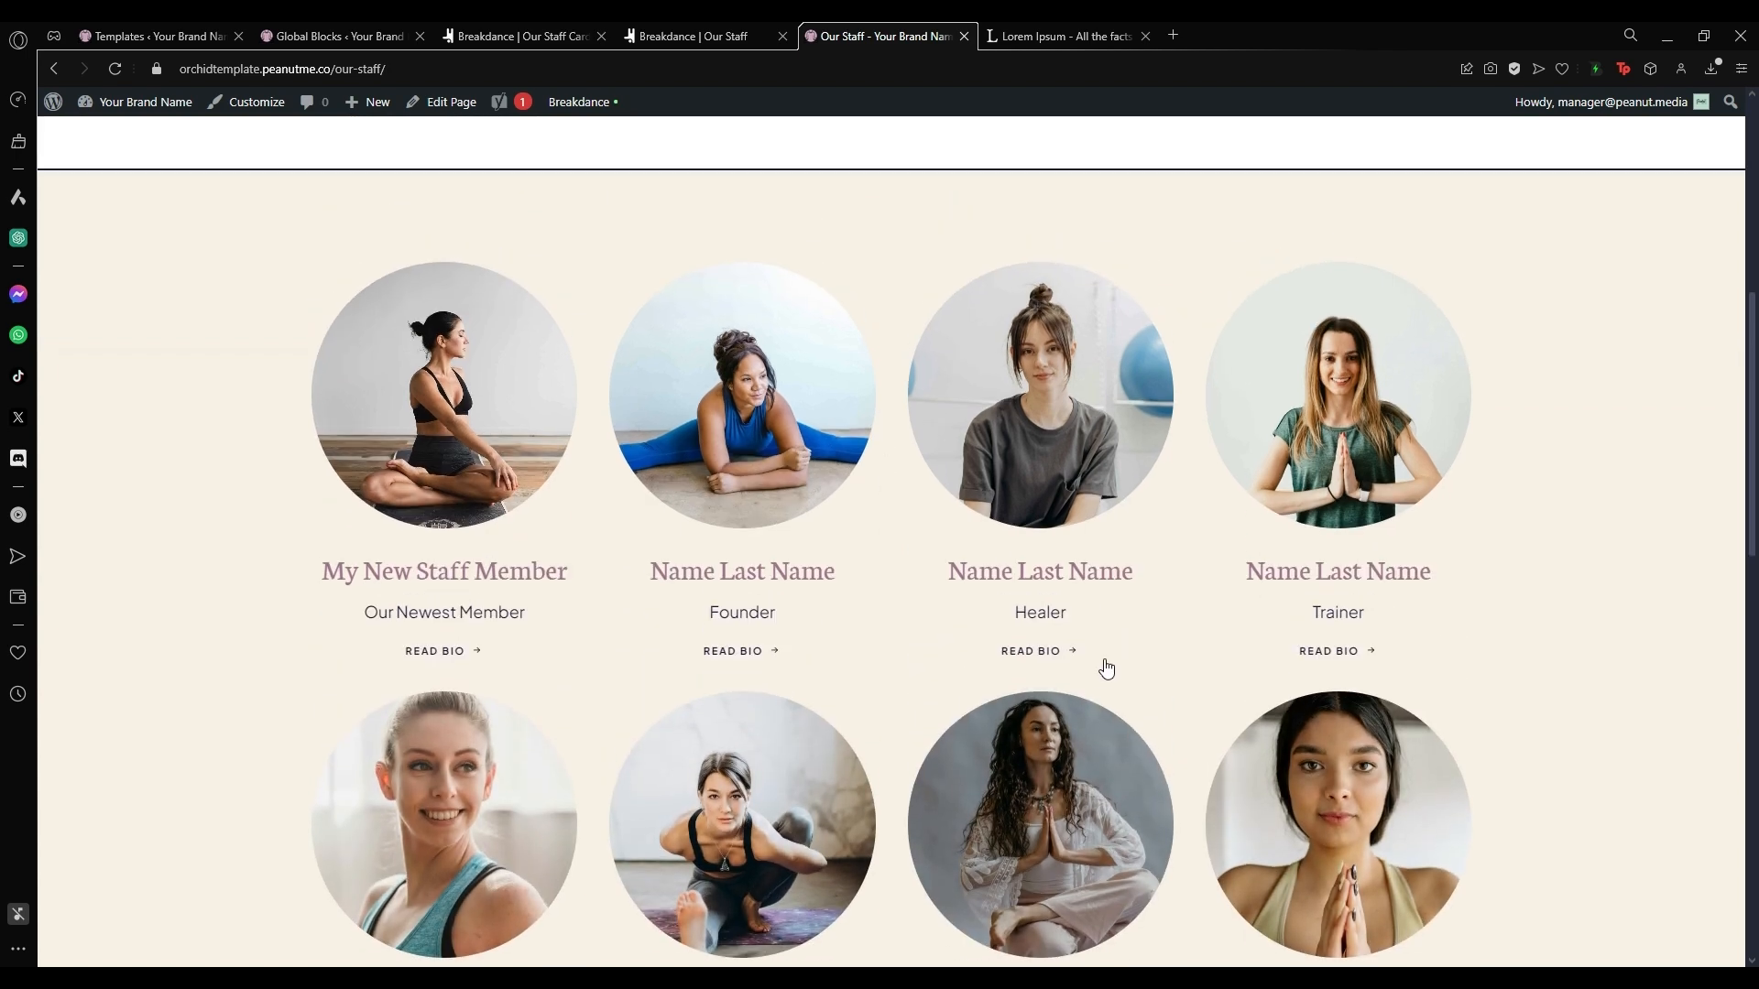